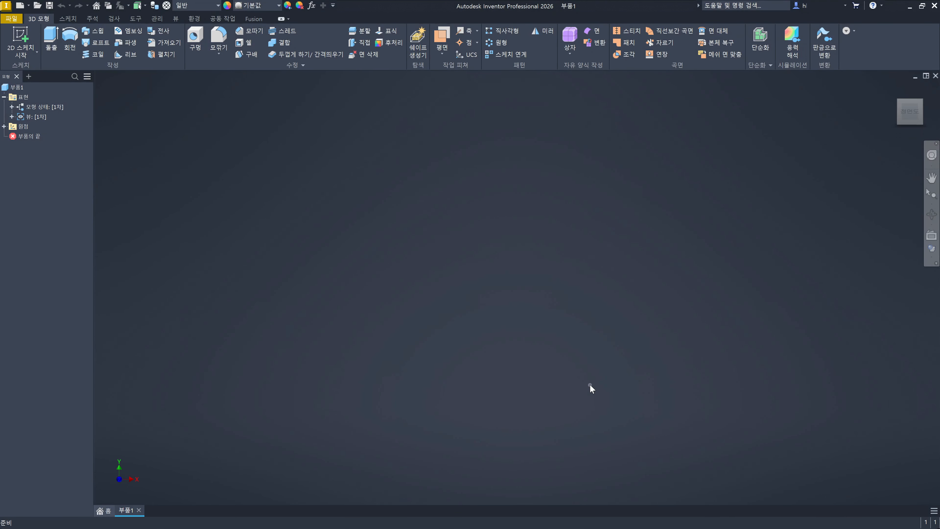
- Start a sketch on the XY plane and draw a horizontal rectangle about 31.5 by 12.9 mm crossed by a vertical one about 16 by 28.1 mm
key("s")
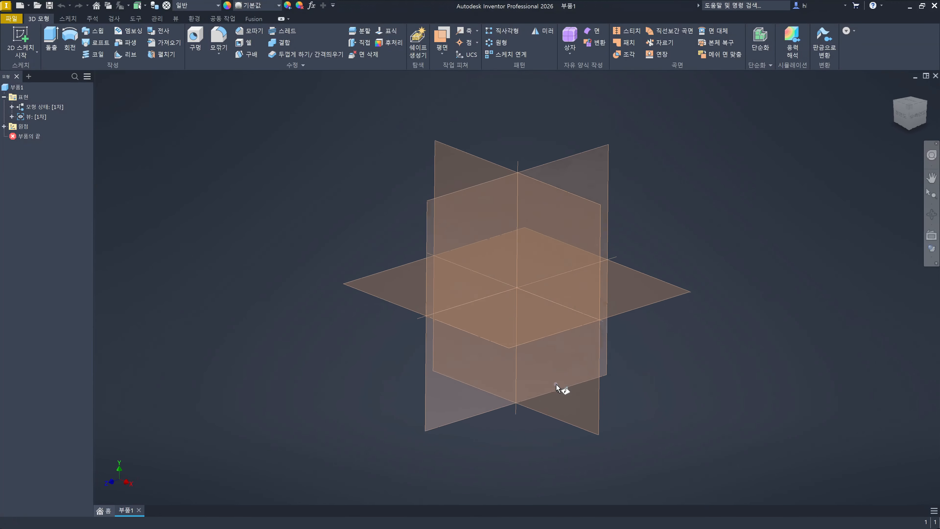
left_click(470, 159)
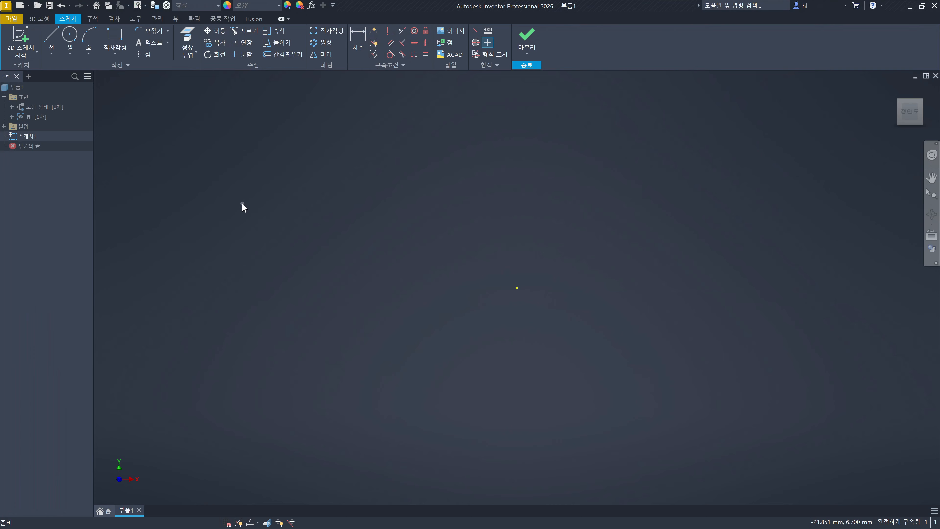
left_click(115, 36)
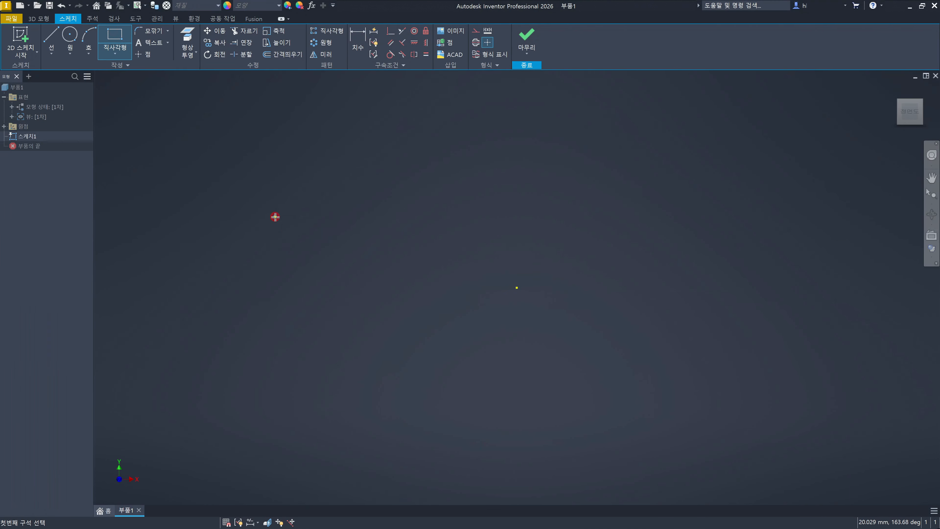
left_click(274, 217)
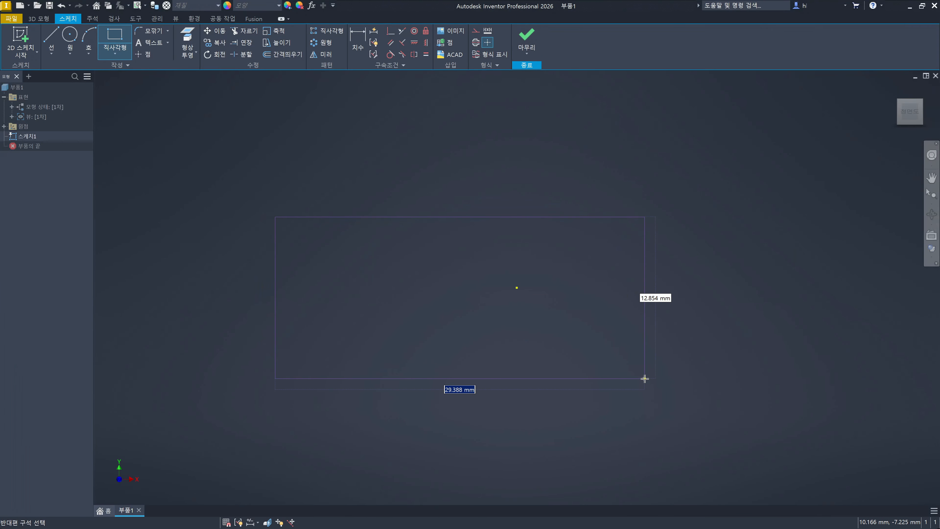
left_click(671, 379)
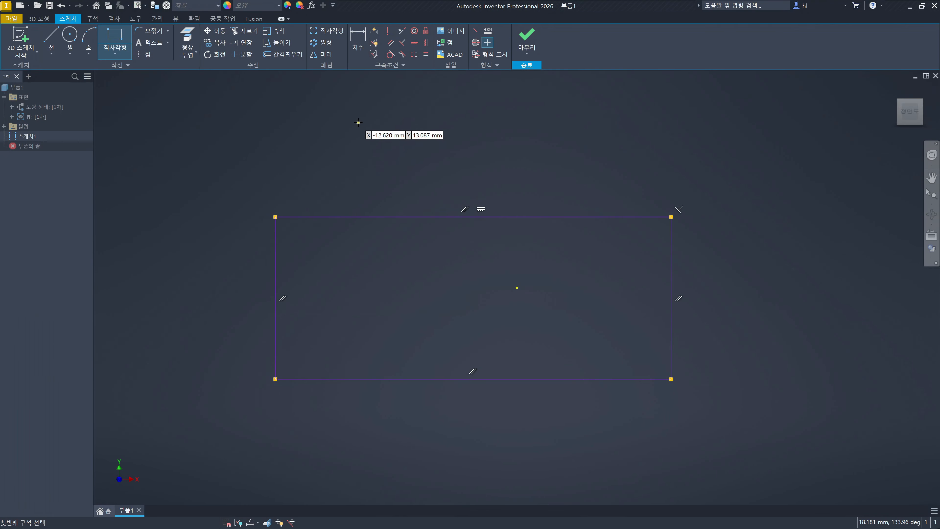
left_click(362, 110)
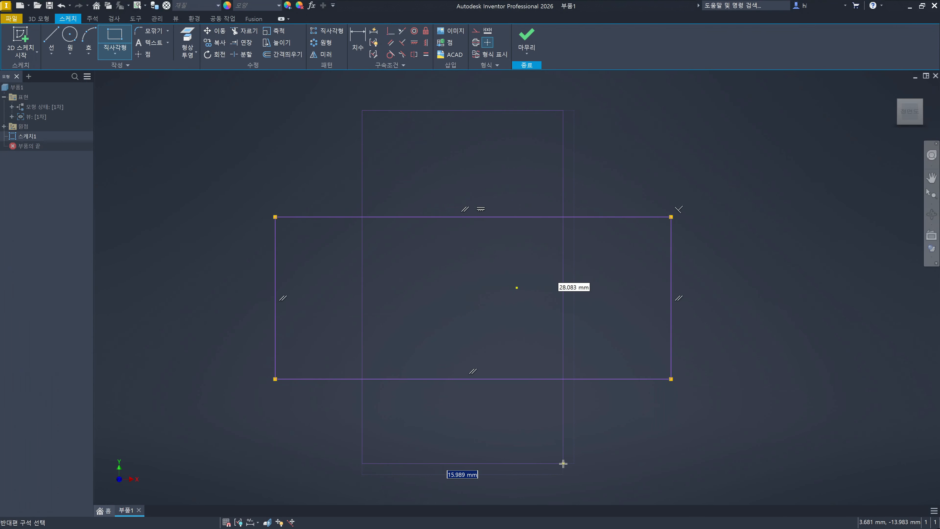
left_click(563, 463)
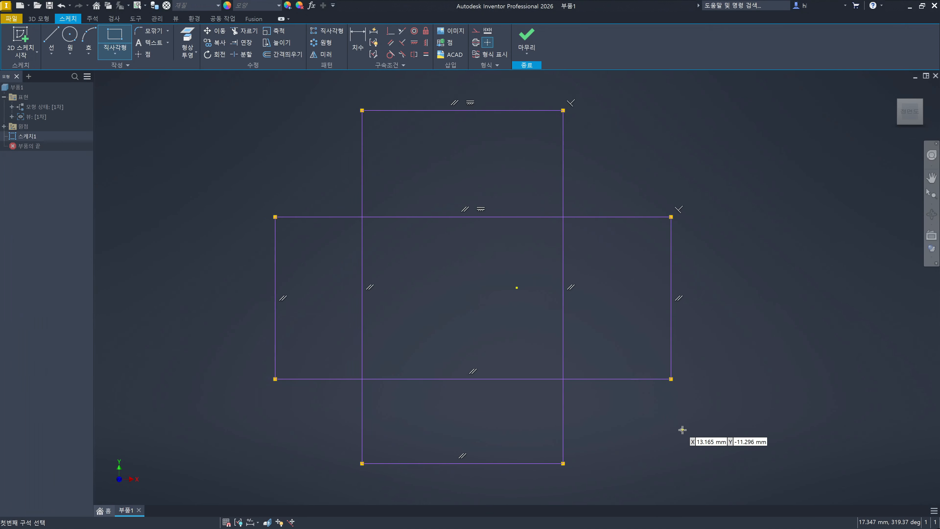
- Draw a separate vertical line about 6.7 mm long, above the horizontal rectangle and to the right of the vertical one
key("l")
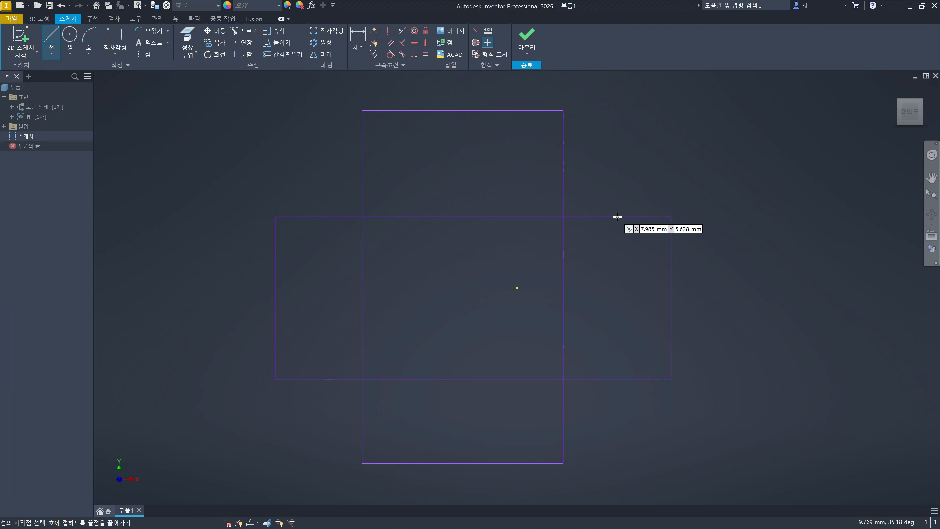
left_click(618, 163)
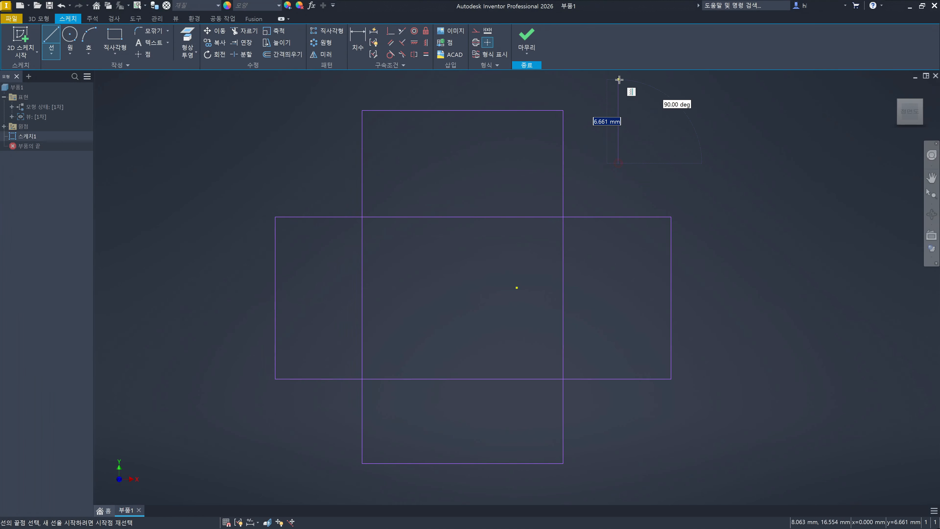
left_click(619, 80)
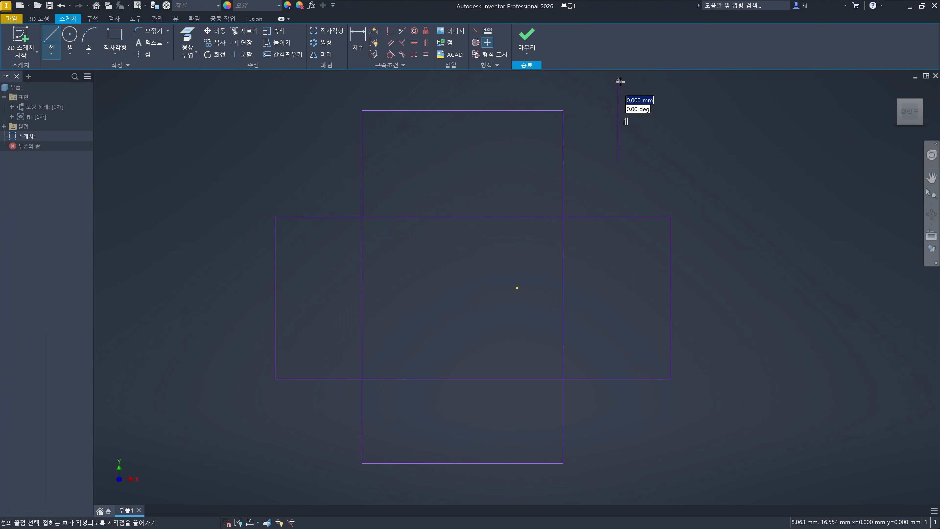
key("Escape")
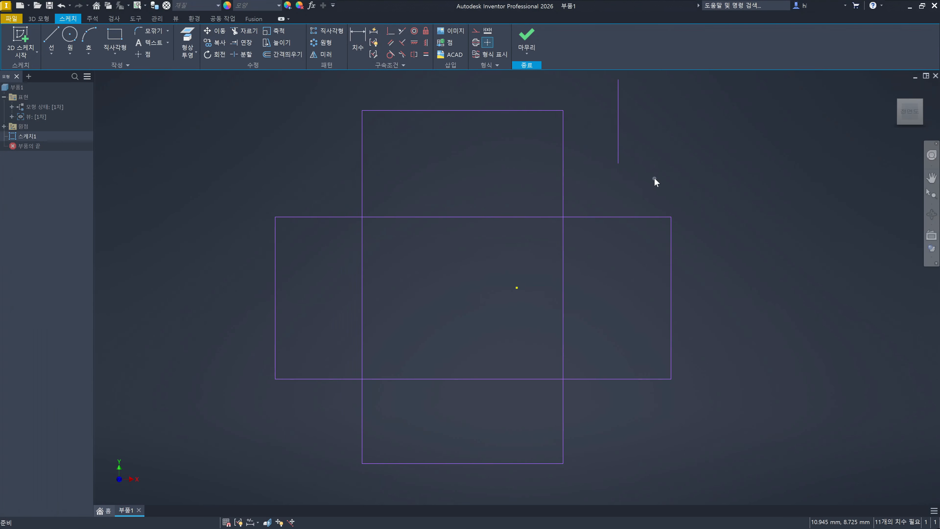
left_click(716, 176)
left_click(739, 177)
- Try to trim the part of the vertical rectangle's left edge above the horizontal rectangle, and undo the trim
key("x")
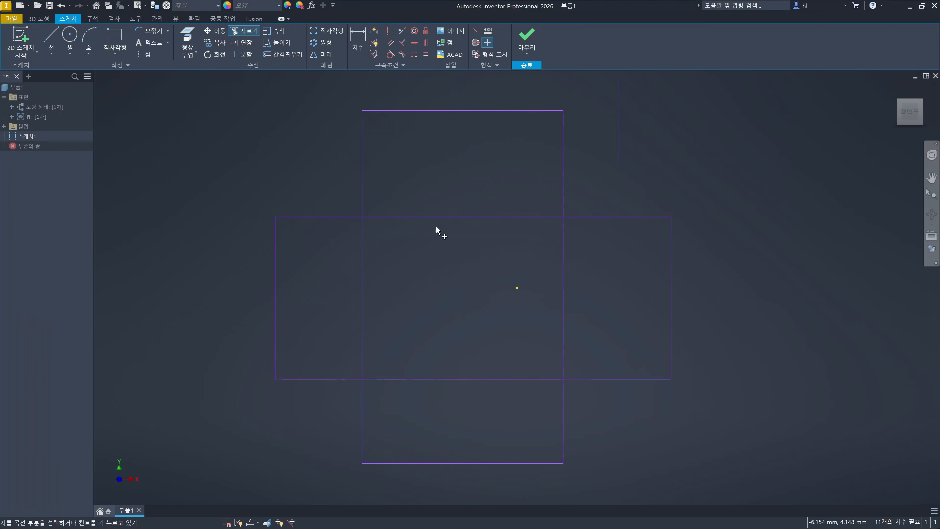
left_click(365, 162)
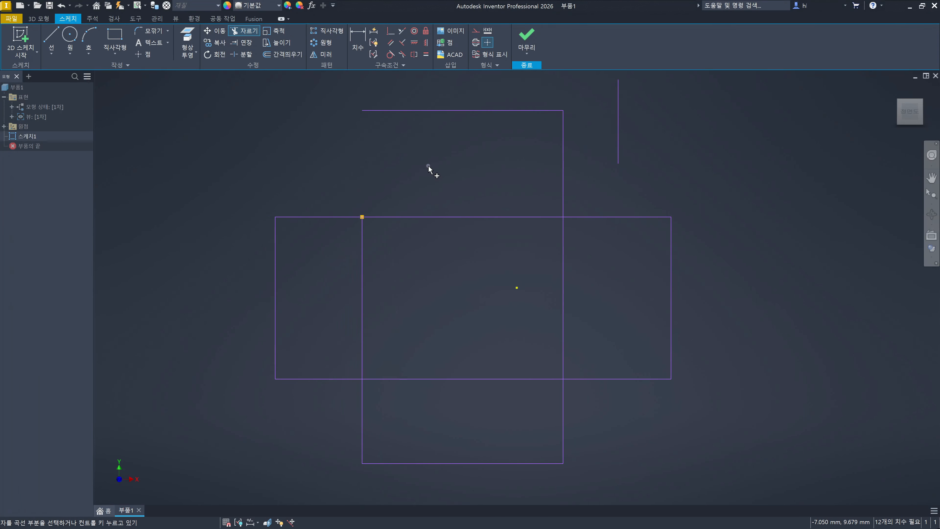
key("ctrl+z")
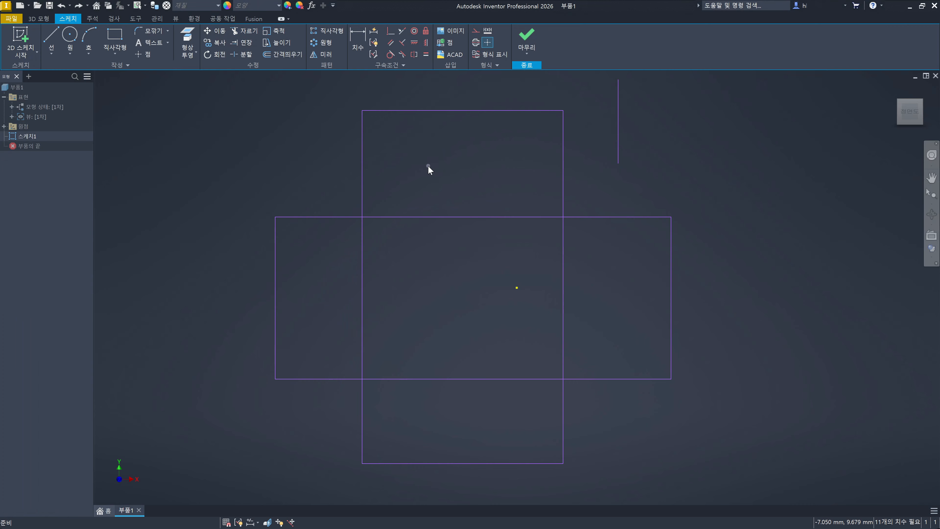
- Try to trim the part of the horizontal rectangle's upper edge inside the vertical rectangle, and undo the trim
left_click(248, 29)
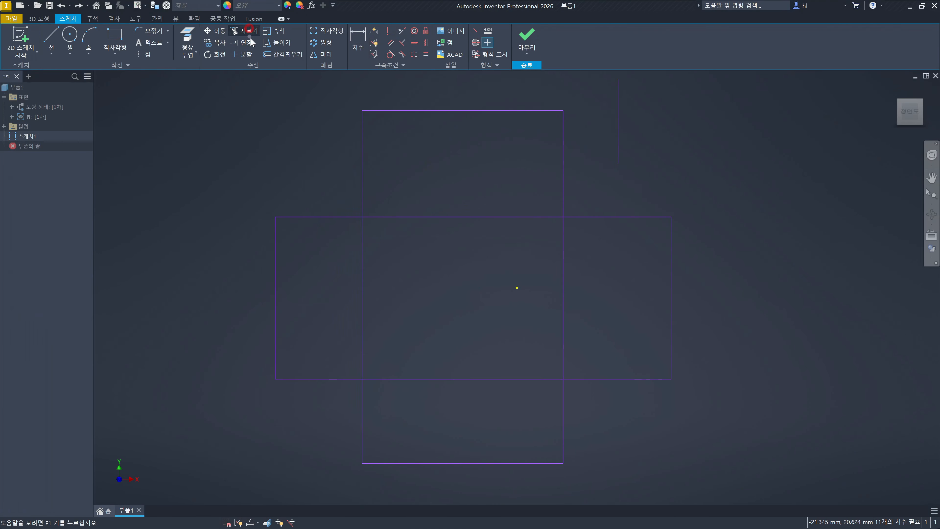
left_click(463, 218)
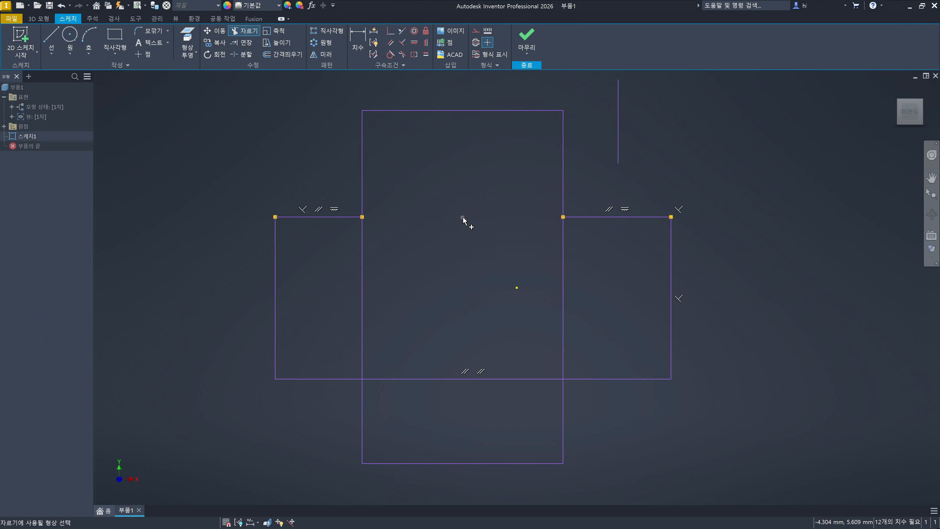
key("ctrl+z")
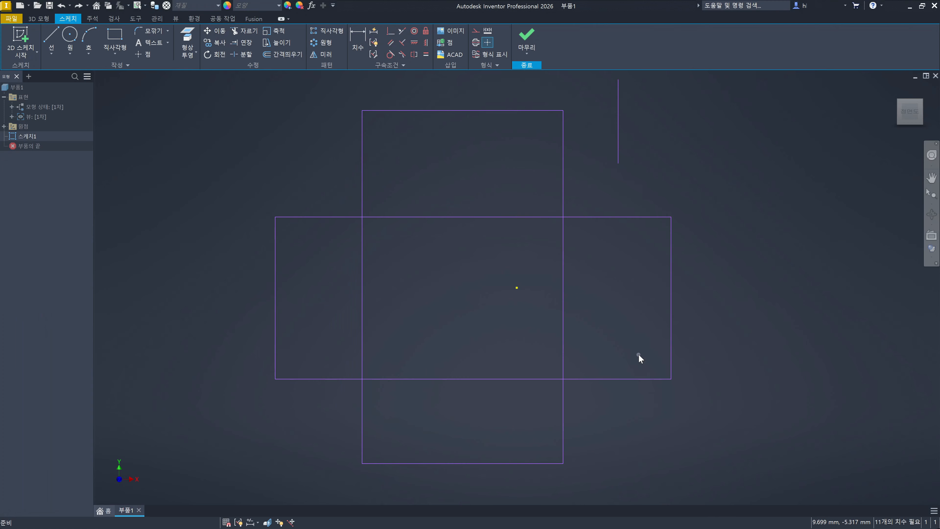
- Dimension the vertical distance between the lower edges of the two rectangles as 7 mm
left_click(361, 40)
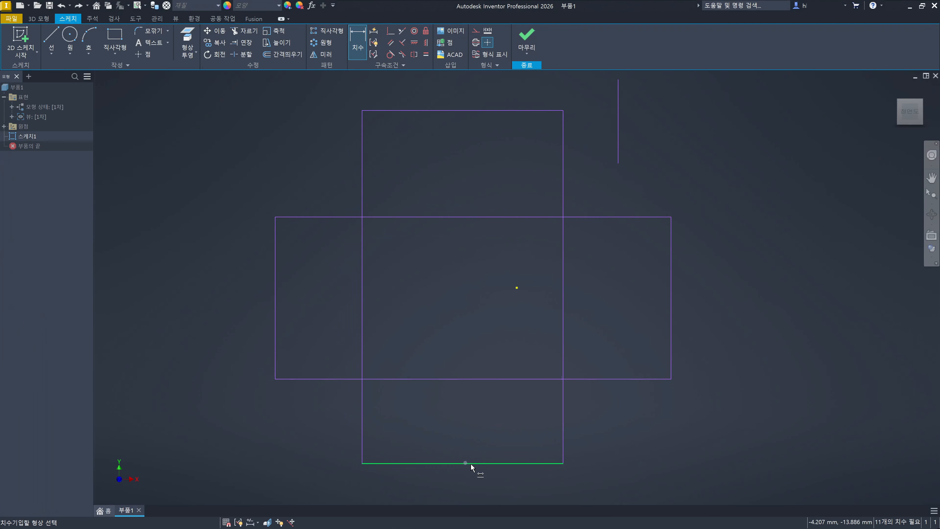
left_click(526, 464)
left_click(638, 379)
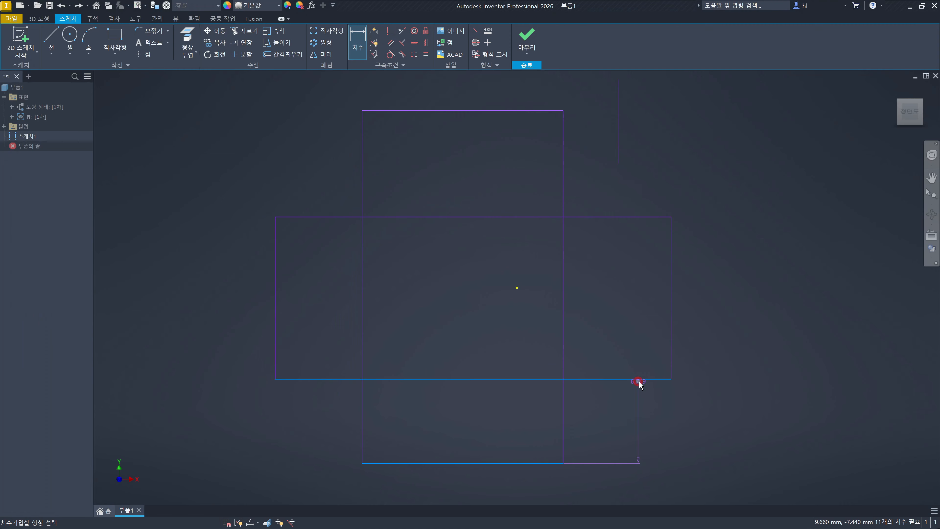
left_click(738, 416)
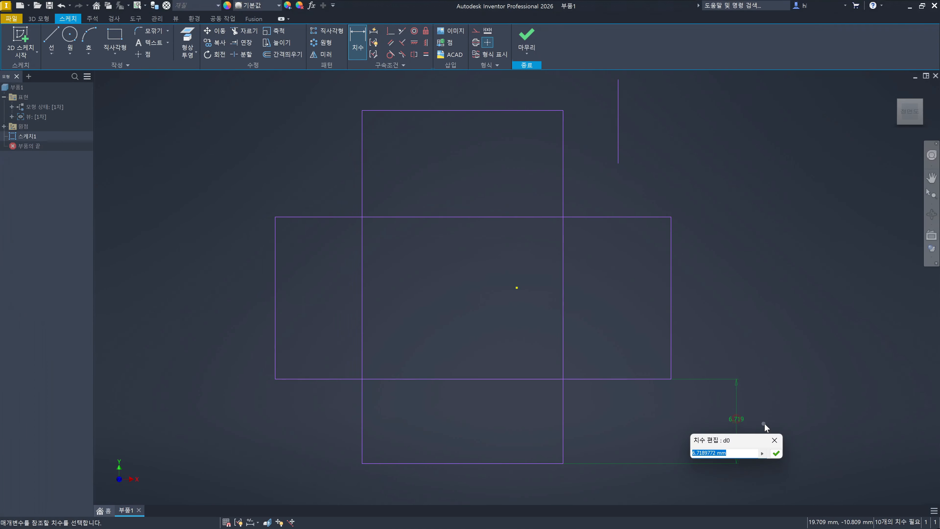
type("7")
key("Return")
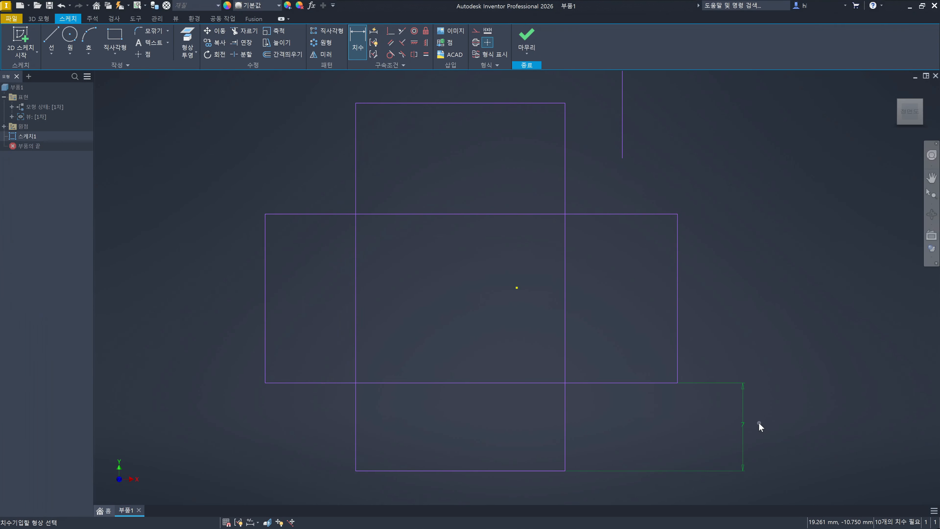
- Dimension the horizontal rectangle's height as 13 mm between its lower and upper edges
left_click(661, 382)
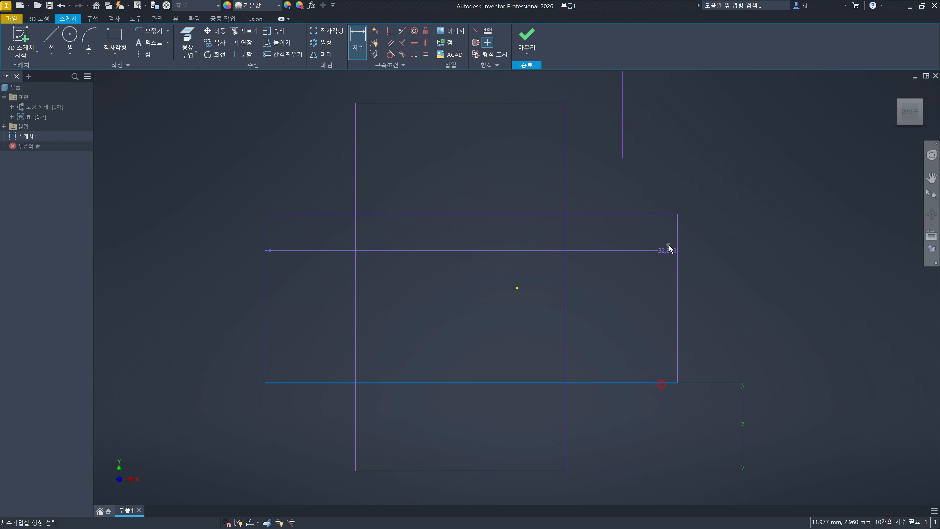
left_click(662, 214)
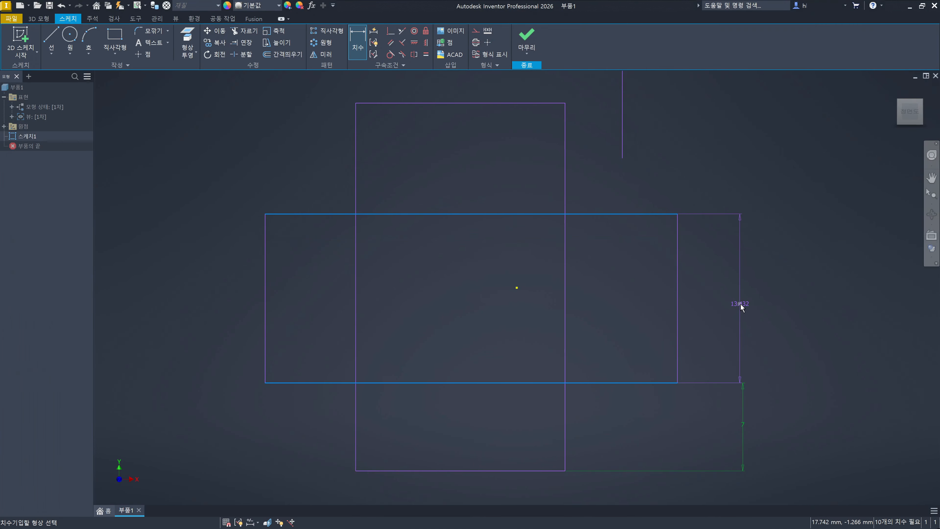
left_click(741, 304)
type("13")
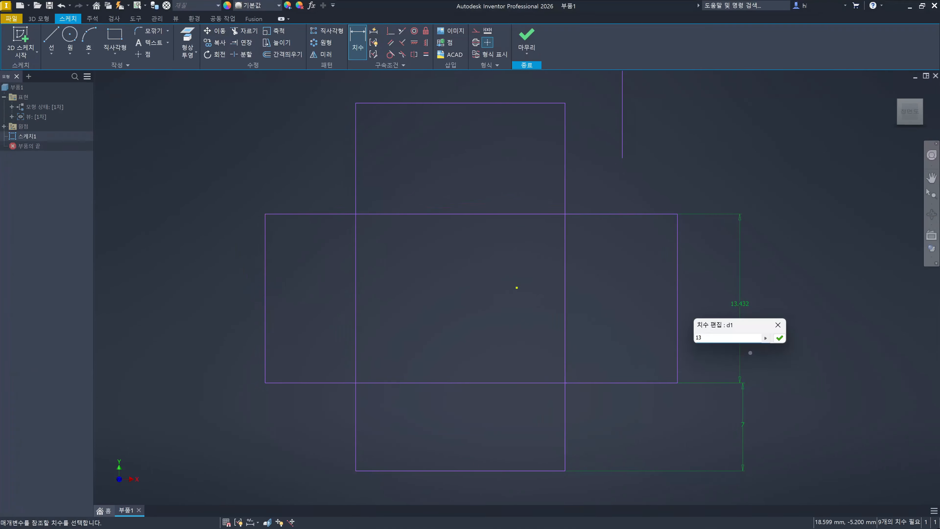
key("Return")
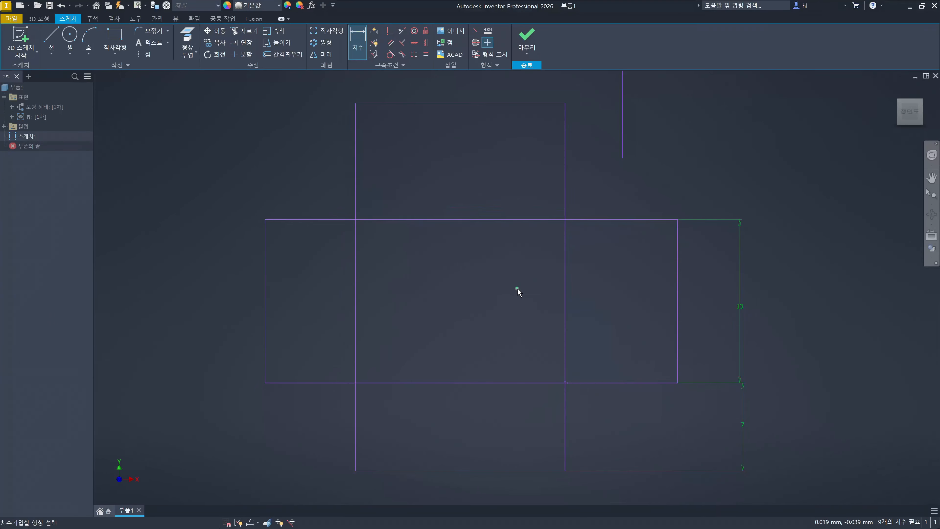
- Dimension the vertical distance from the origin point to the vertical rectangle's lower edge as 15 mm
middle_click_drag(539, 440, 534, 335)
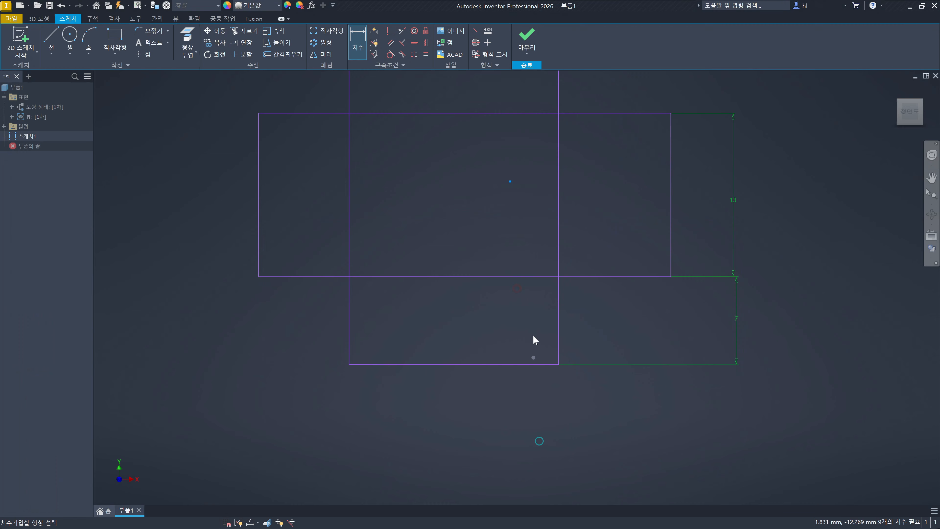
left_click(537, 365)
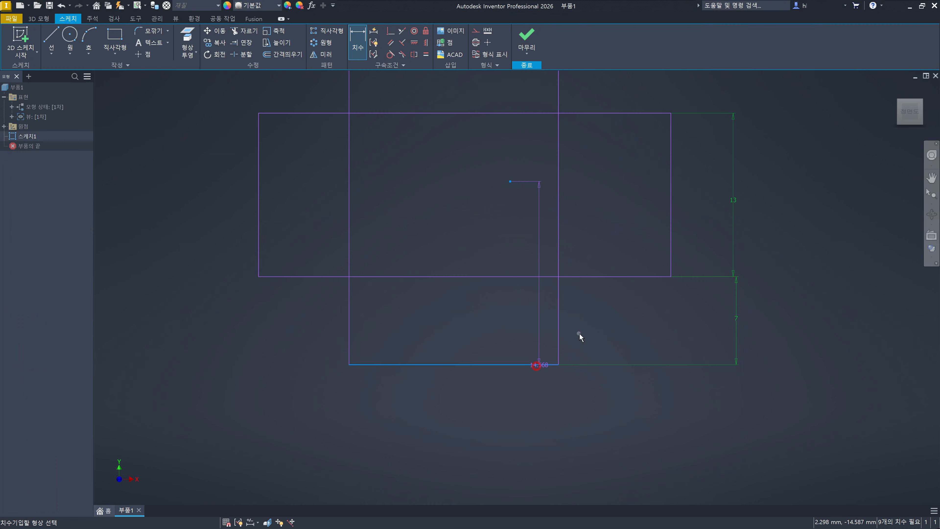
left_click(620, 321)
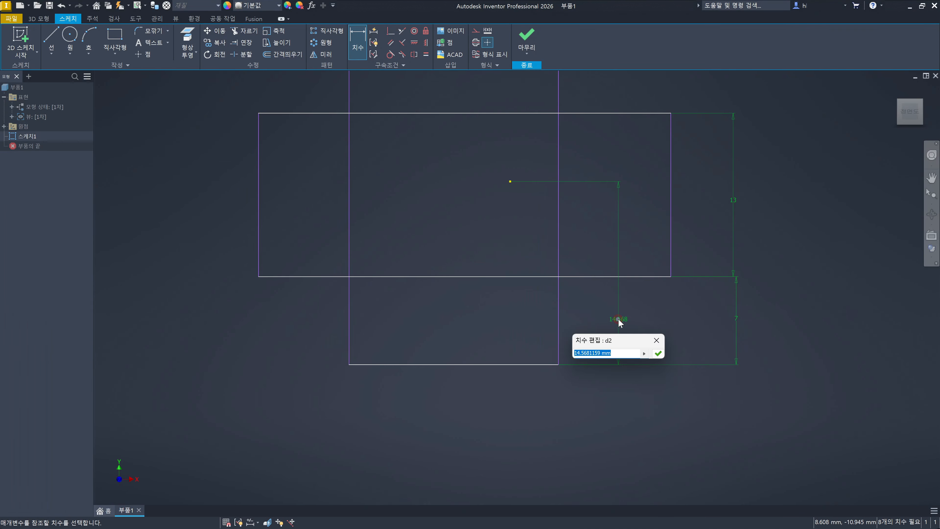
type("15")
key("Return")
- Dimension the vertical rectangle's full height as 29 mm between its lower and upper edges
scroll(617, 292, "down", 6)
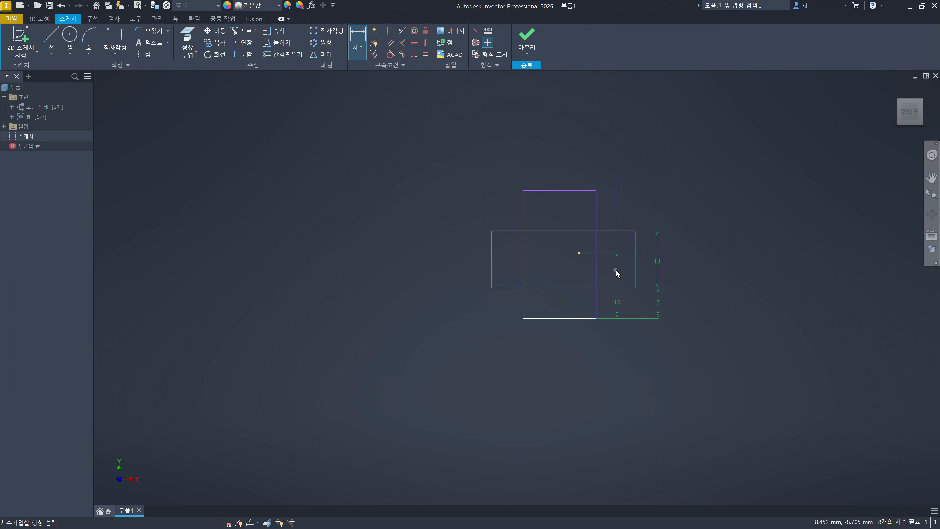
scroll(578, 329, "up", 6)
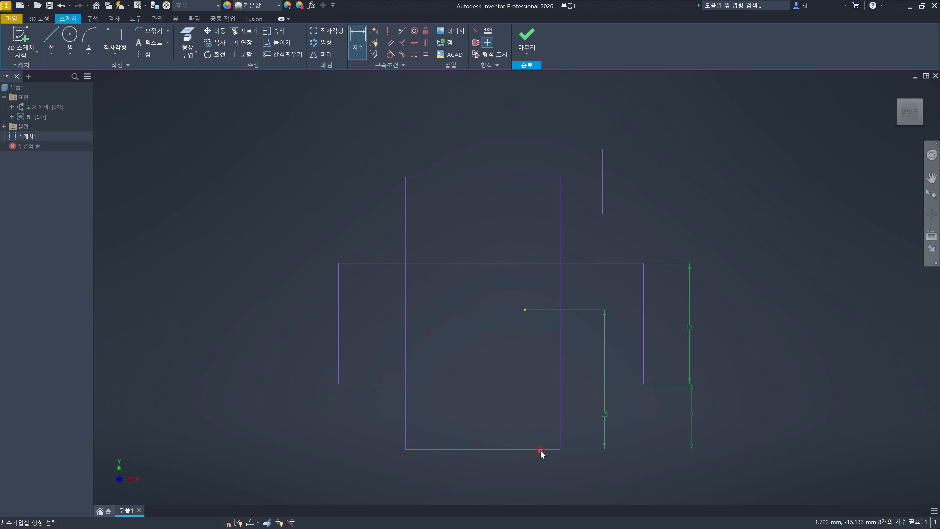
left_click(540, 449)
left_click(526, 177)
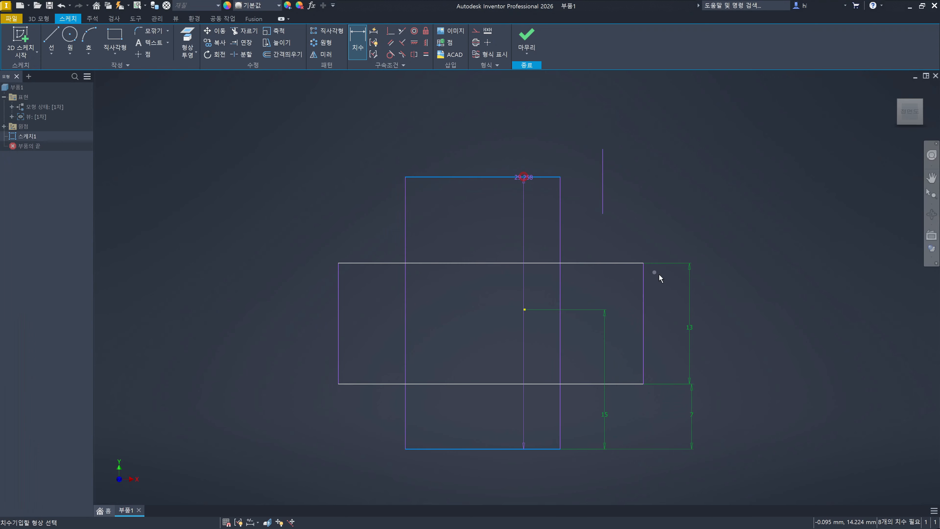
left_click(721, 314)
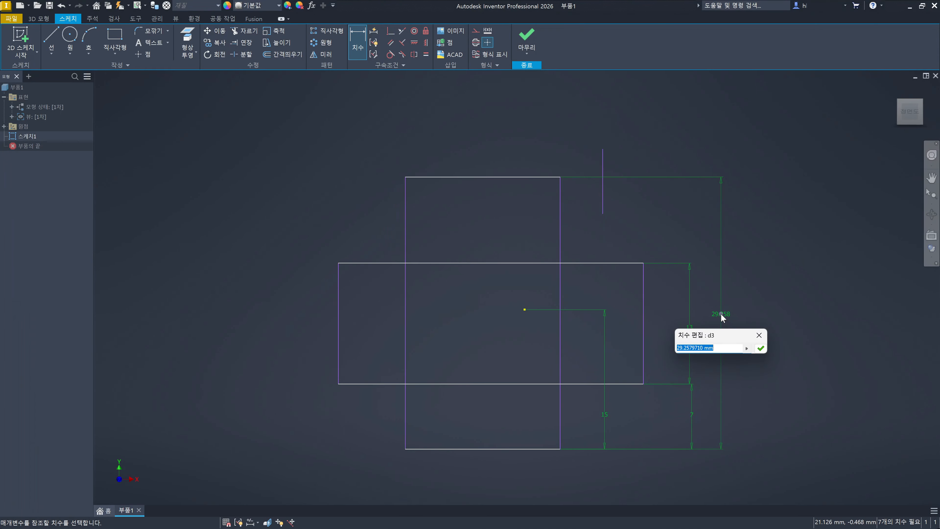
type("29")
key("Return")
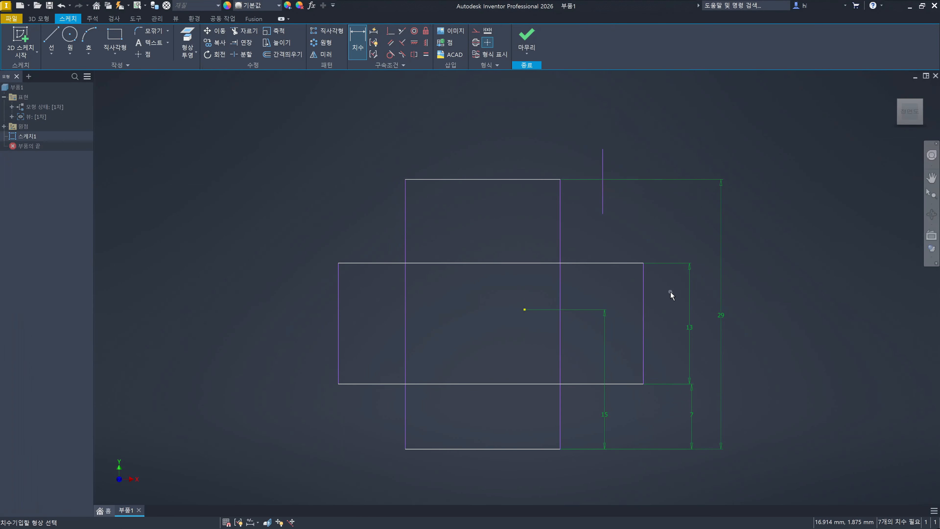
- Dimension the horizontal distance between the right edges of the two rectangles as 9 mm
left_click(643, 287)
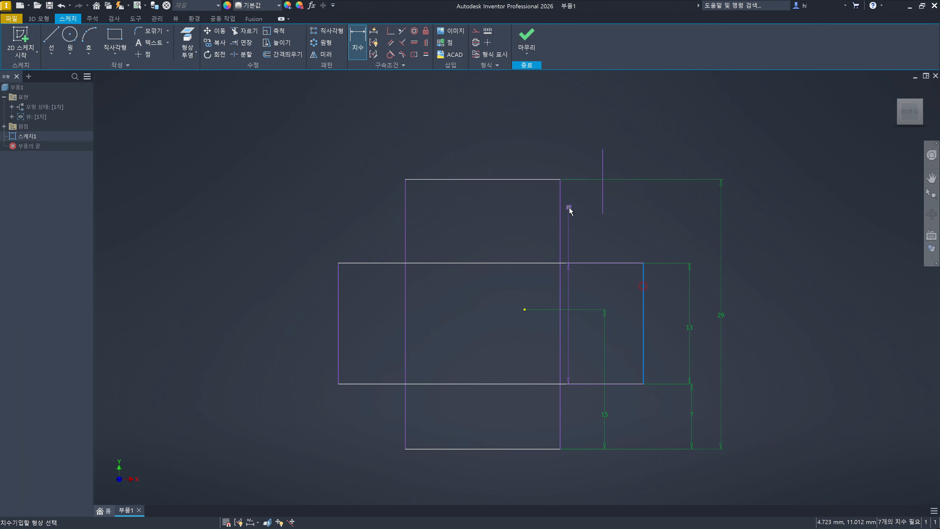
left_click(560, 208)
left_click(588, 120)
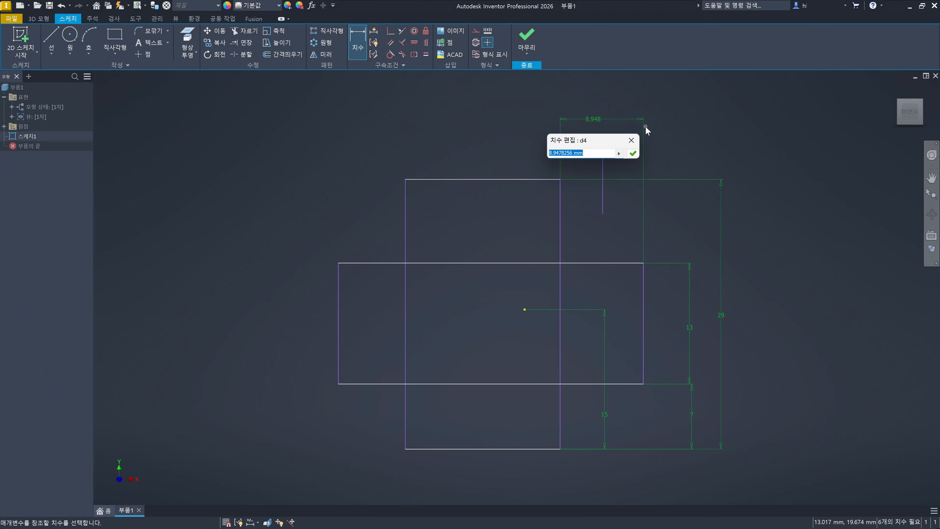
type("9")
key("Return")
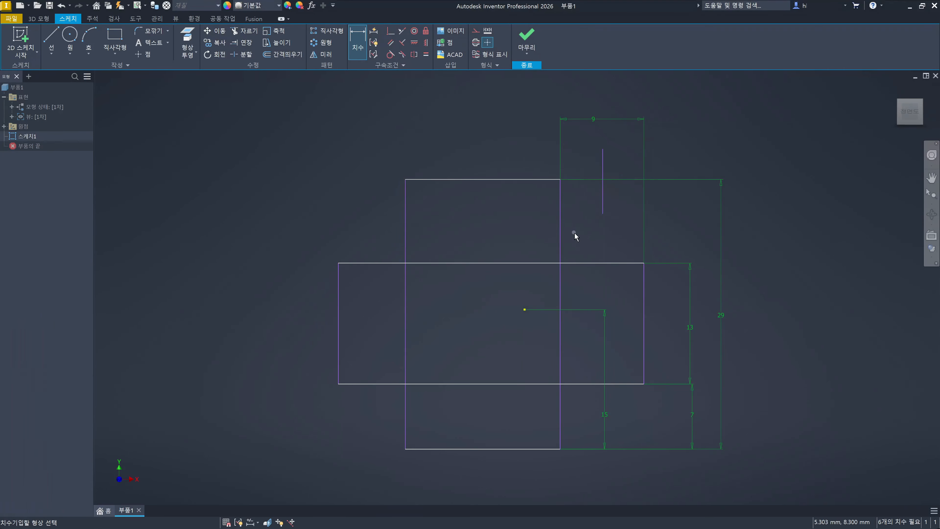
- Dimension the horizontal distance from the origin point to the vertical rectangle's right edge as 4 mm
left_click(559, 228)
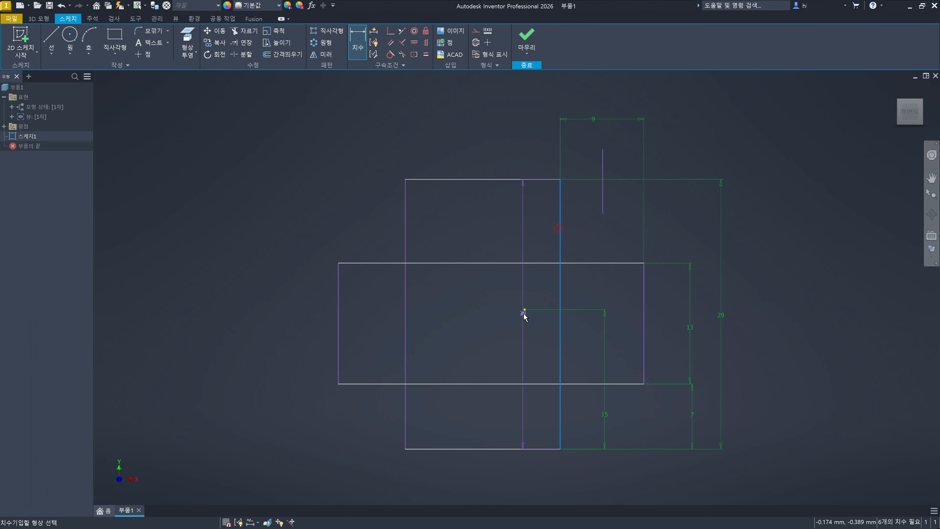
left_click(525, 310)
left_click(538, 148)
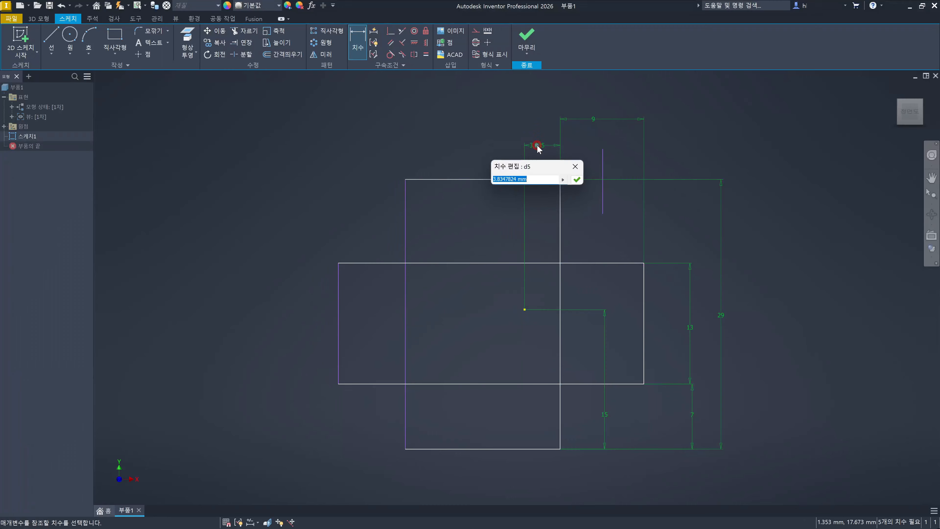
type("4")
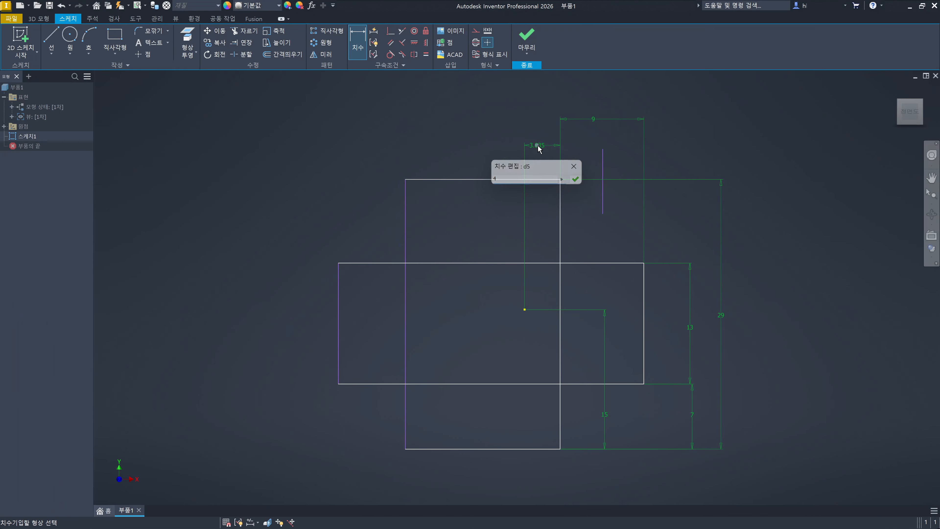
key("Return")
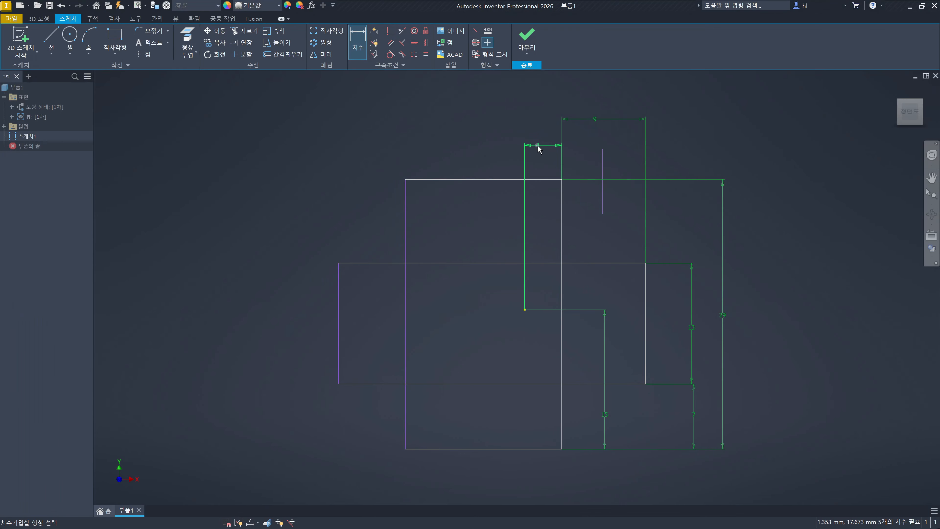
- Dimension the vertical rectangle's width as 16 mm between its left and right edges
left_click(562, 204)
left_click(406, 206)
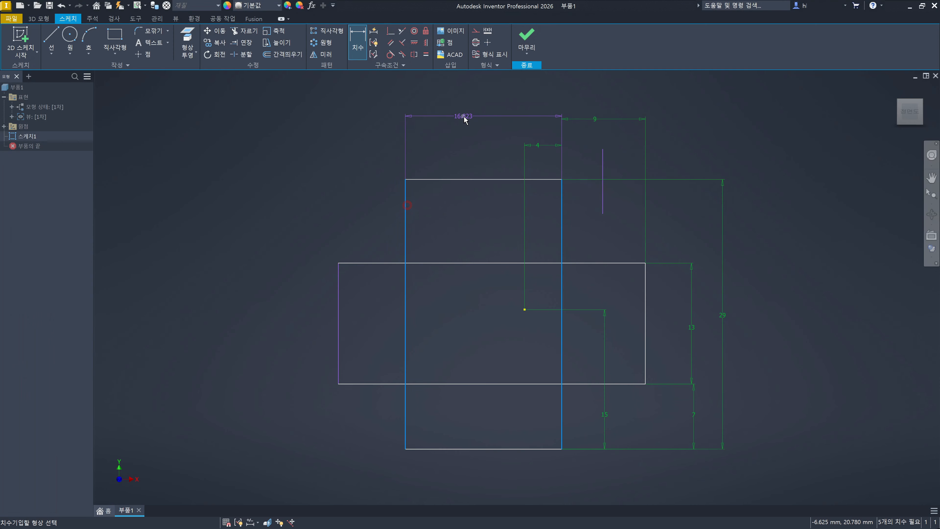
left_click(463, 116)
type("16")
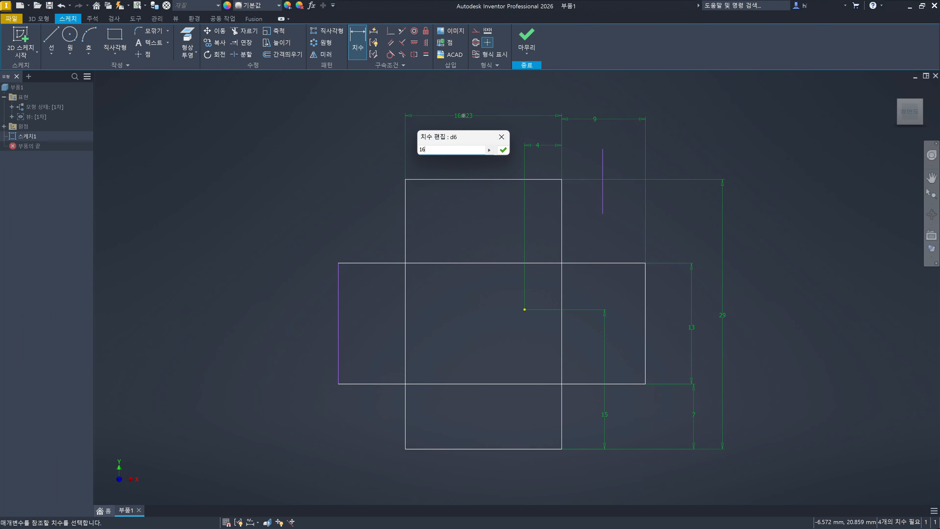
key("Return")
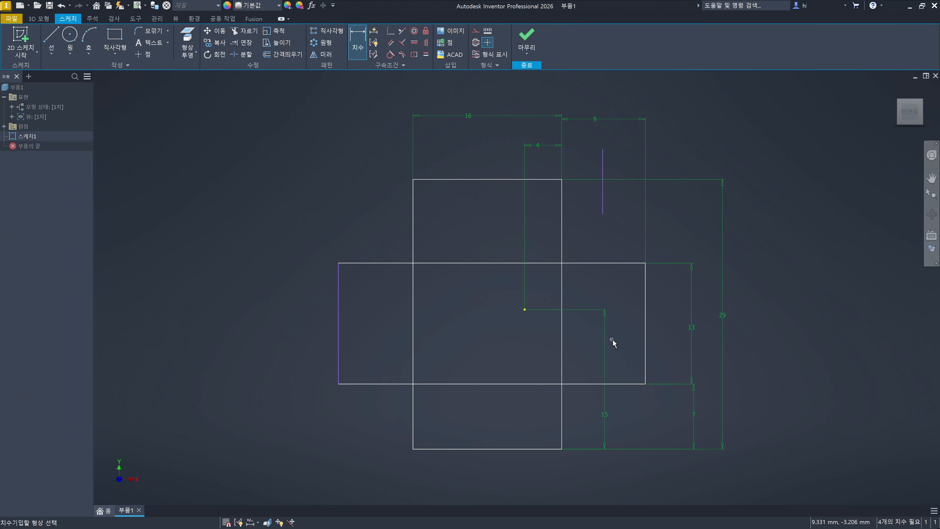
- Dimension the horizontal rectangle's full width as 33 mm between its left and right edges, and end dimensioning
left_click(646, 346)
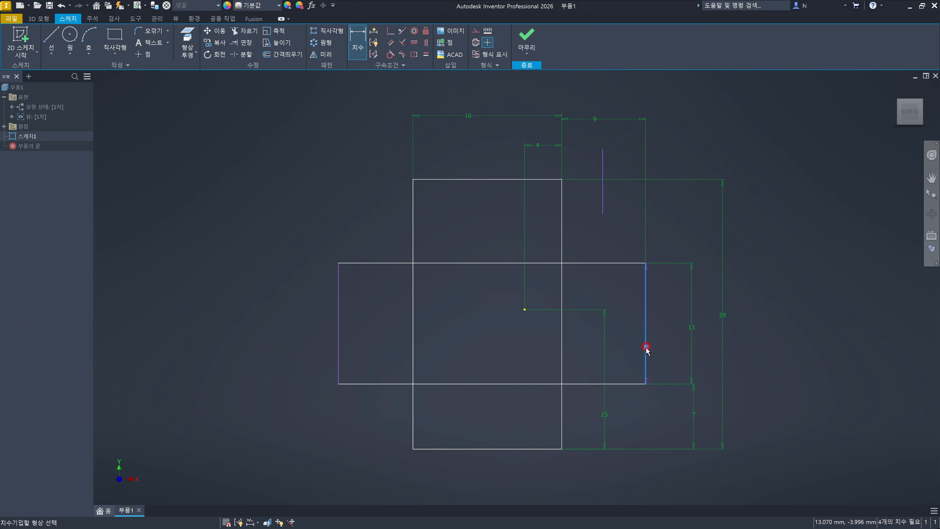
left_click(338, 316)
left_click(415, 96)
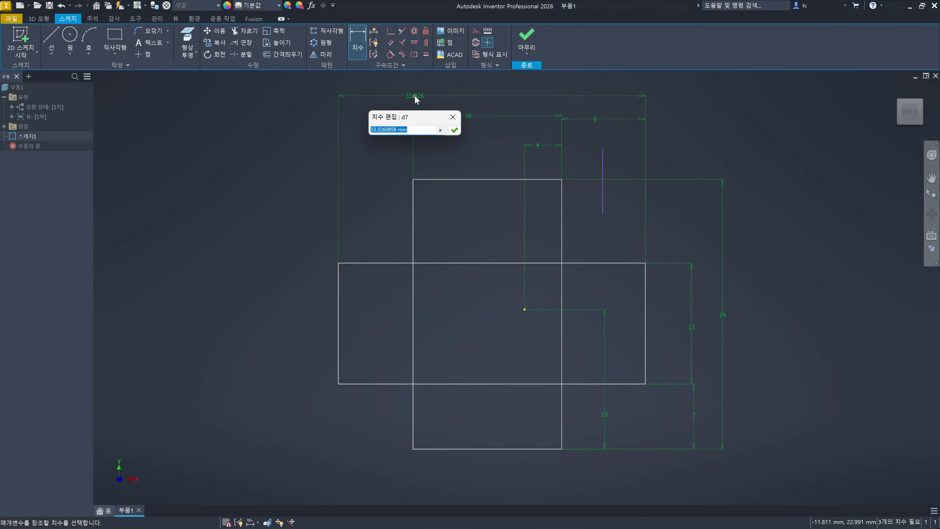
type("33")
key("Return")
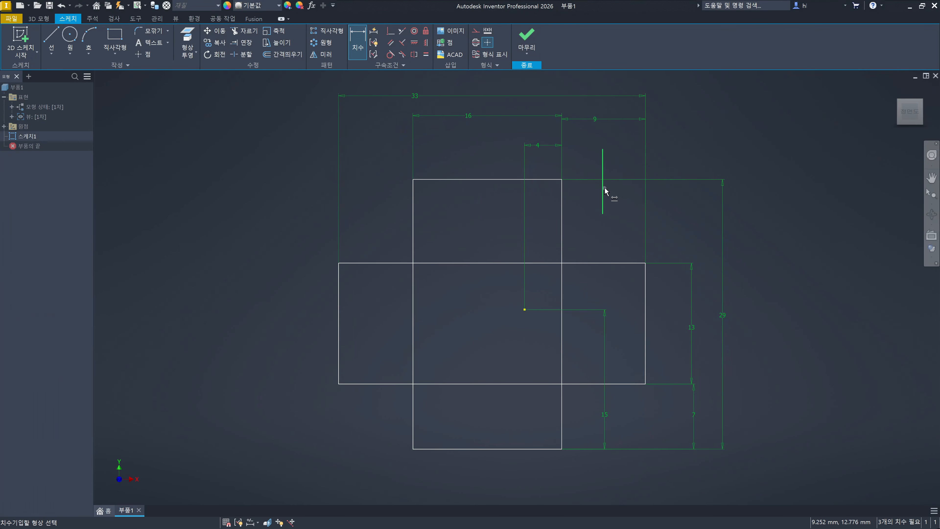
key("Escape")
left_click(684, 230)
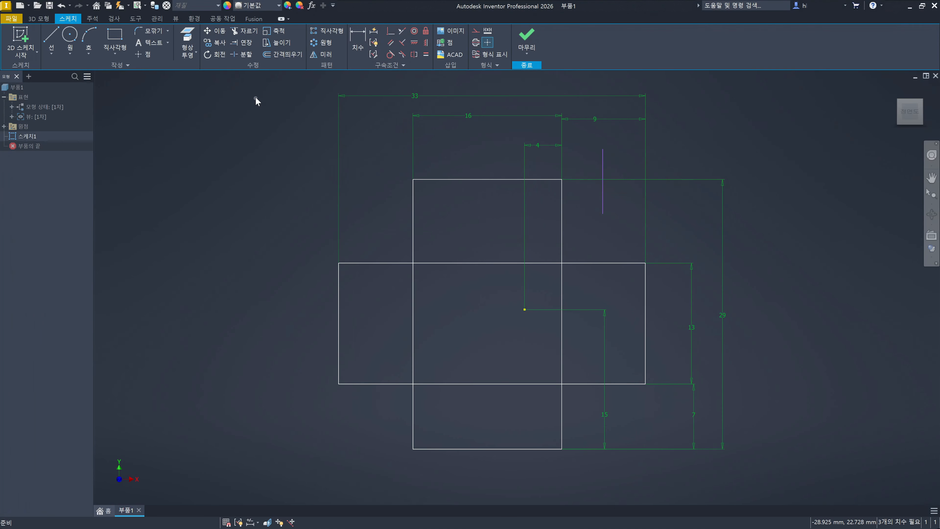
- Try trimming the right and middle segments of the horizontal rectangle's upper edge, and undo both trims
left_click(249, 31)
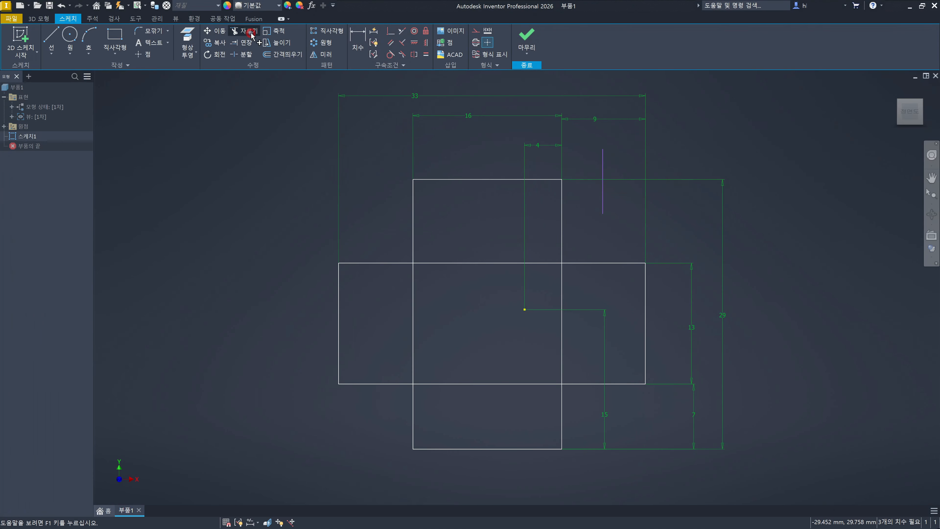
left_click(594, 263)
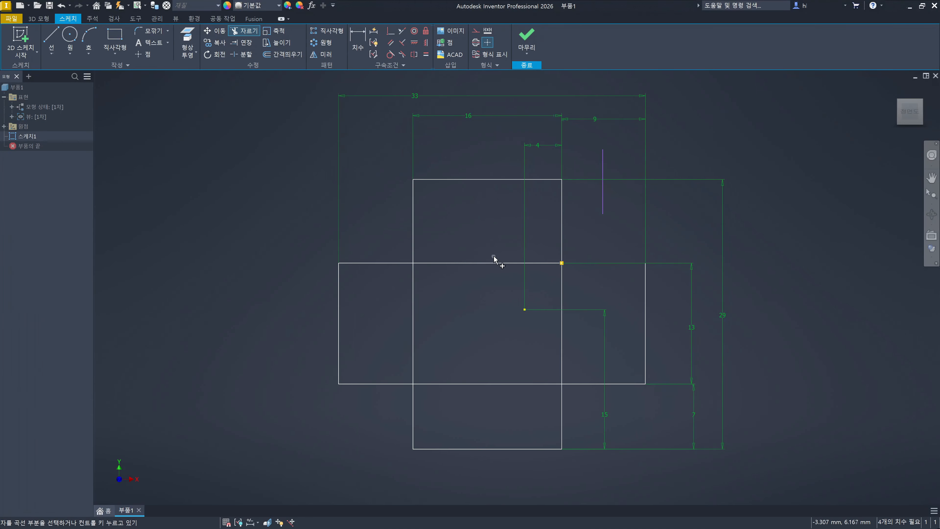
left_click(493, 265)
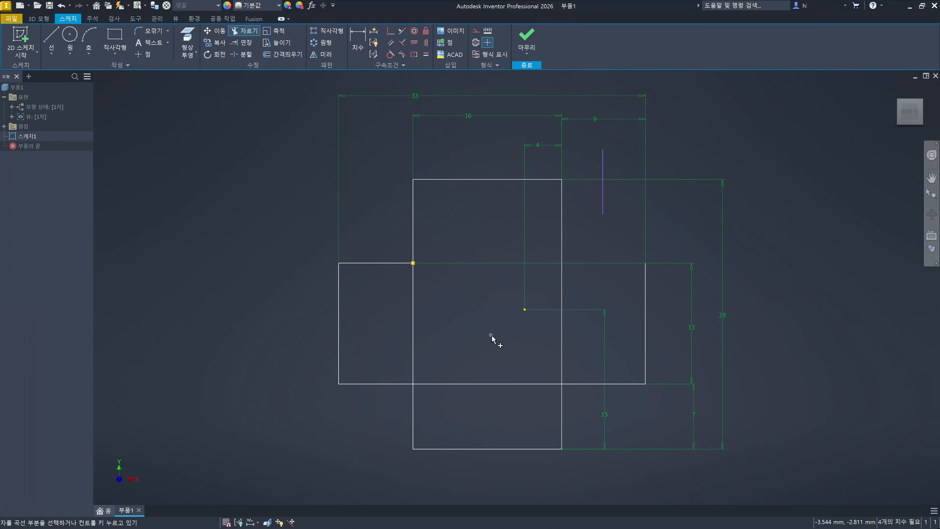
key("Escape")
key("ctrl+z")
key("ctrl+z")
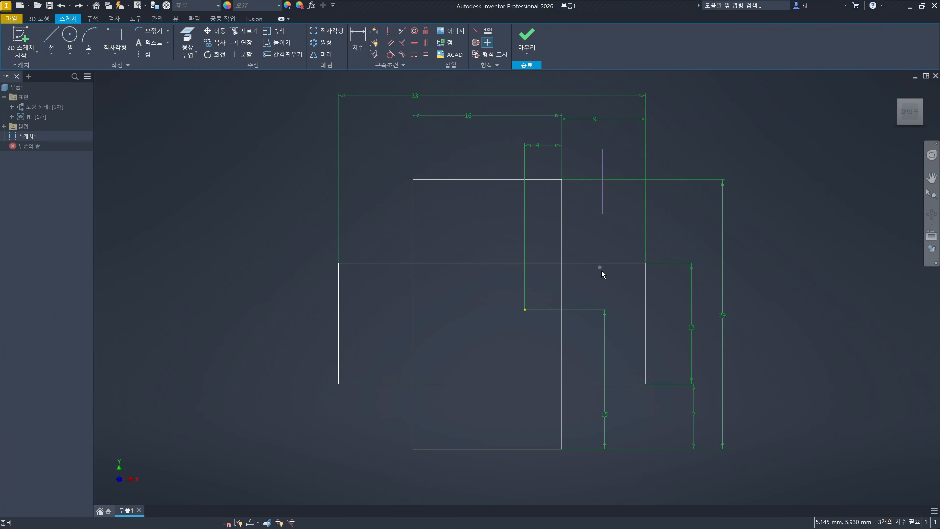
- Trim only the middle segment of the horizontal rectangle's upper edge, between the two sides of the vertical rectangle
left_click(432, 281)
key("x")
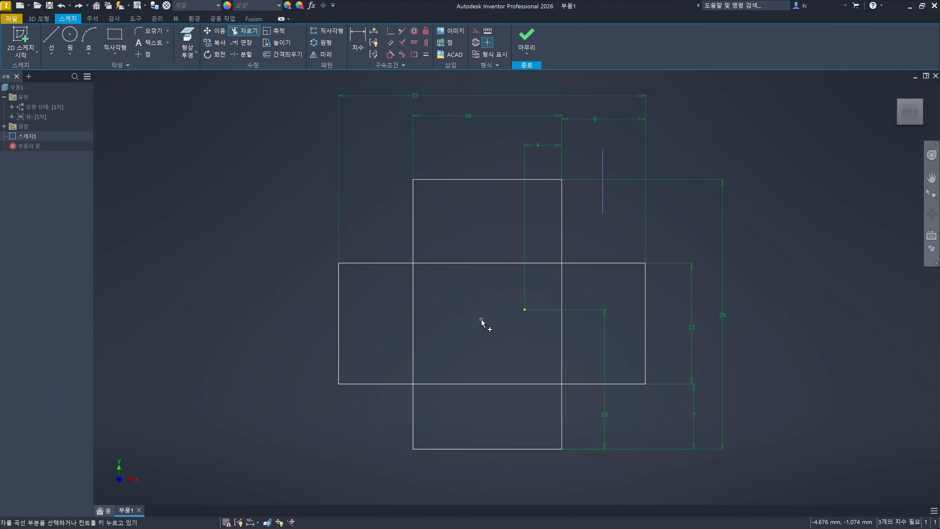
left_click(493, 263)
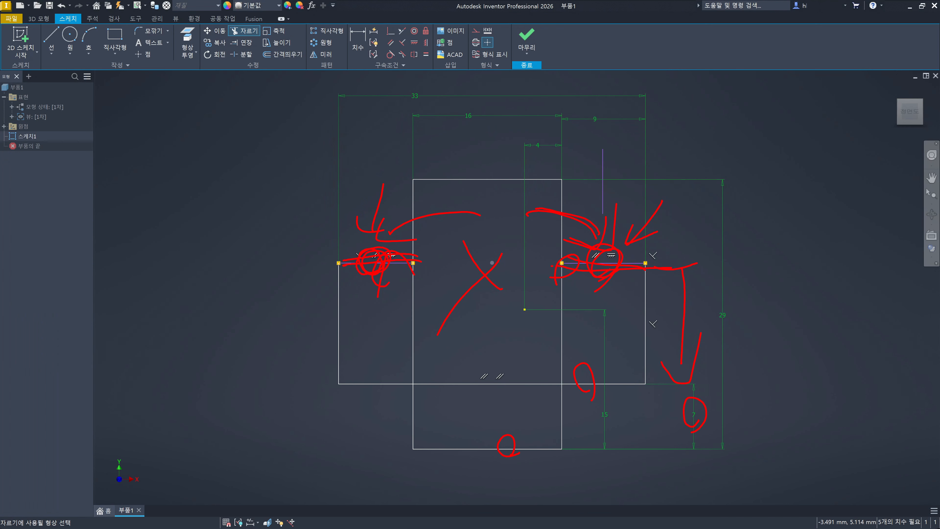
key("Escape")
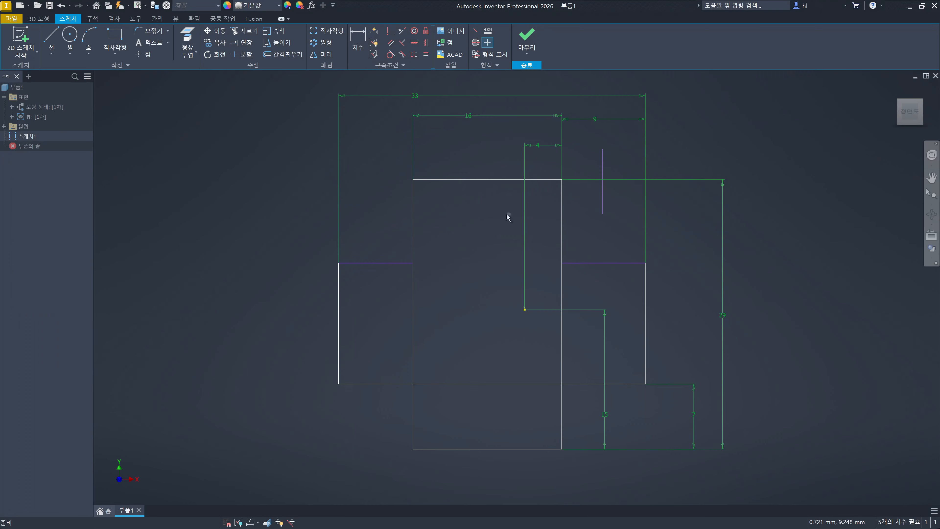
- Dimension the vertical distance from the horizontal rectangle's lower edge to its remaining upper right segment as 13 mm
left_click(360, 40)
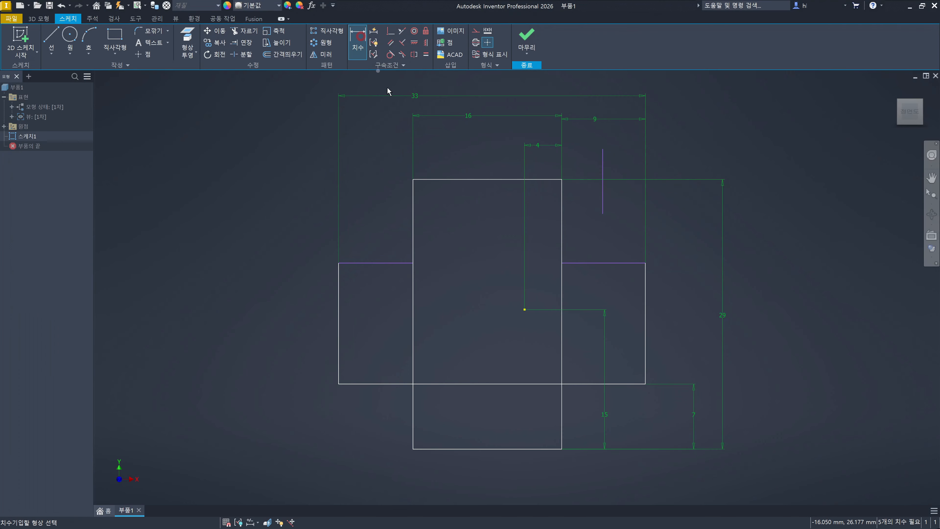
left_click(629, 384)
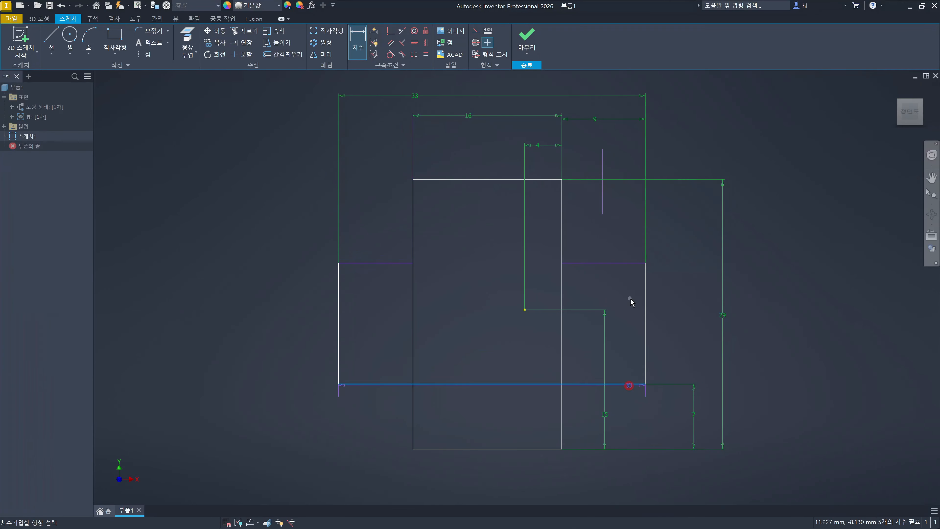
left_click(629, 263)
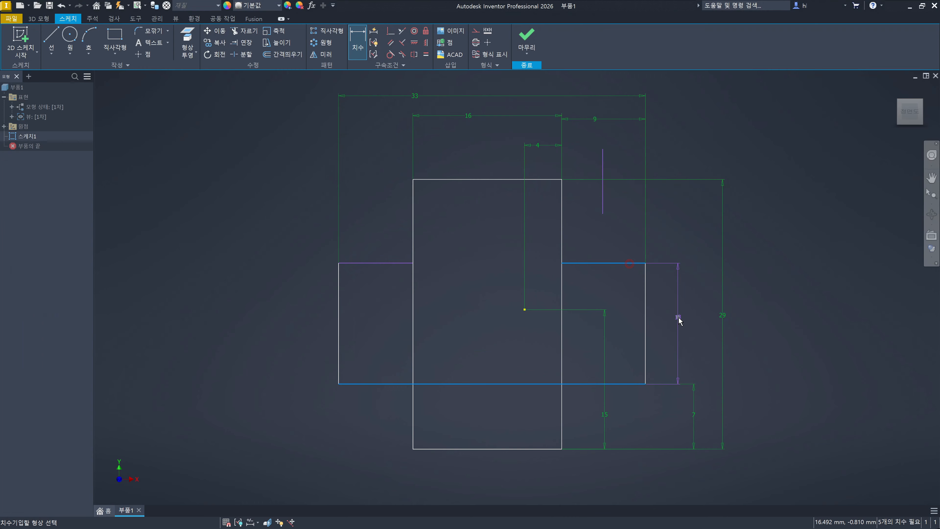
left_click(677, 320)
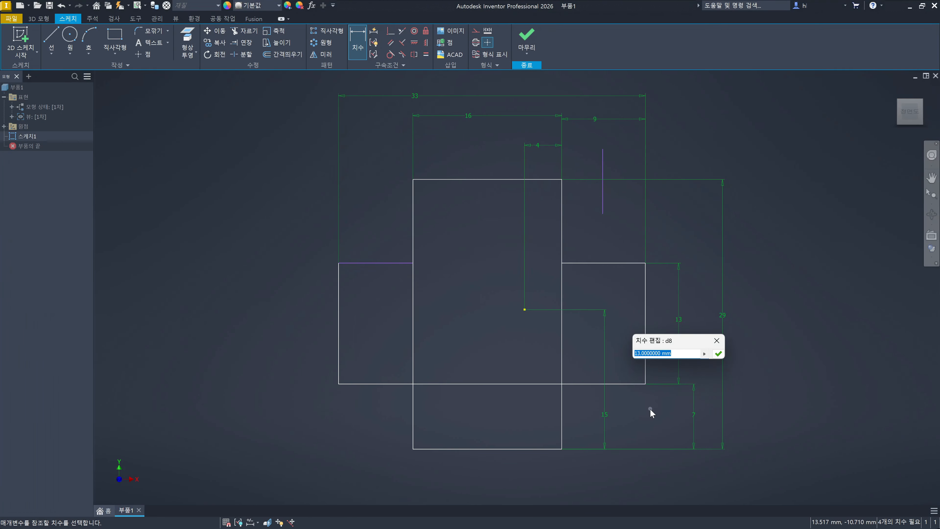
left_click(718, 354)
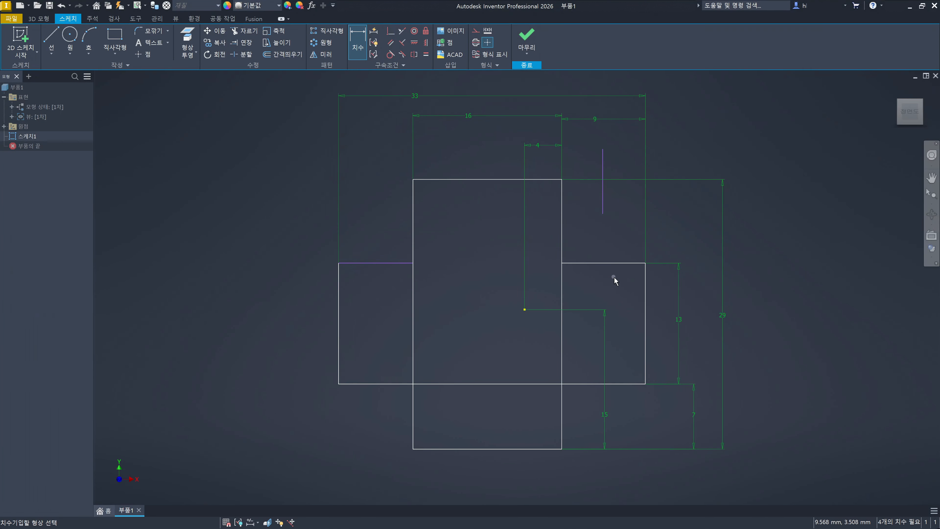
key("Escape")
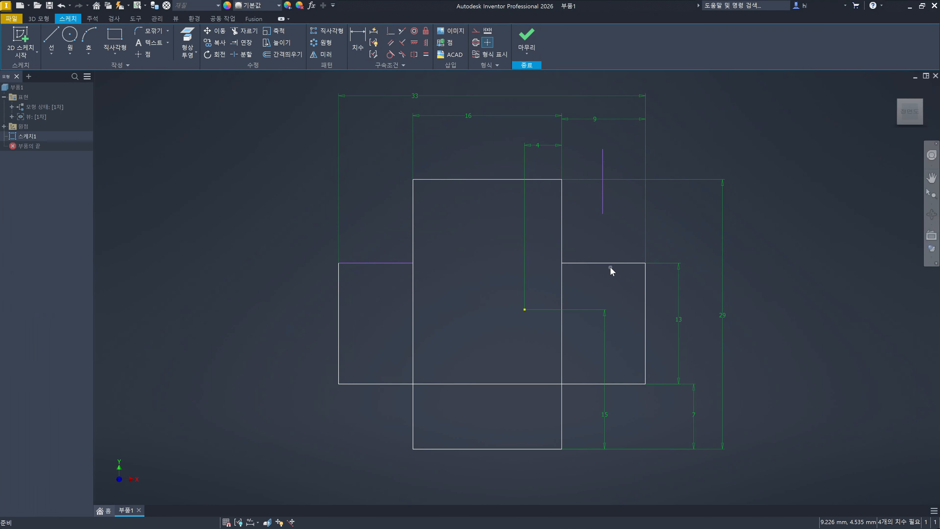
- Apply a Collinear constraint between the left and right upper segments of the horizontal rectangle
left_click(352, 263)
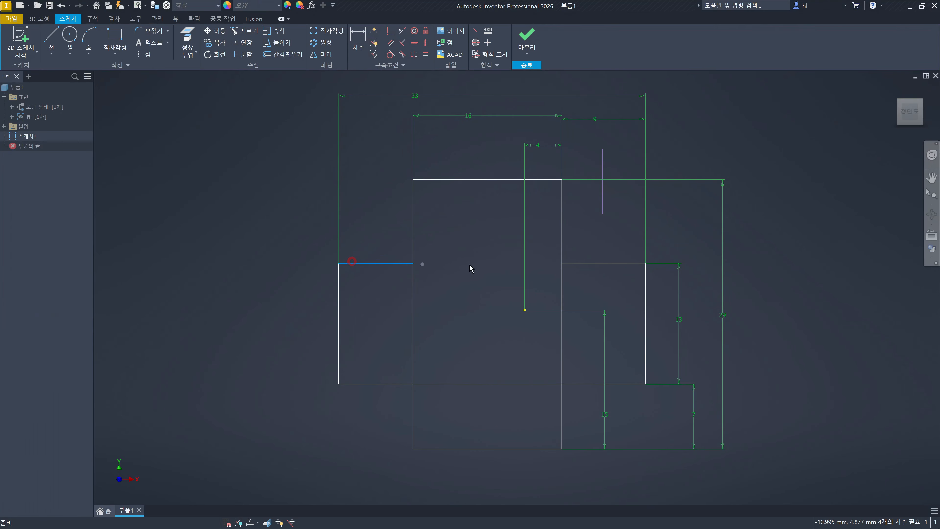
left_click(478, 294)
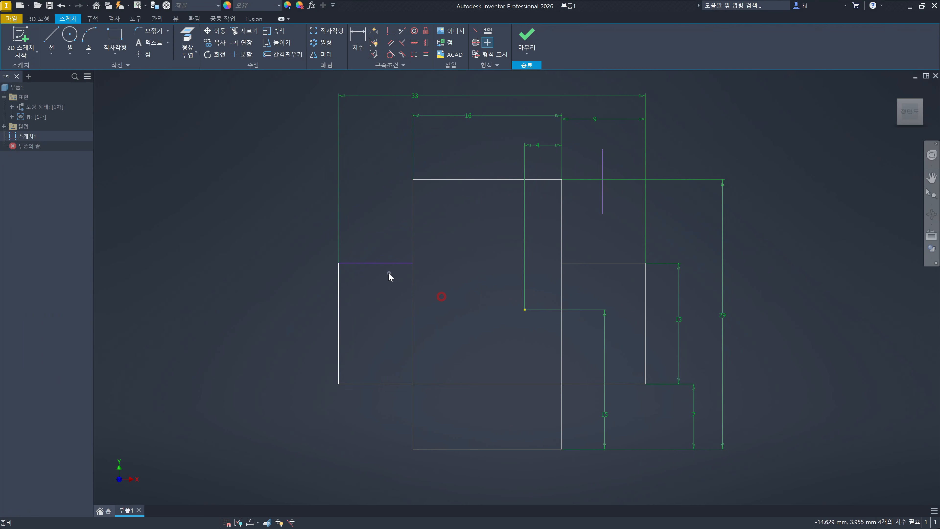
left_click(383, 263)
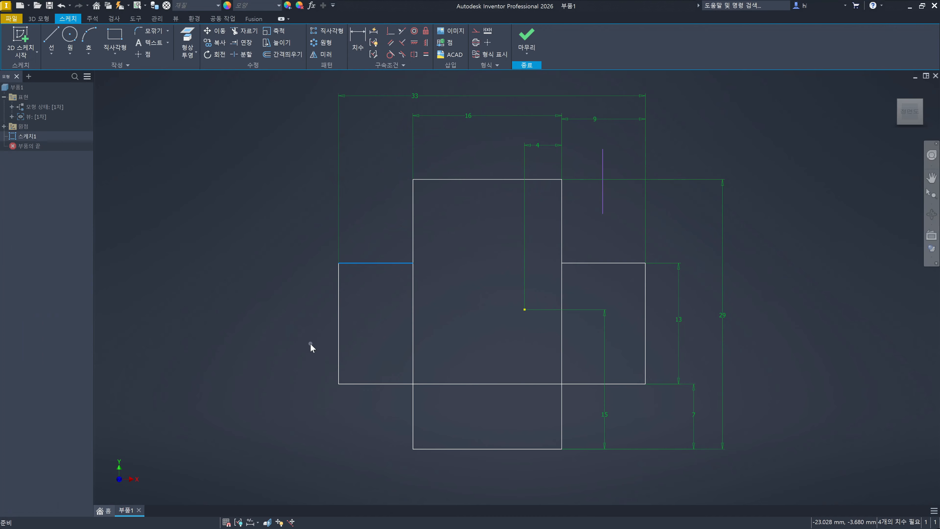
left_click(468, 242)
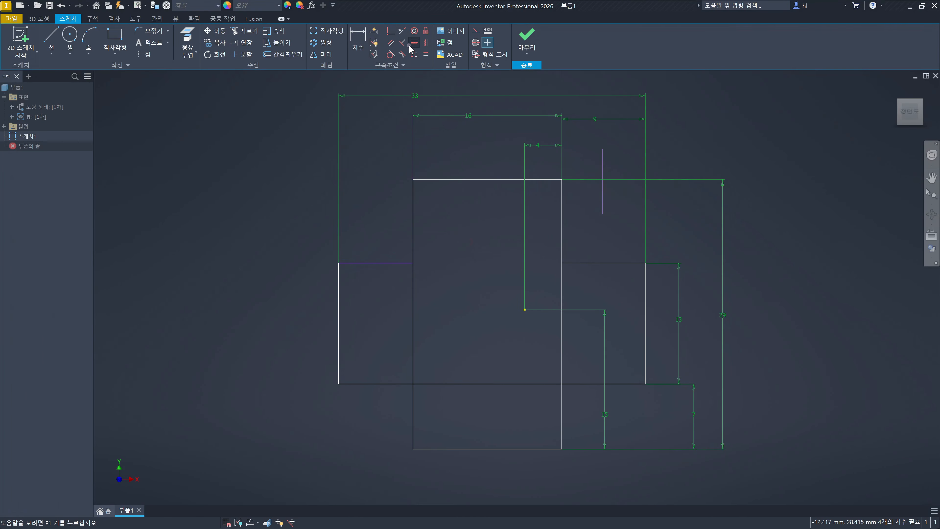
left_click(402, 31)
left_click(393, 264)
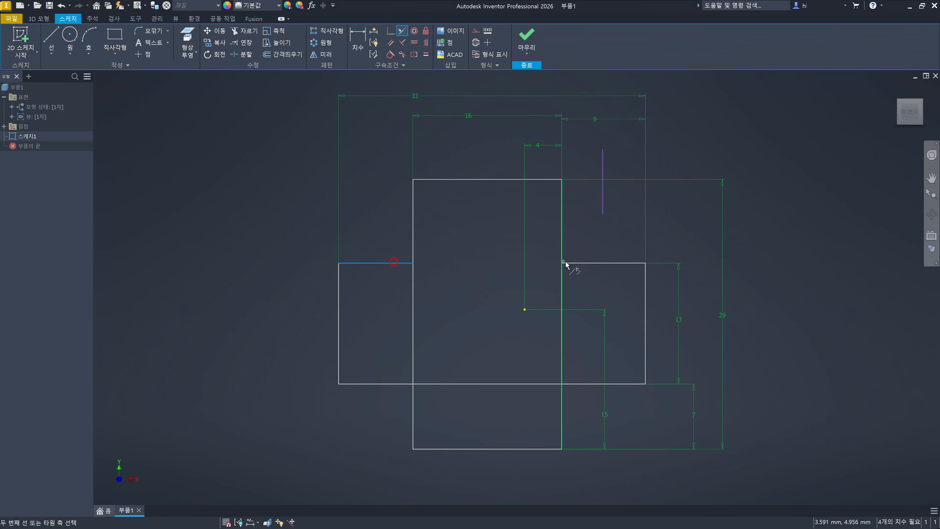
left_click(578, 263)
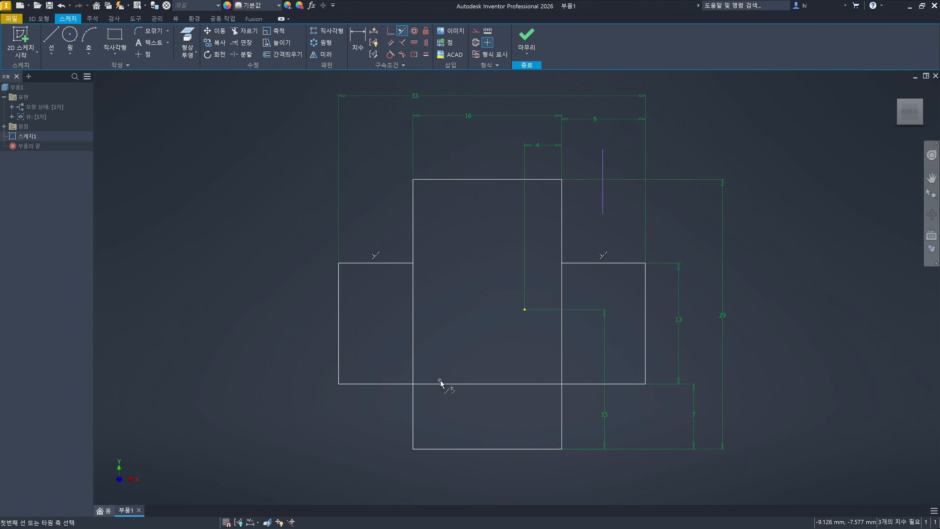
key("Escape")
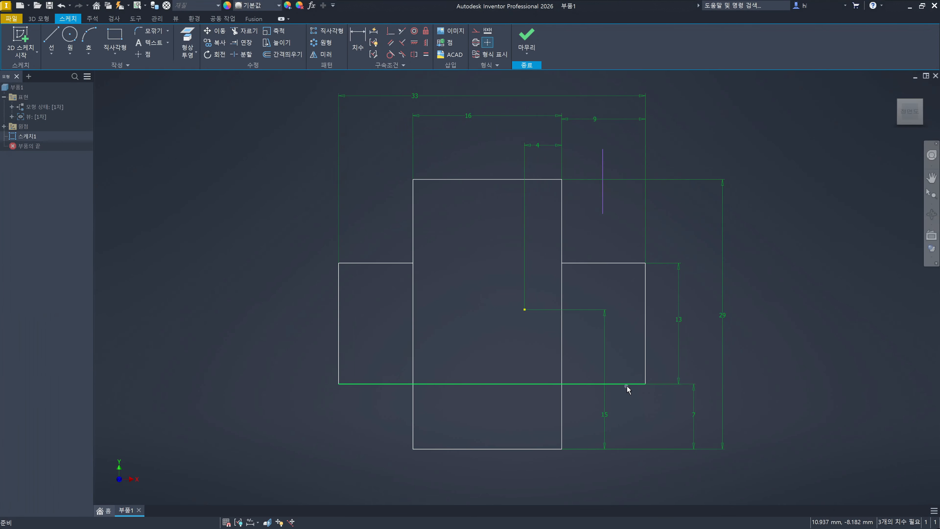
left_click(620, 263)
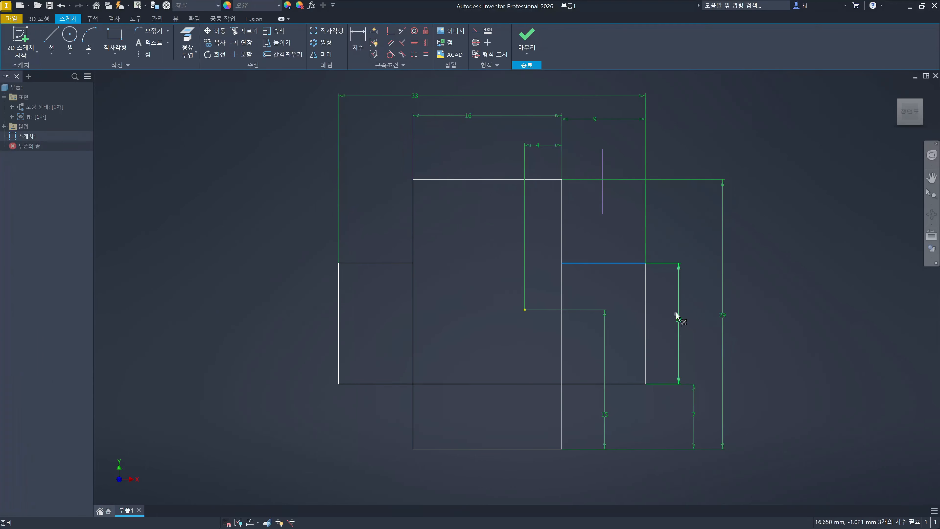
left_click(593, 245)
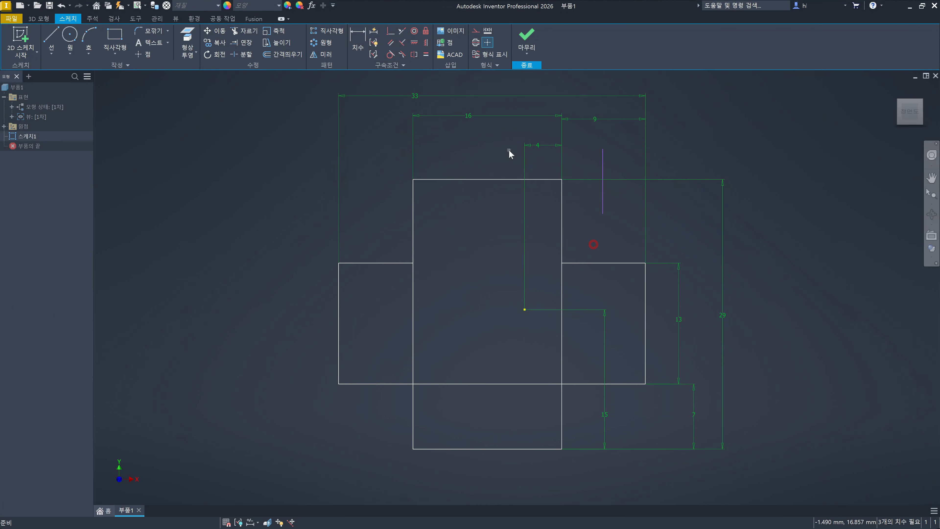
left_click(474, 117)
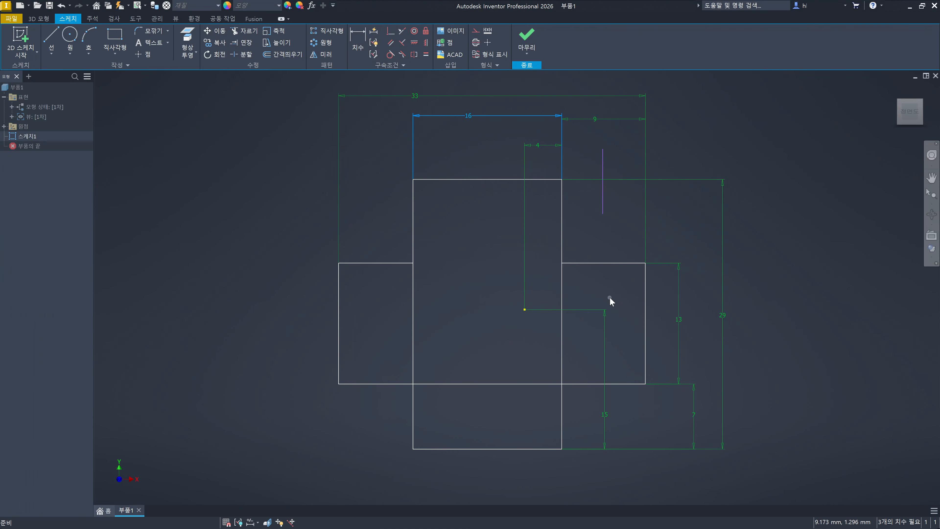
left_click(621, 240)
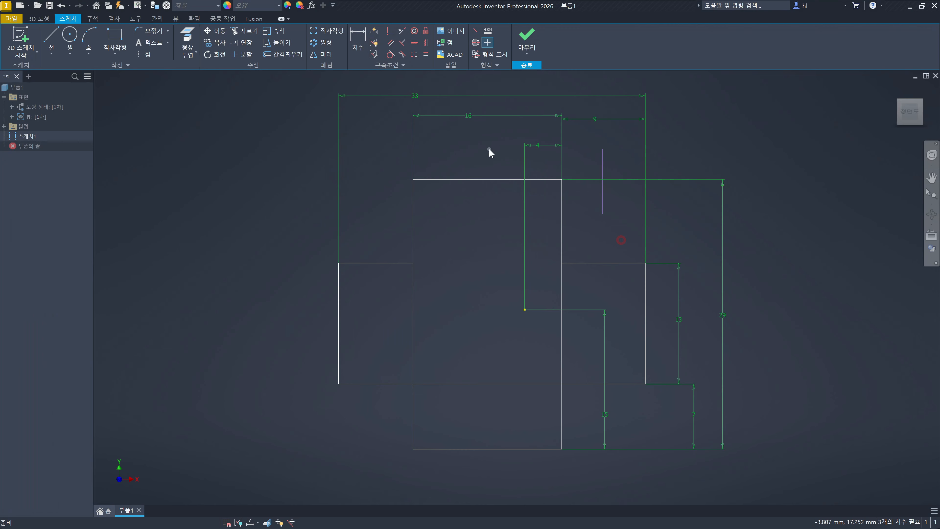
- Delete the vertical rectangle's 16 mm width dimension and the 9 mm dimension between the right sides of the two rectangles
left_click(474, 116)
key("Delete")
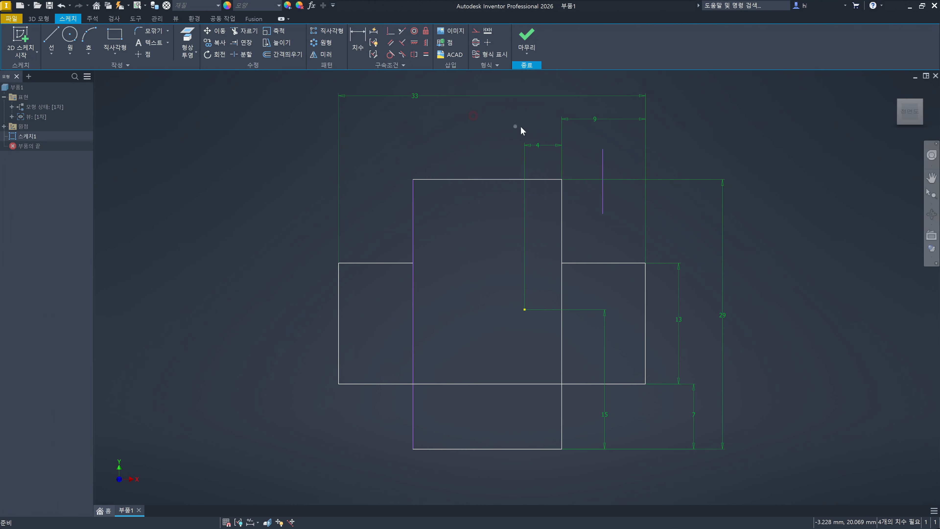
left_click(596, 119)
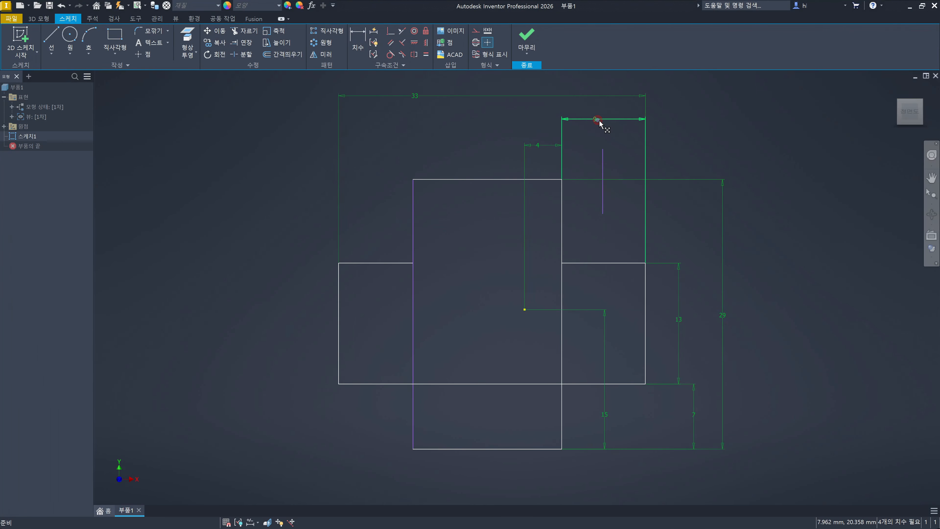
key("Delete")
left_click(585, 125)
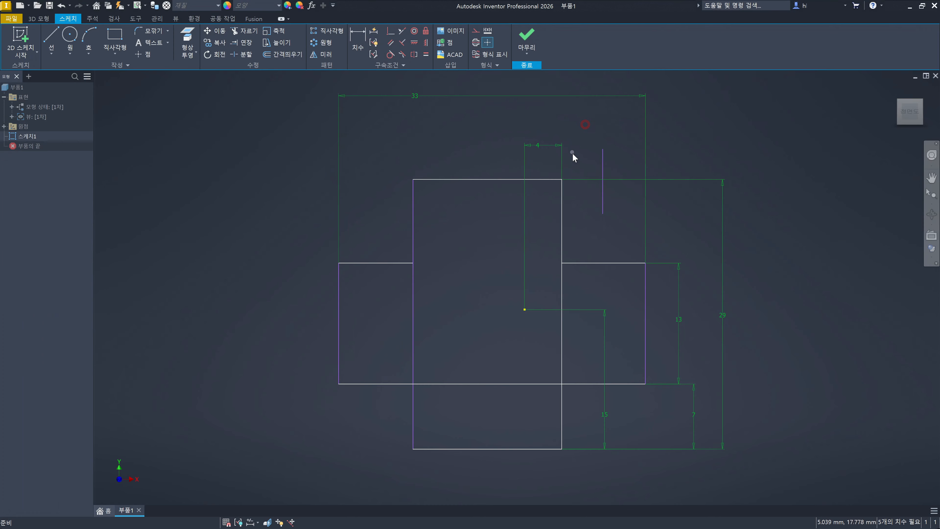
- Dimension the horizontal distance between the two rectangles' upper right corners as 9 mm and the vertical rectangle's upper edge as 16 mm
left_click(358, 41)
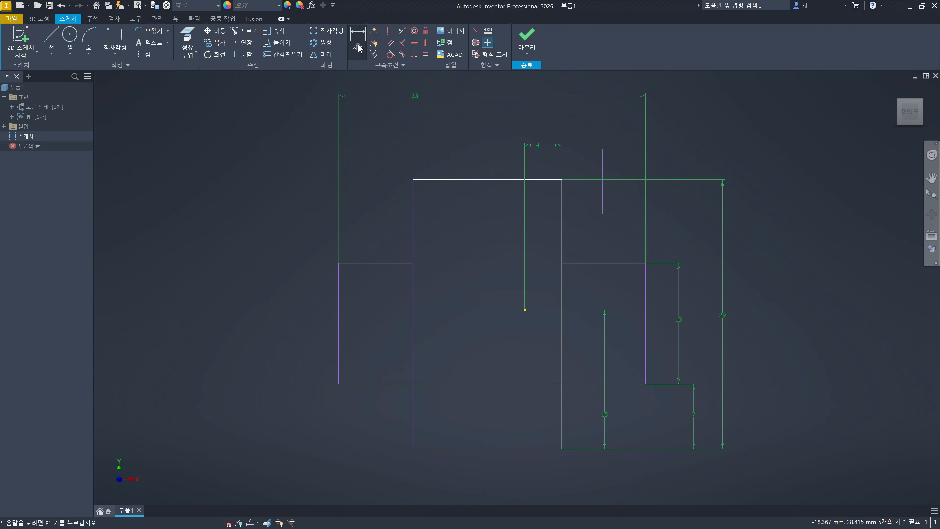
left_click(646, 263)
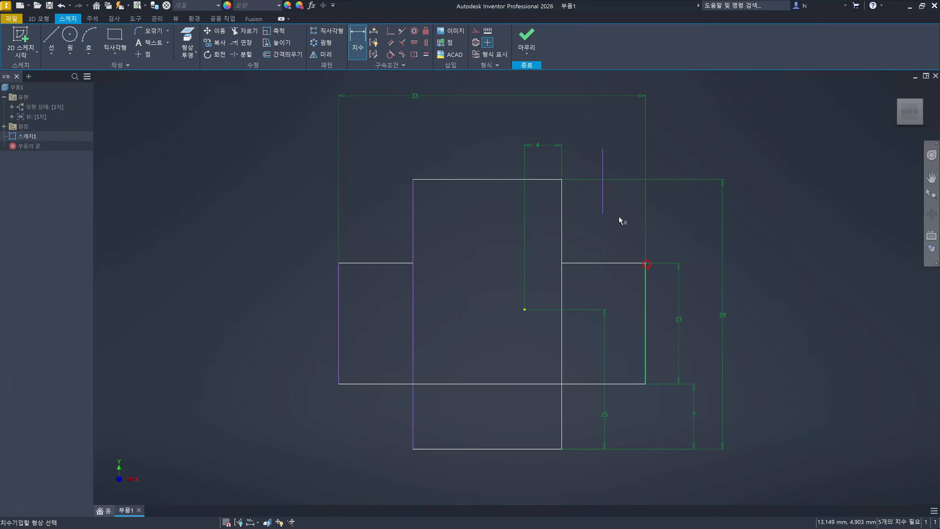
left_click(561, 179)
left_click(597, 122)
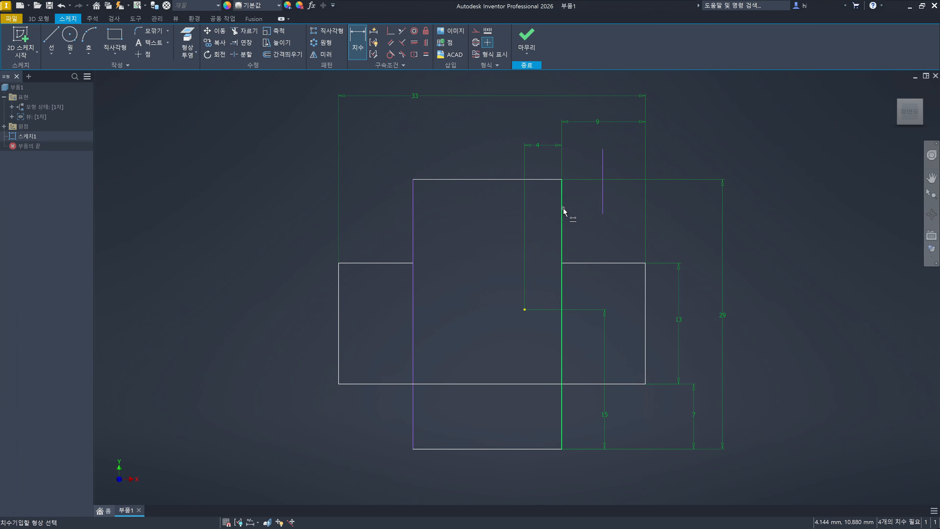
left_click(483, 183)
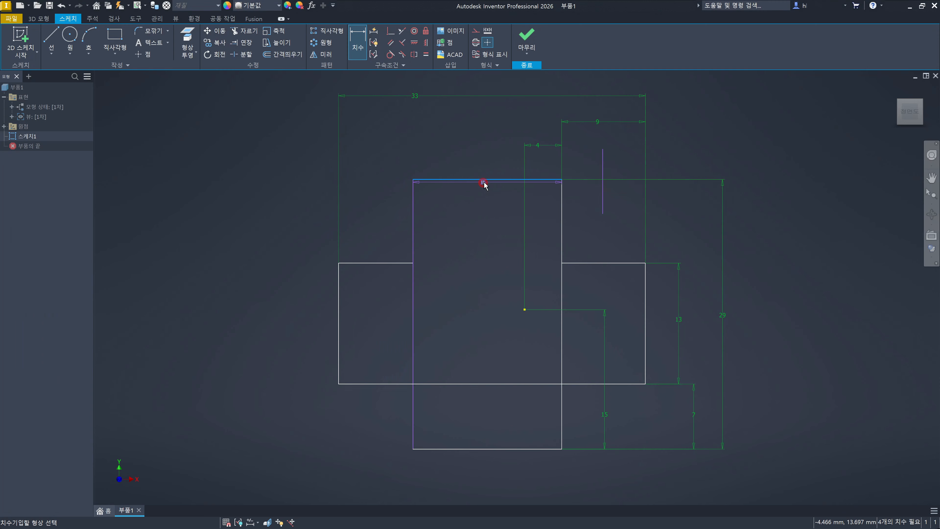
left_click(494, 125)
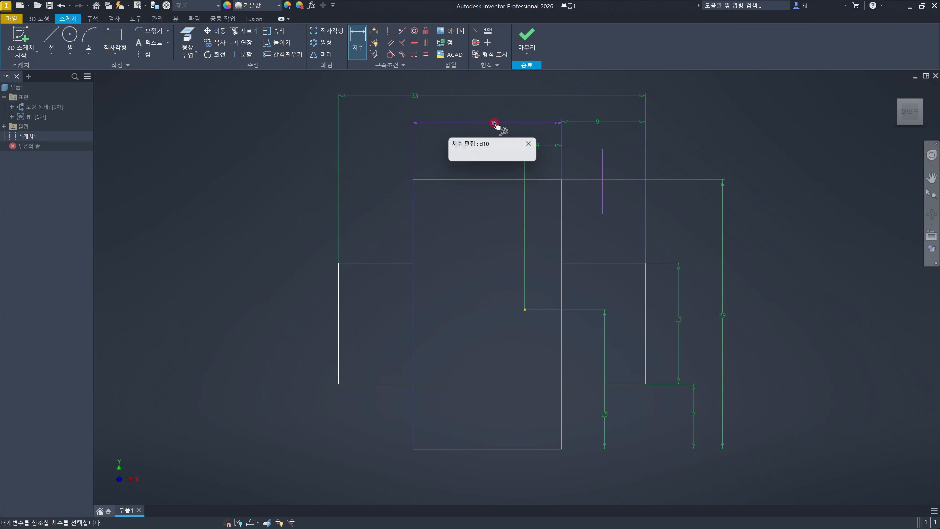
left_click(533, 157)
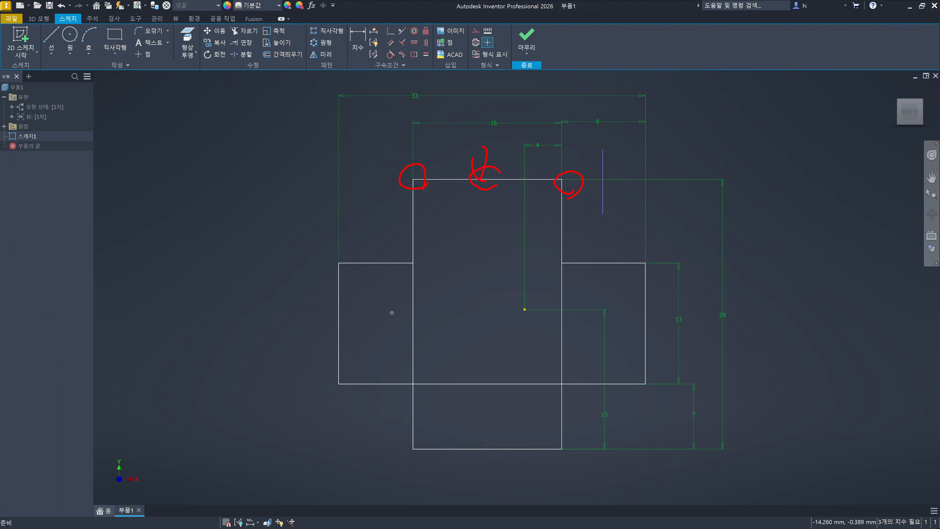
left_click_drag(488, 115, 509, 137)
left_click_drag(407, 189, 423, 193)
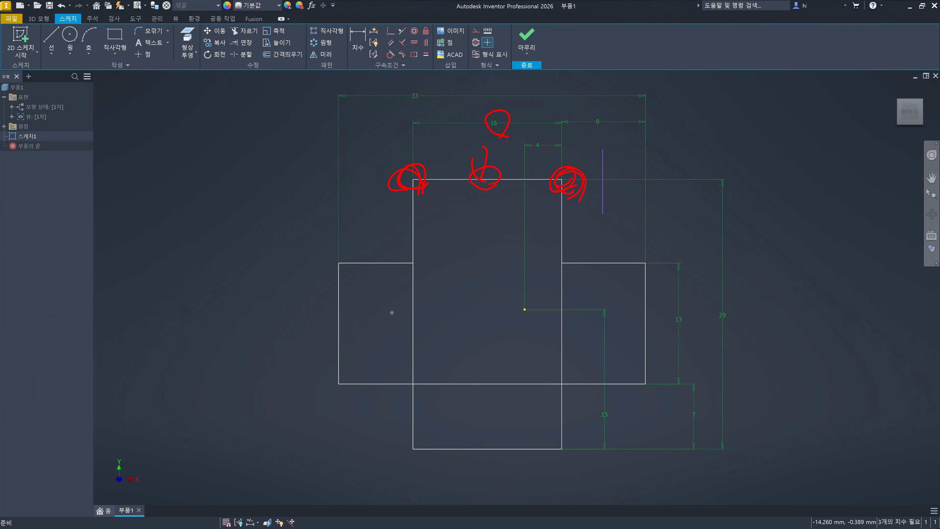
key("Escape")
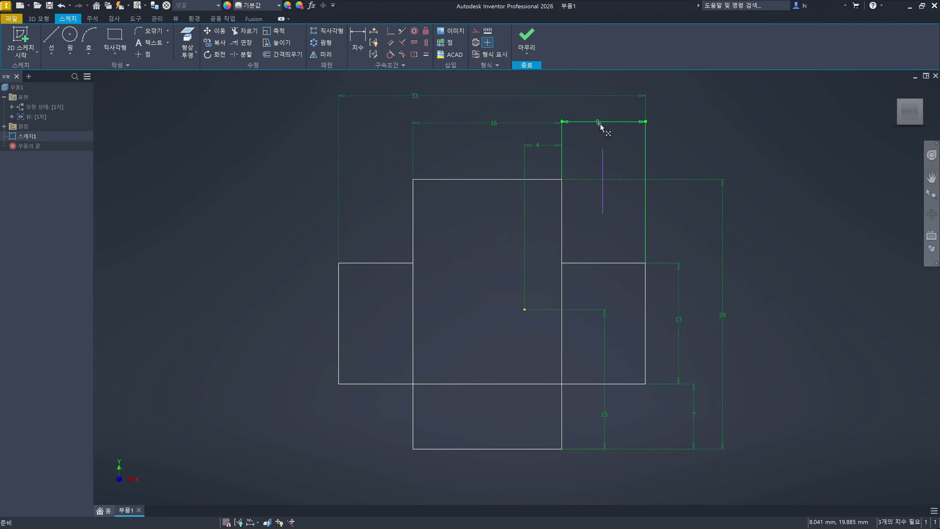
left_click(466, 230)
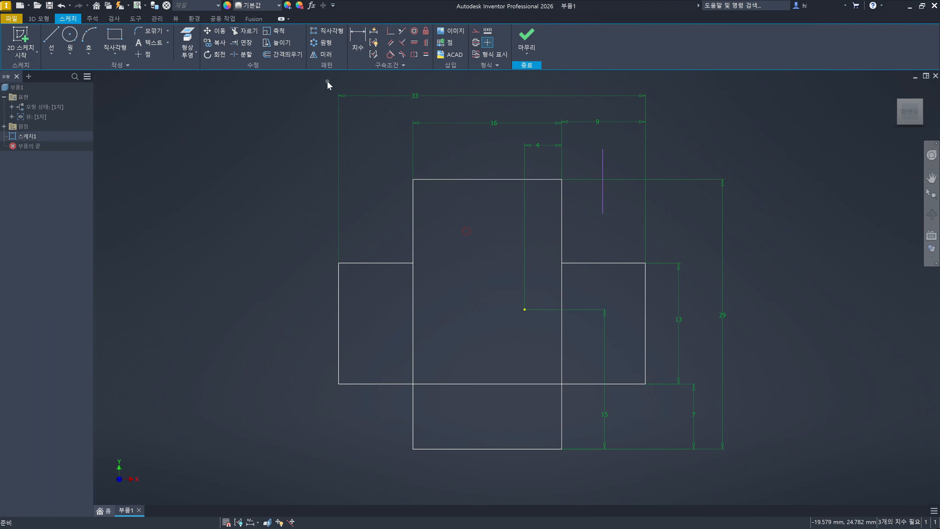
- Trim the segment of the vertical rectangle's right side that lies between the horizontal rectangle's upper and lower edges
left_click(244, 31)
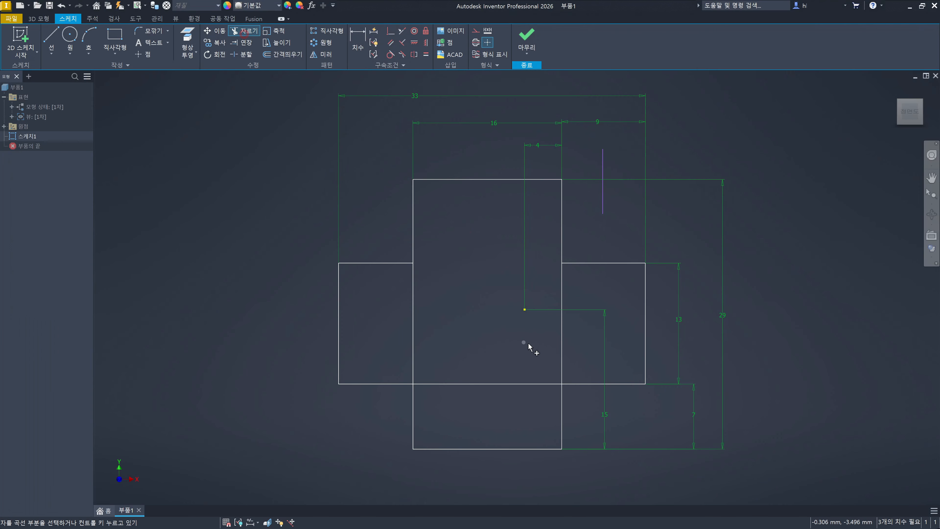
left_click(561, 350)
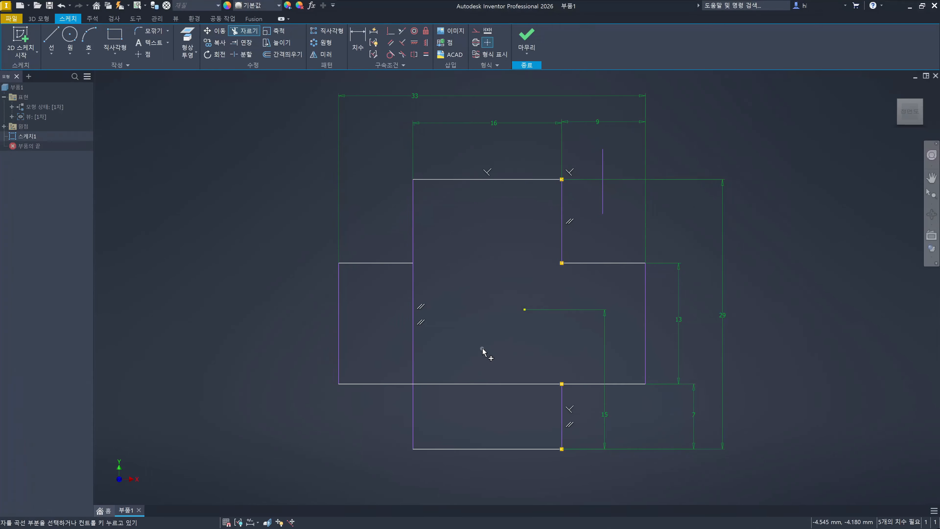
left_click(339, 291)
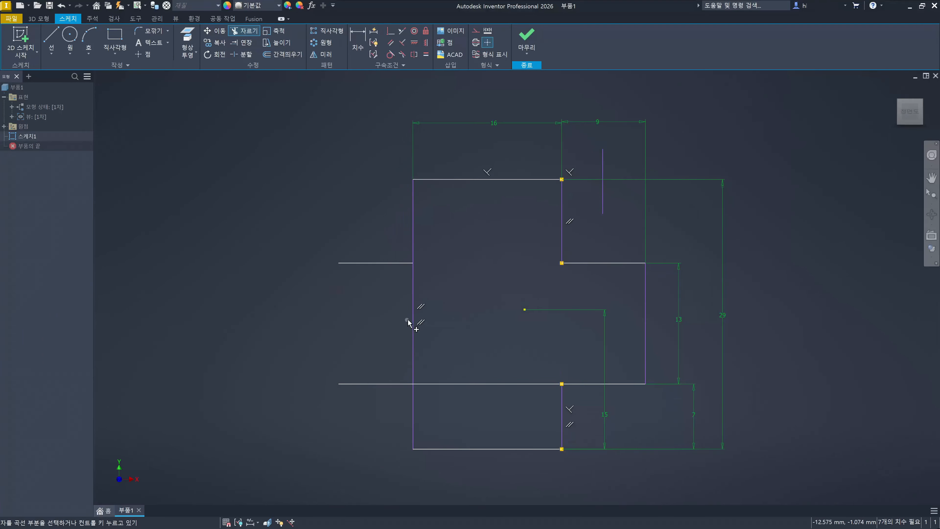
key("ctrl+z")
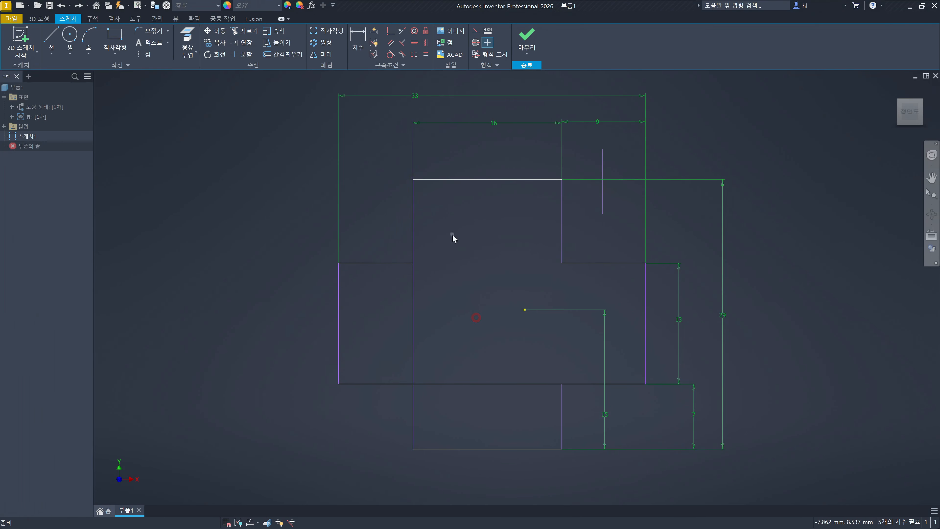
- Try to dimension the height of the horizontal rectangle's left side
left_click(359, 39)
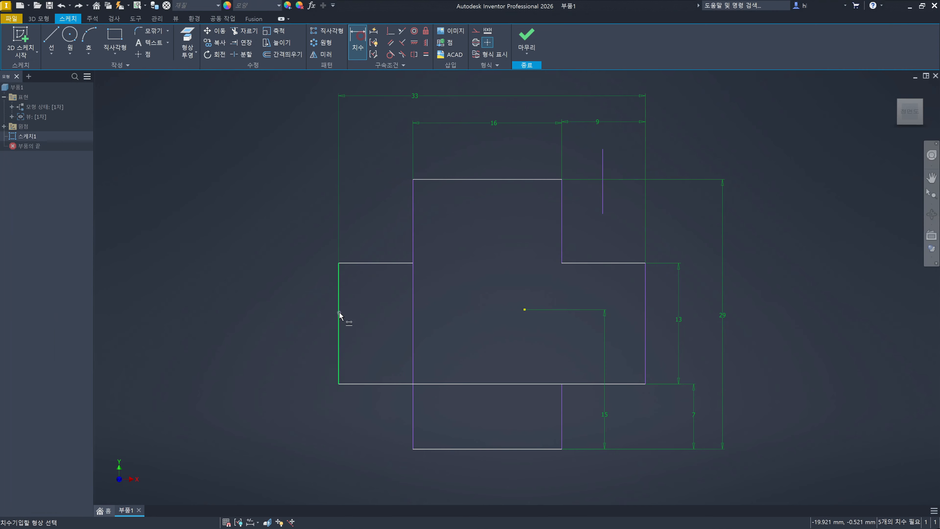
left_click(312, 306)
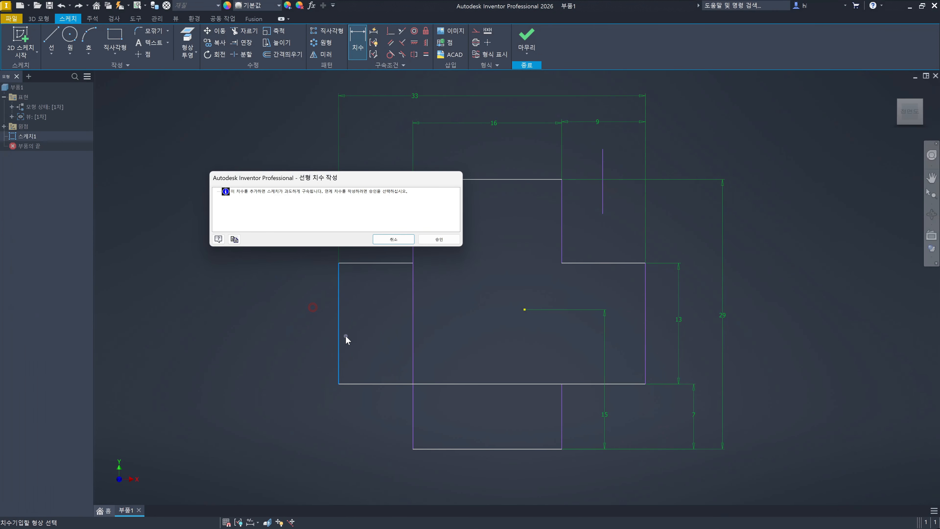
left_click(406, 243)
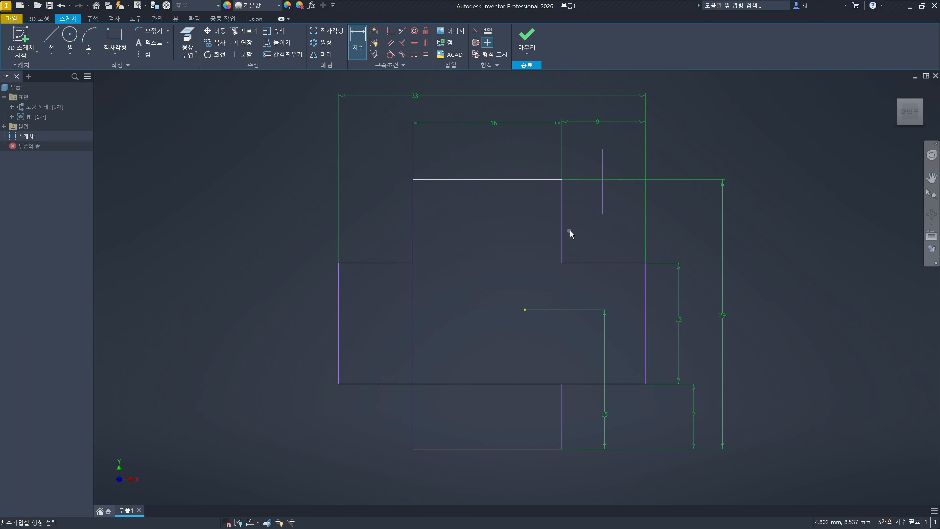
key("Escape")
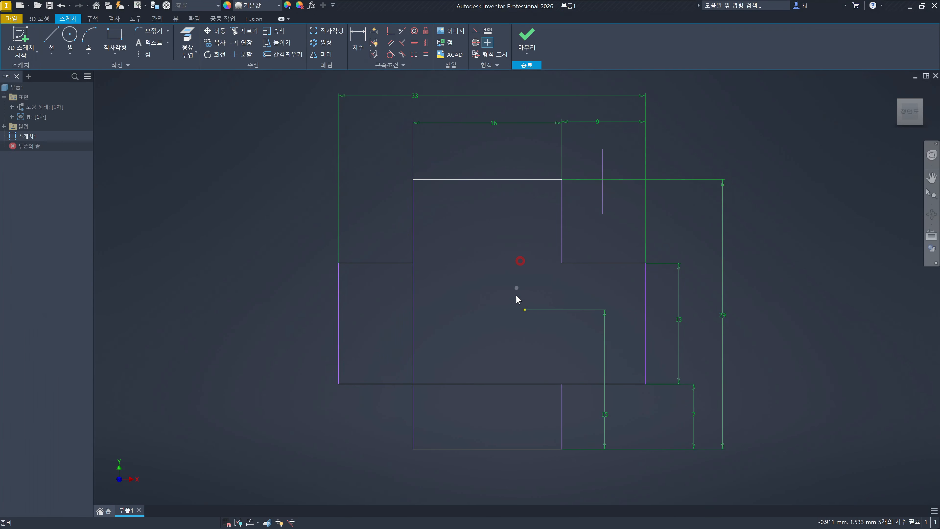
left_click(525, 312)
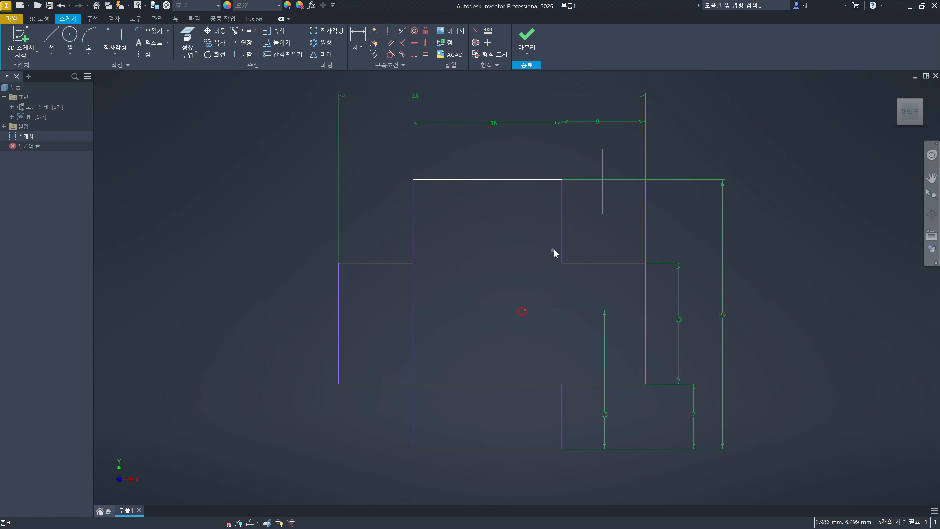
left_click(561, 244)
left_click(494, 258)
left_click(541, 289)
- Undo the edits back to the two complete crossing rectangles, before the first trim and the replacement dimensions
key("ctrl+z")
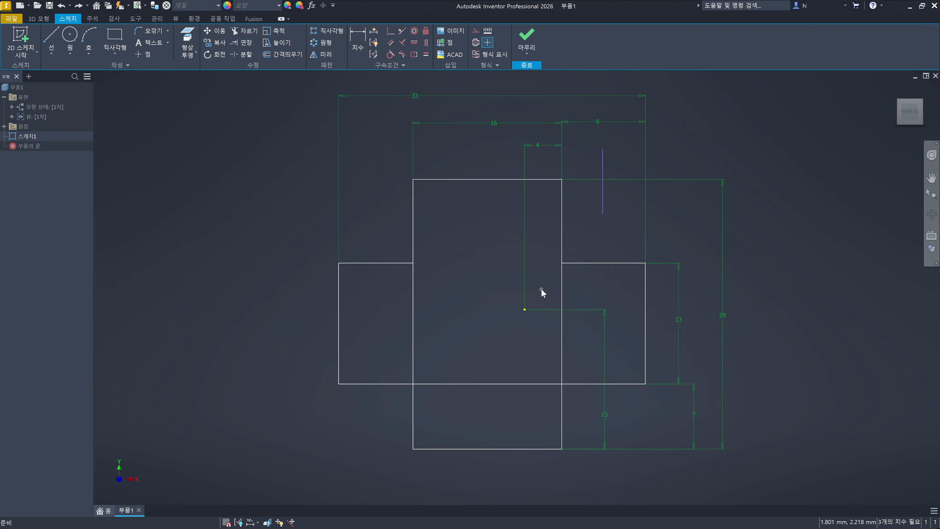
key("ctrl+z")
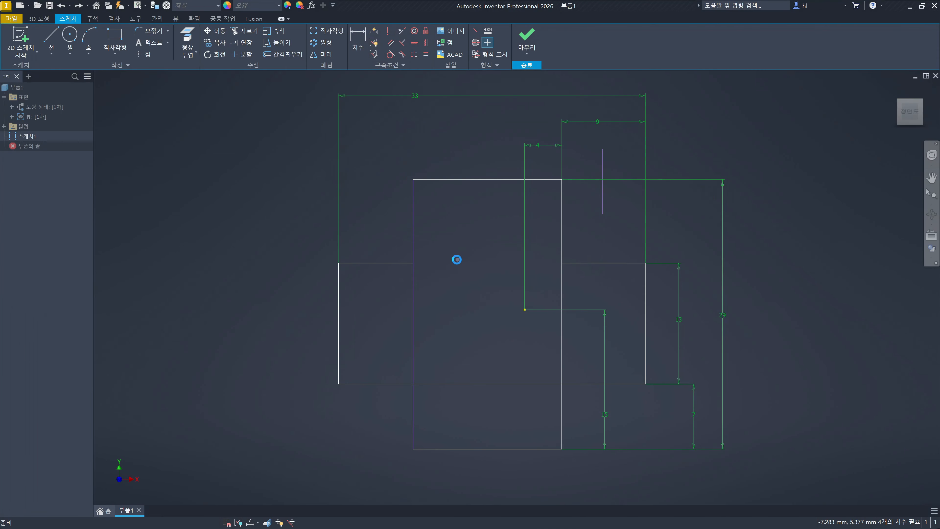
key("ctrl+z")
key("ctrl+y")
key("ctrl+y")
key("ctrl+y")
key("ctrl+y")
key("ctrl+y")
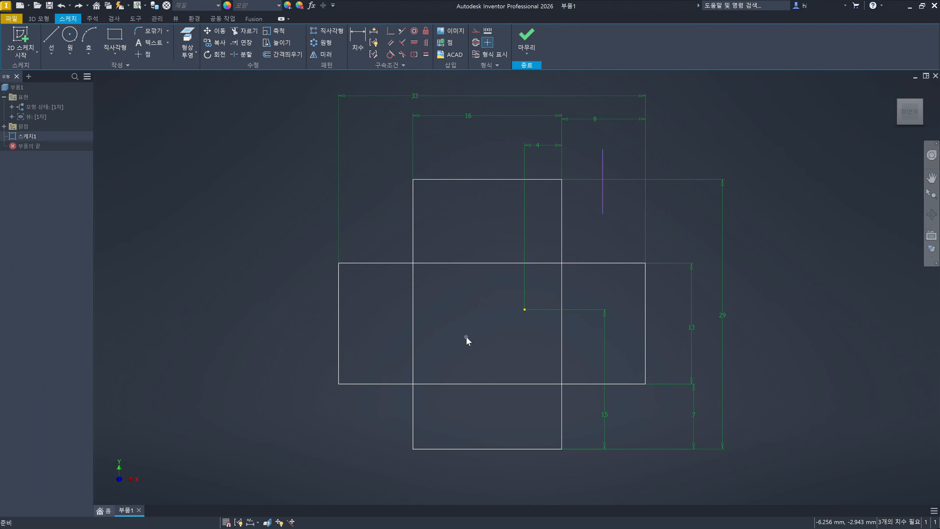
left_click(832, 302)
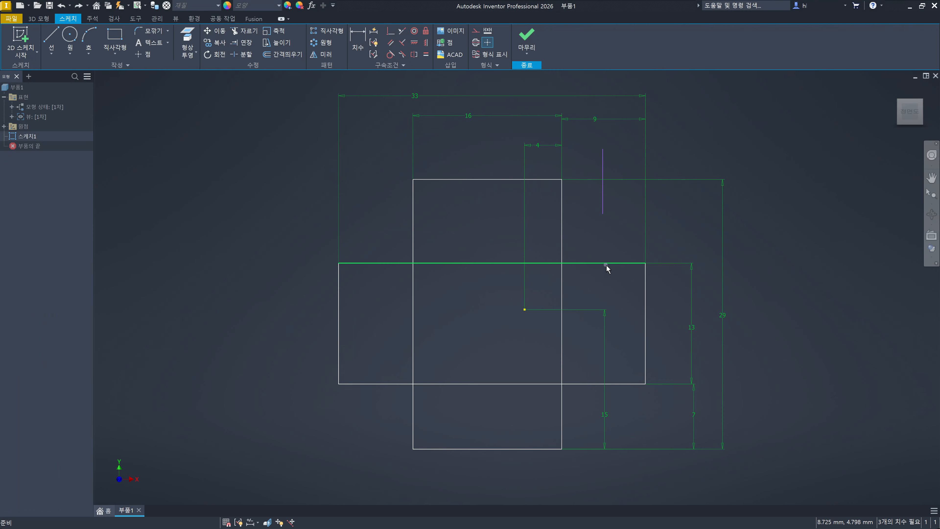
left_click(854, 263)
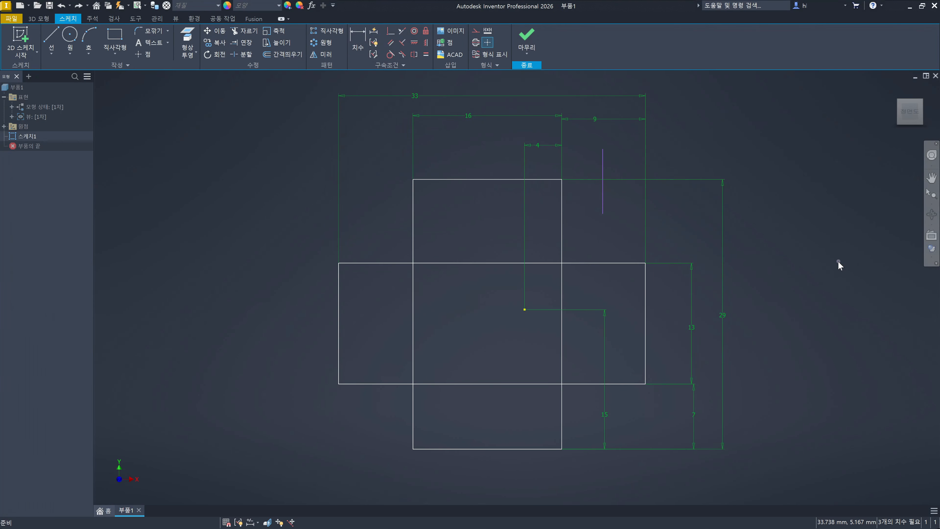
key("x")
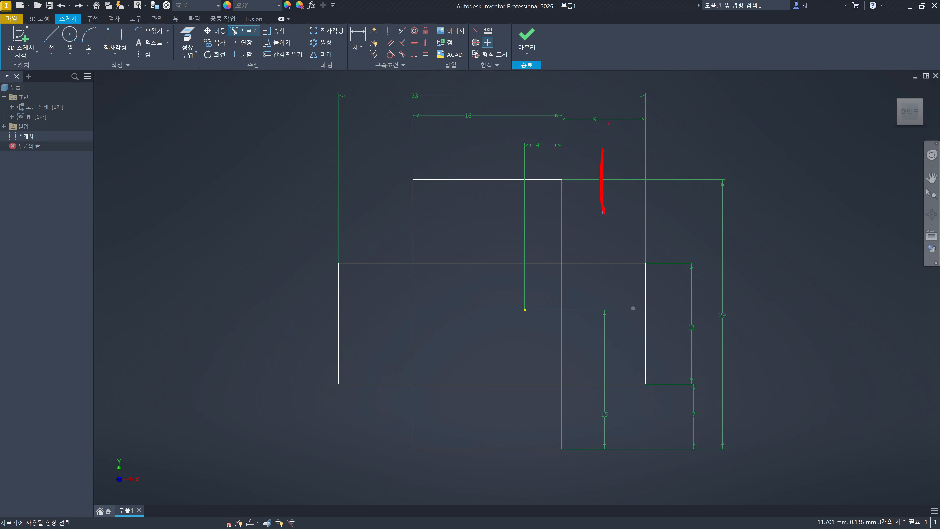
mouse_move(601, 71)
left_mouse_down()
mouse_move(591, 367)
mouse_move(603, 481)
left_mouse_up()
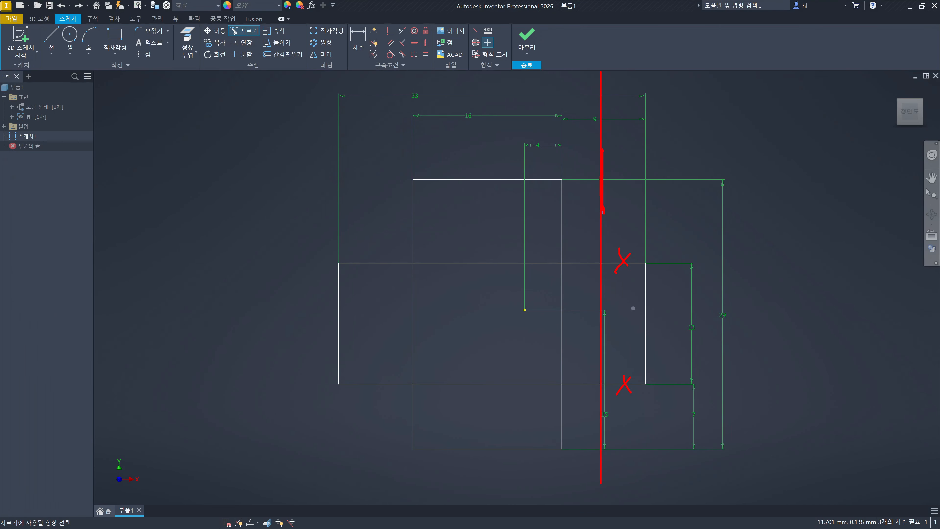
left_click_drag(626, 154, 608, 169)
key("Escape")
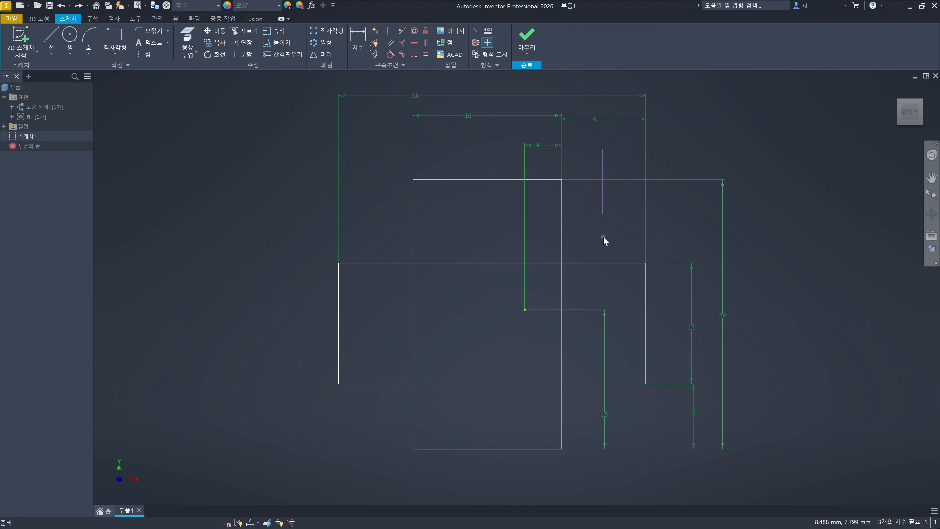
key("x")
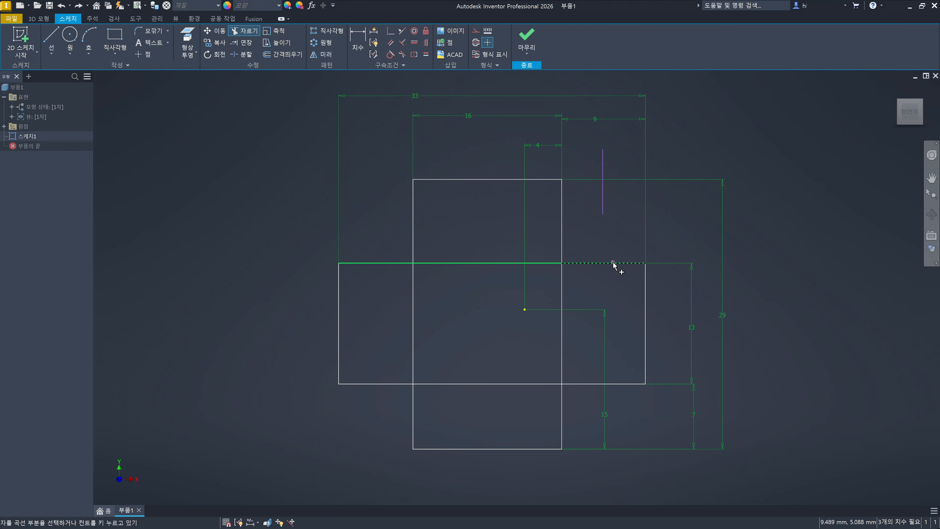
key("Escape")
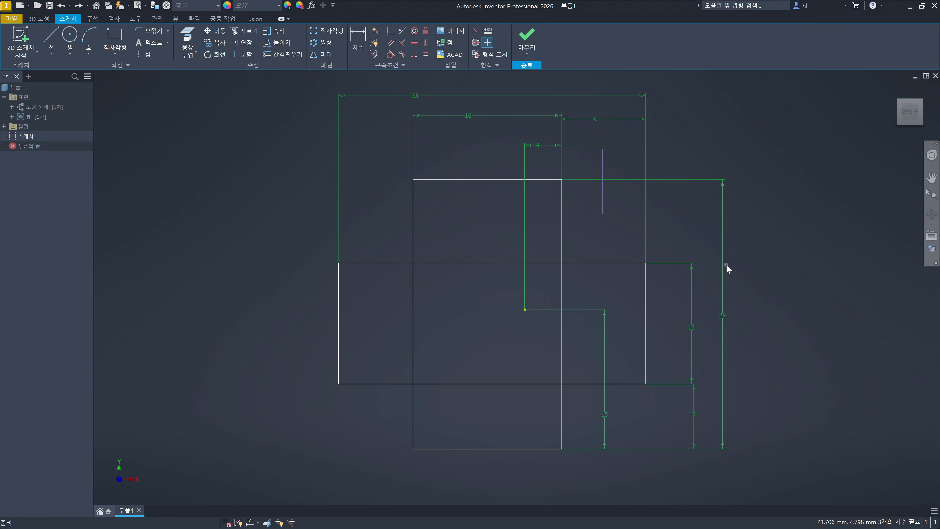
left_click(768, 281)
left_click_drag(412, 180, 412, 452, "shift")
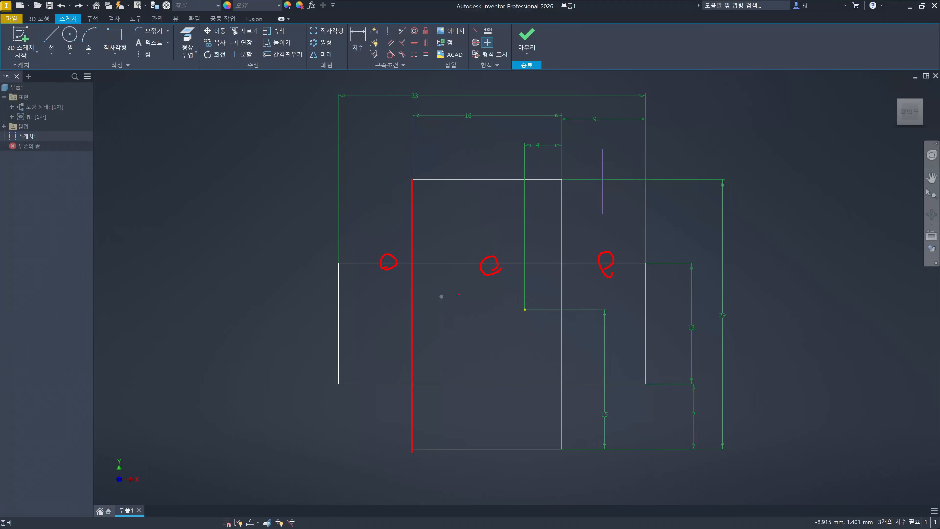
left_click_drag(417, 262, 643, 262, "shift")
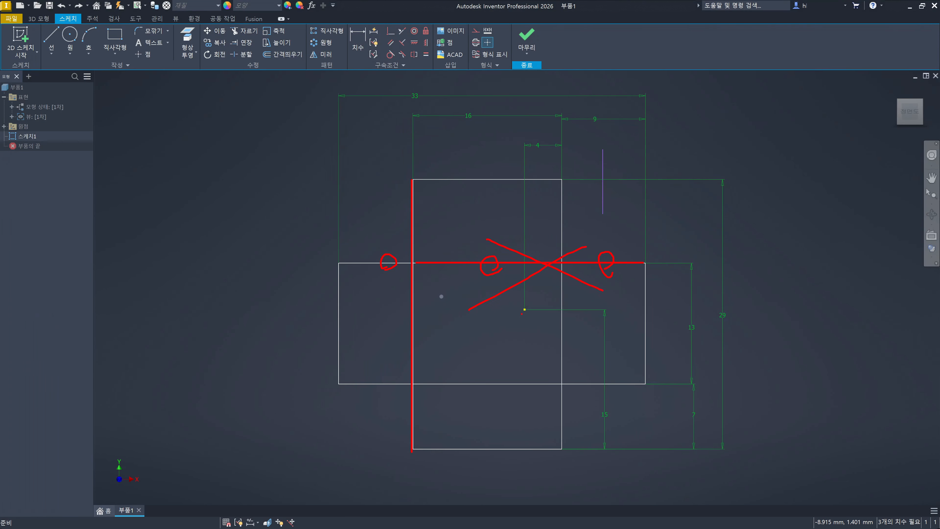
key("Escape")
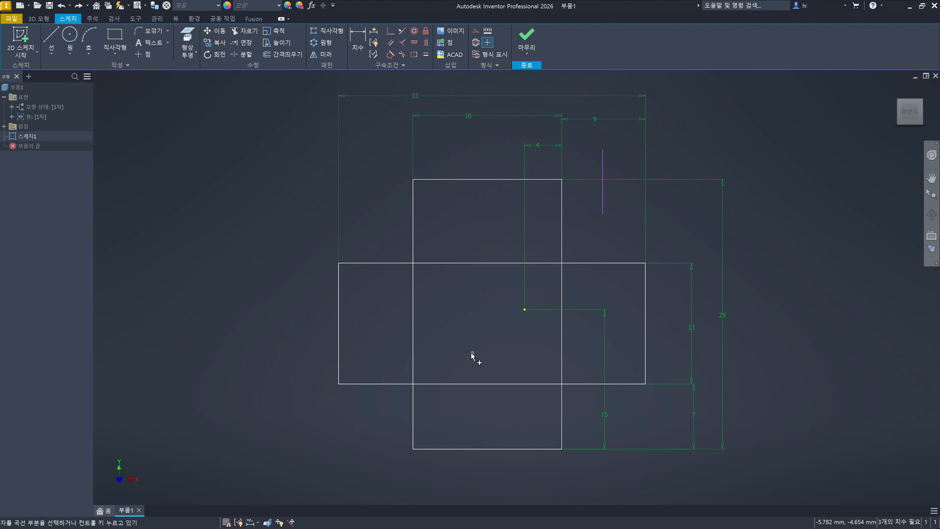
- Trim the horizontal rectangle's upper edge piece by piece, from the vertical rectangle's left side to the edge's right end
key("x")
left_click(483, 263)
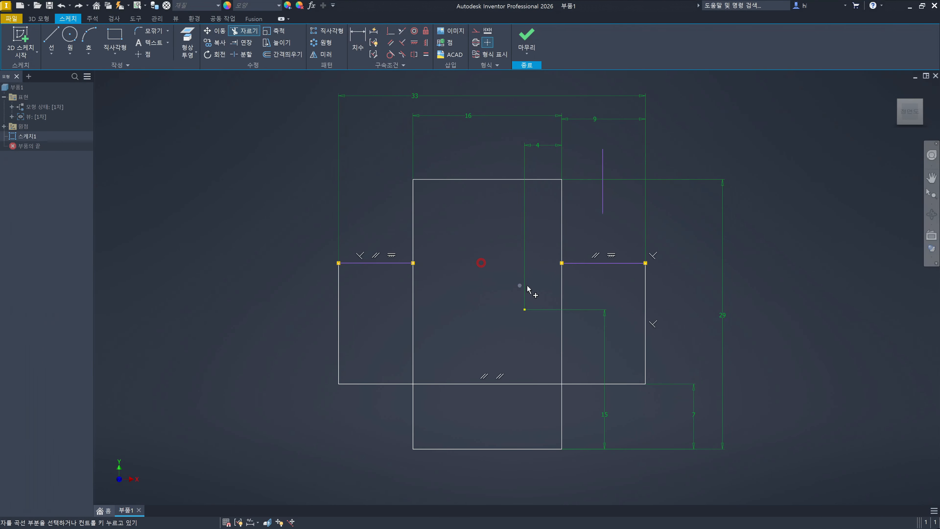
left_click(589, 264)
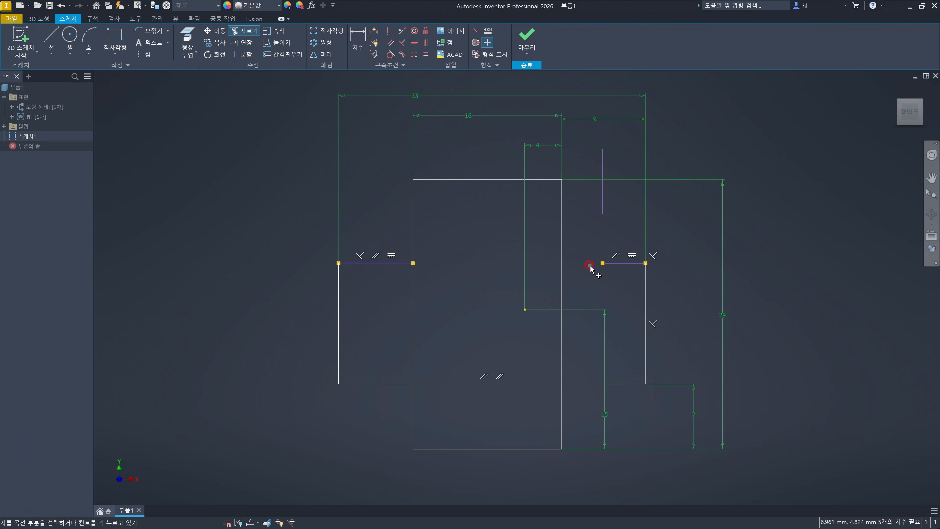
left_click(624, 265)
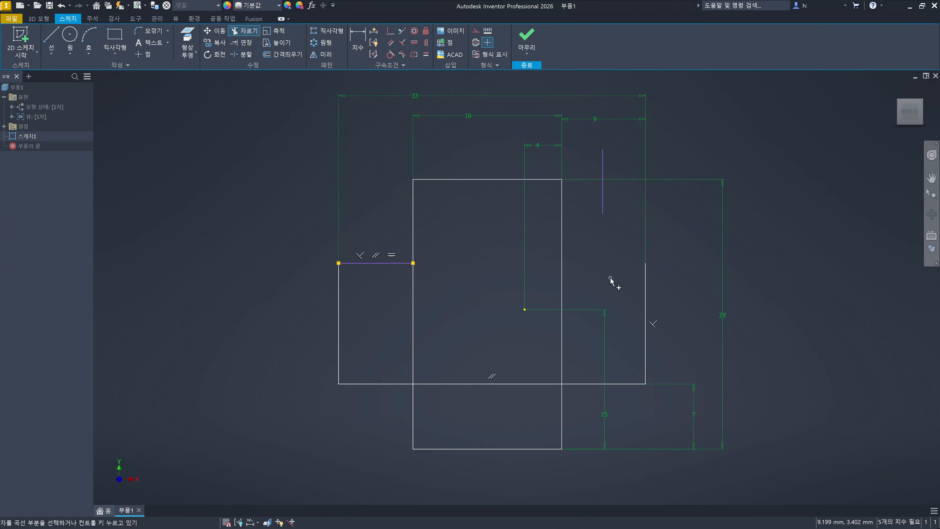
- Undo the three trims on the horizontal rectangle's upper edge
key("ctrl+z")
key("ctrl+z")
key("ctrl+z")
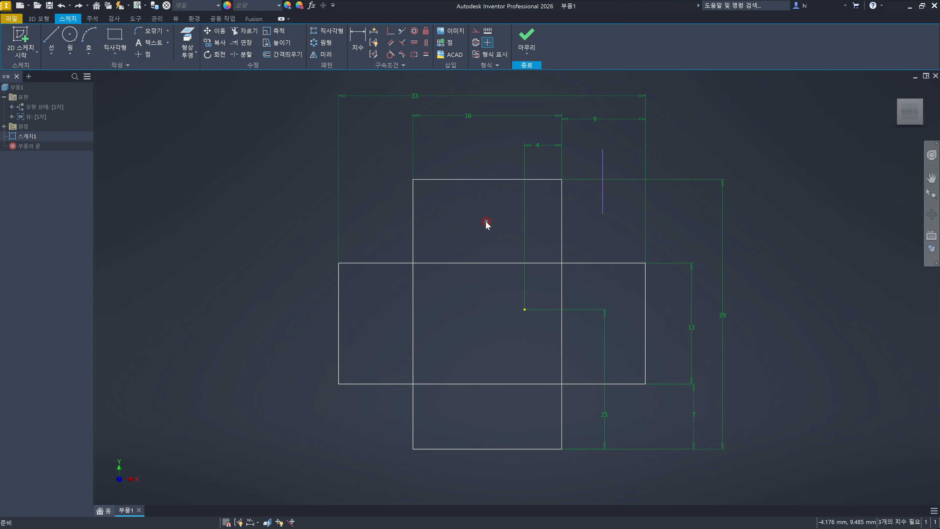
key("x")
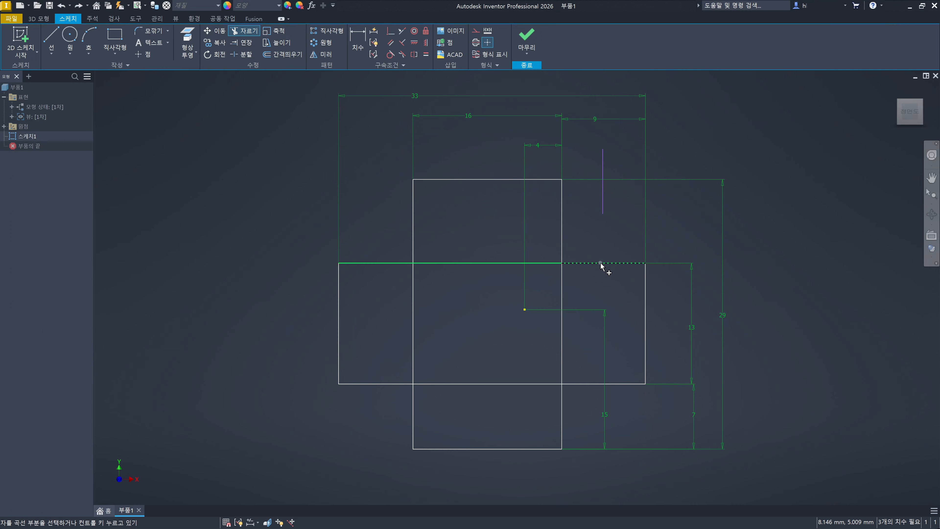
key("Escape")
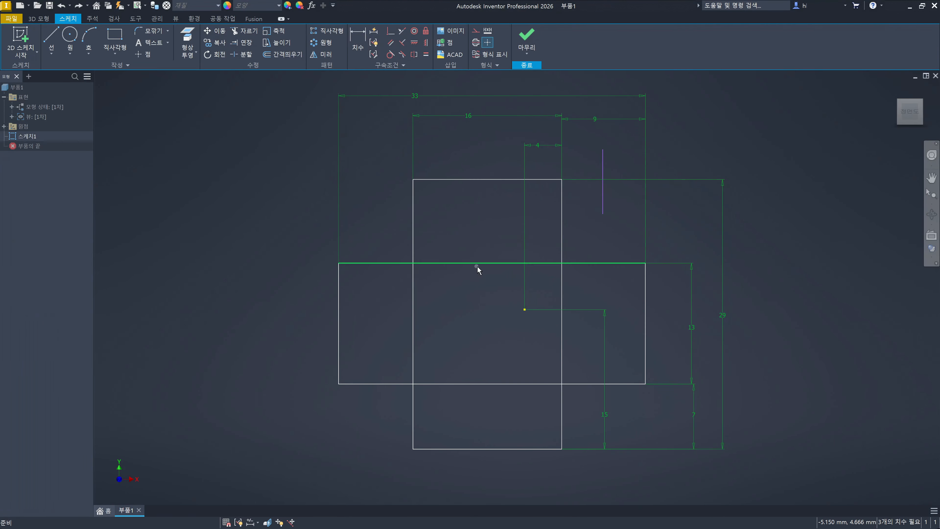
left_click(413, 240)
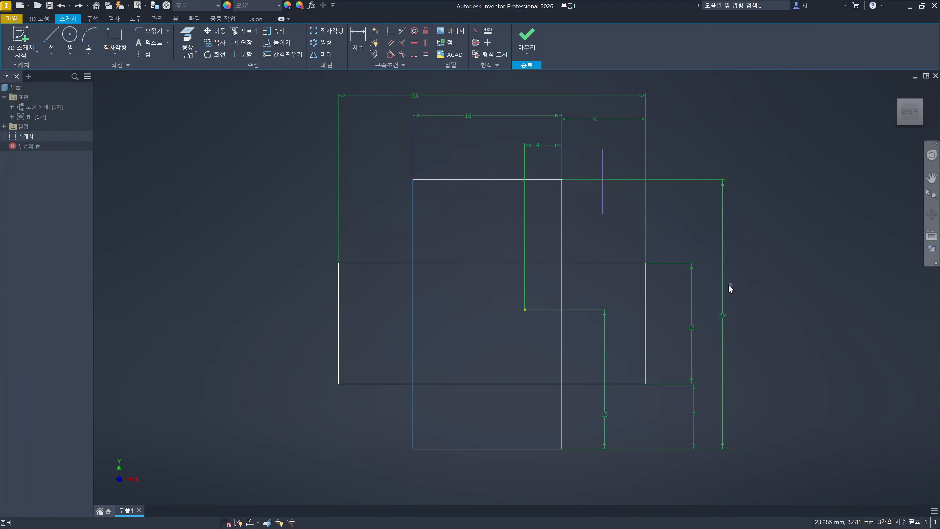
left_click(714, 293)
- Trim the horizontal rectangle's upper edge between the vertical rectangle's sides and delete the remaining segment on the right
key("x")
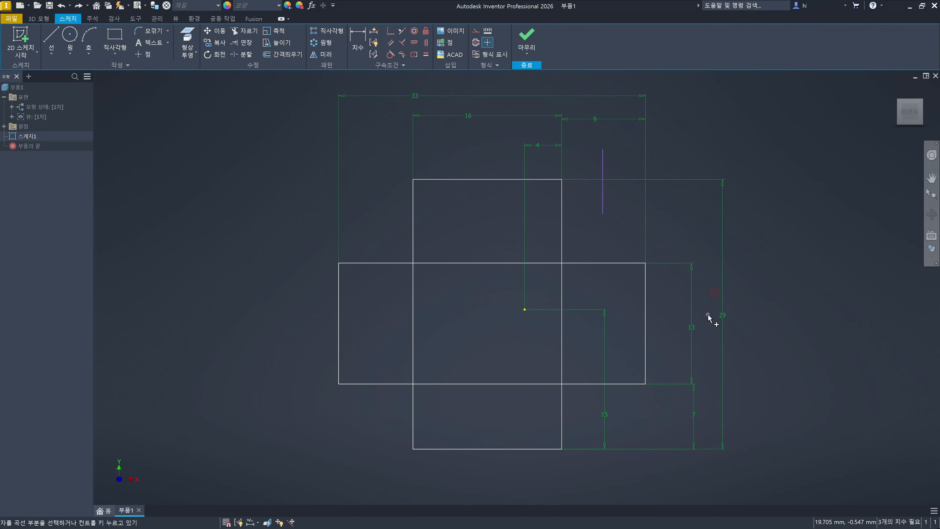
left_click(474, 263)
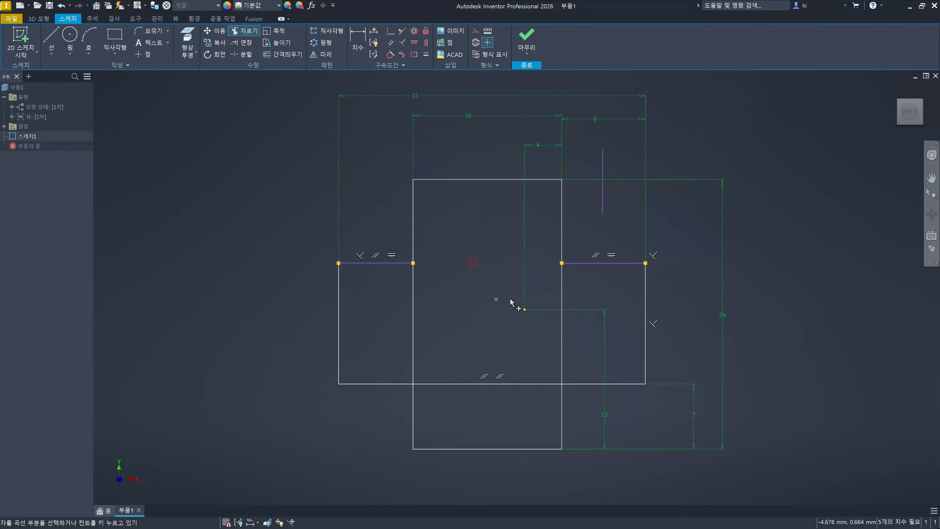
key("Escape")
left_click(611, 263)
key("Delete")
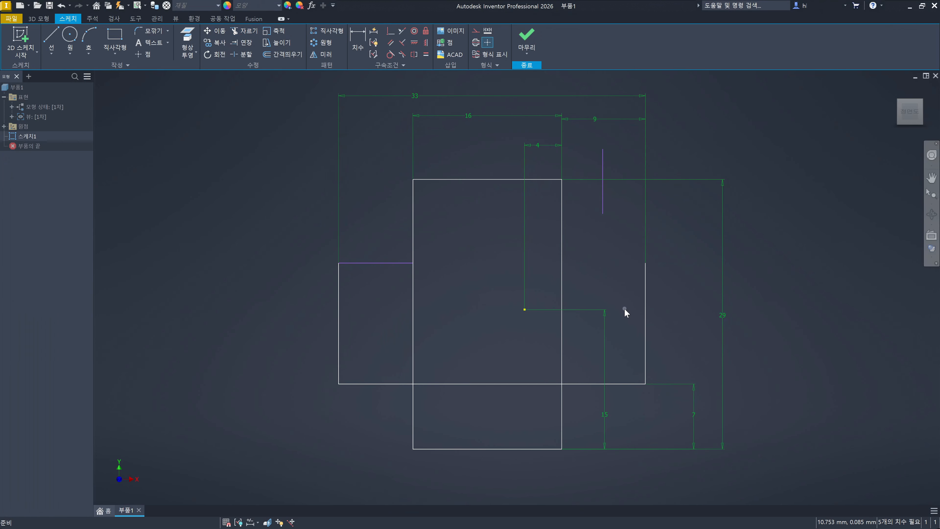
- Undo the segment deletion and the middle trim on the horizontal rectangle's upper edge
key("ctrl+z")
key("ctrl+z")
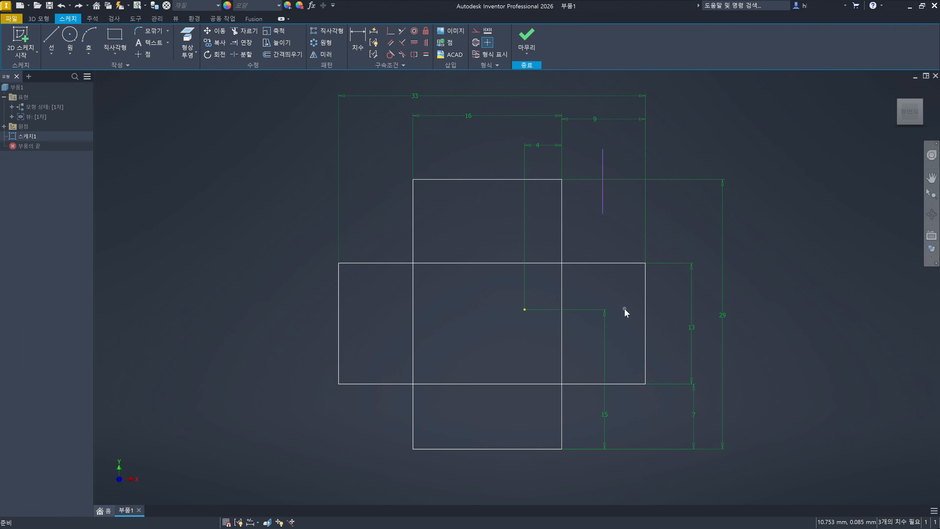
left_click(489, 299)
left_click(414, 235)
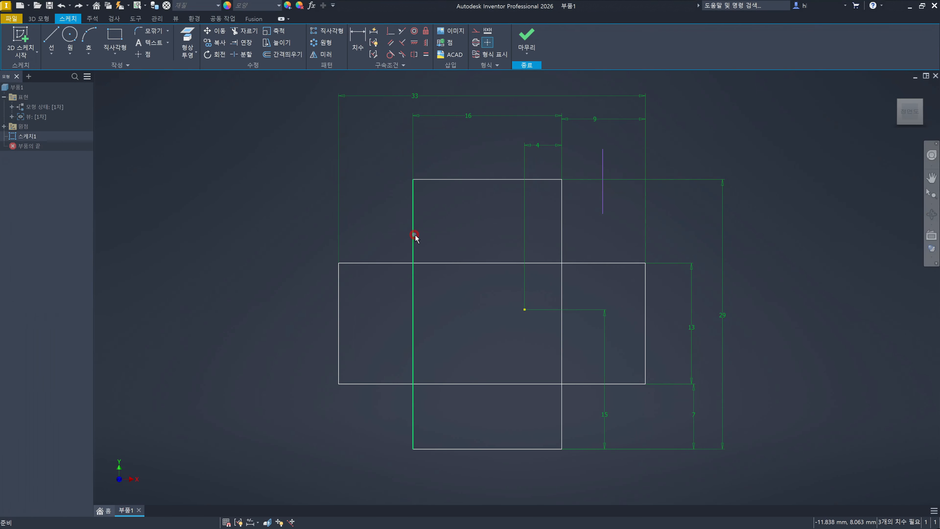
left_click(454, 239)
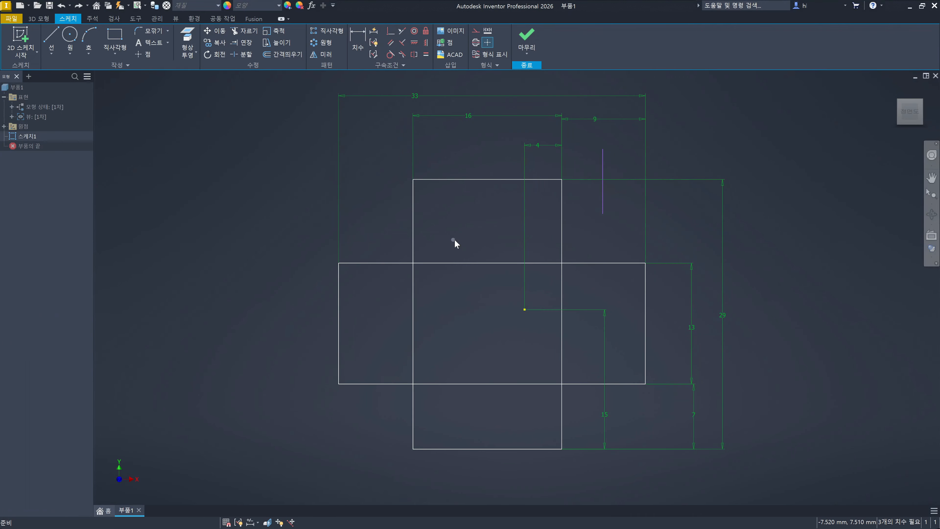
left_click(414, 226)
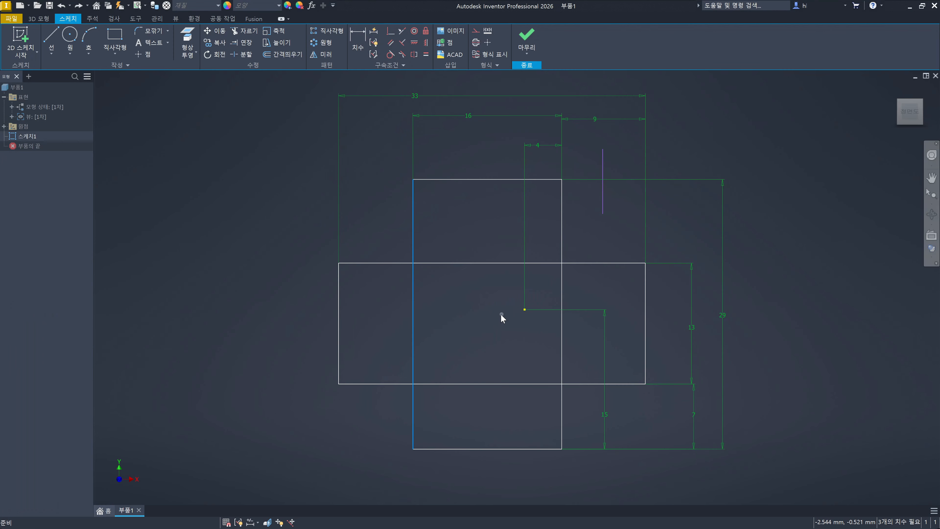
key("Escape")
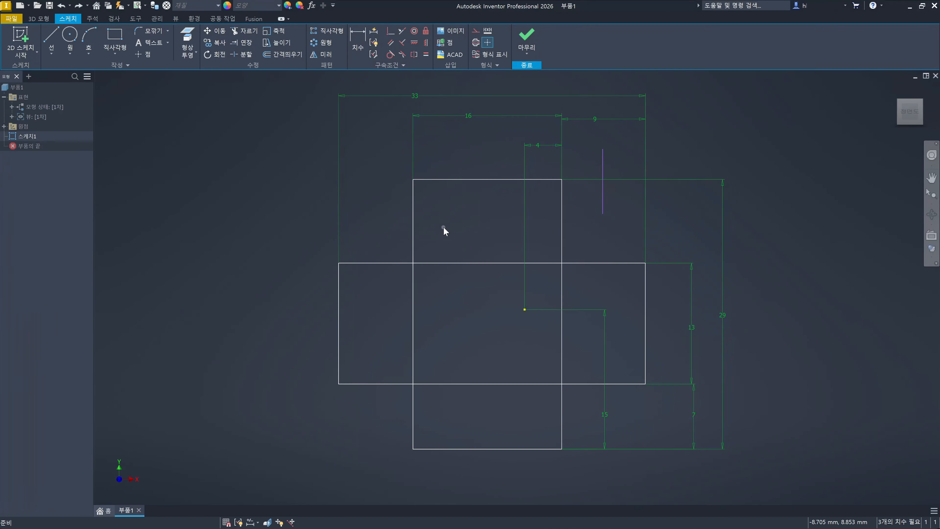
key("x")
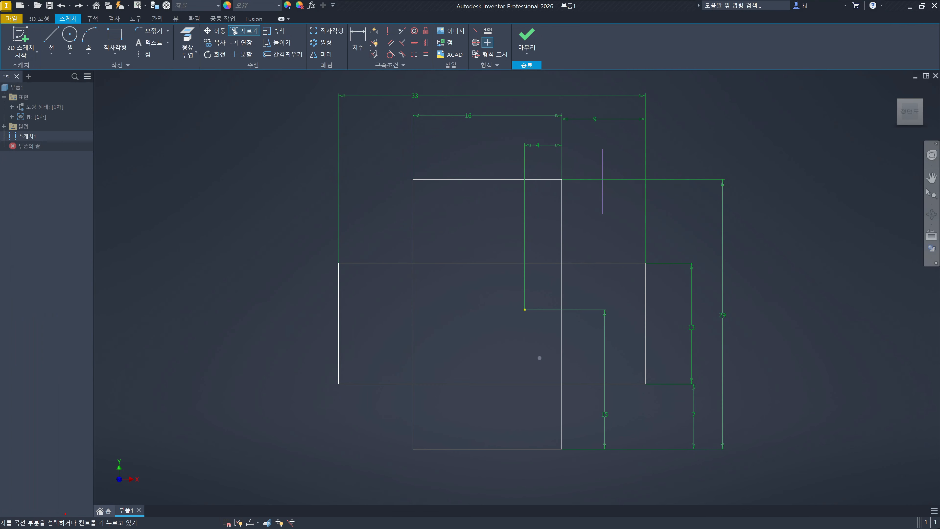
left_click_drag(65, 516, 118, 476)
left_click_drag(67, 514, 82, 520)
left_click_drag(96, 514, 125, 492)
key("Escape")
key("Escape")
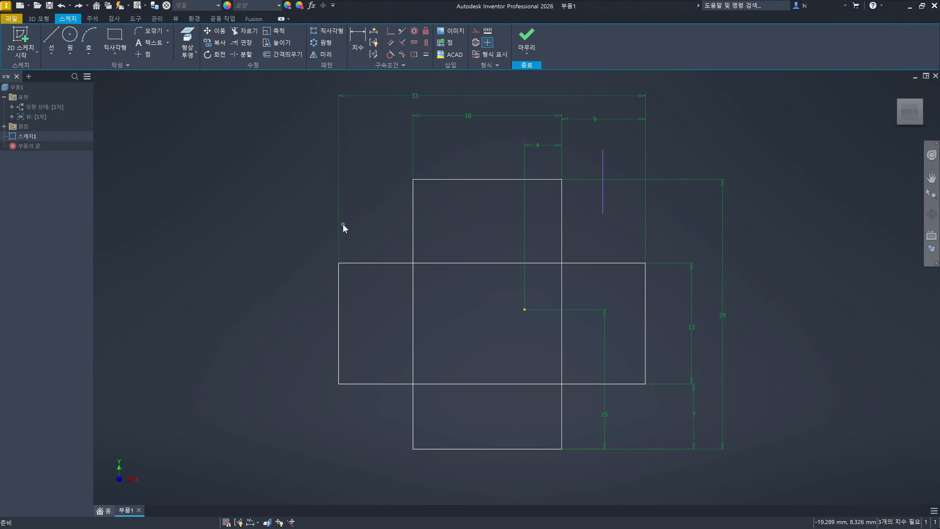
- Trim the horizontal rectangle's upper edge to the right of the vertical rectangle's left side, using only that side as cutting boundary, and undo the trim
left_click(371, 192)
key("x")
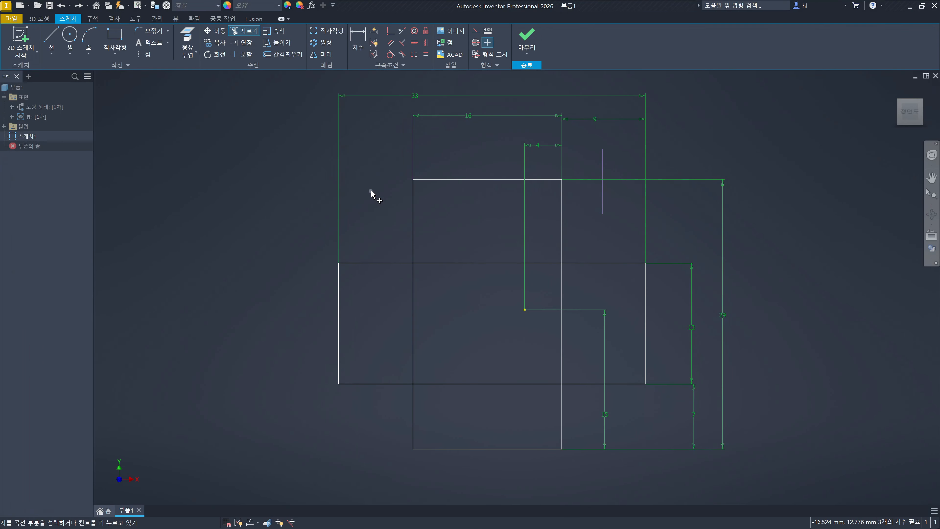
key("ctrl")
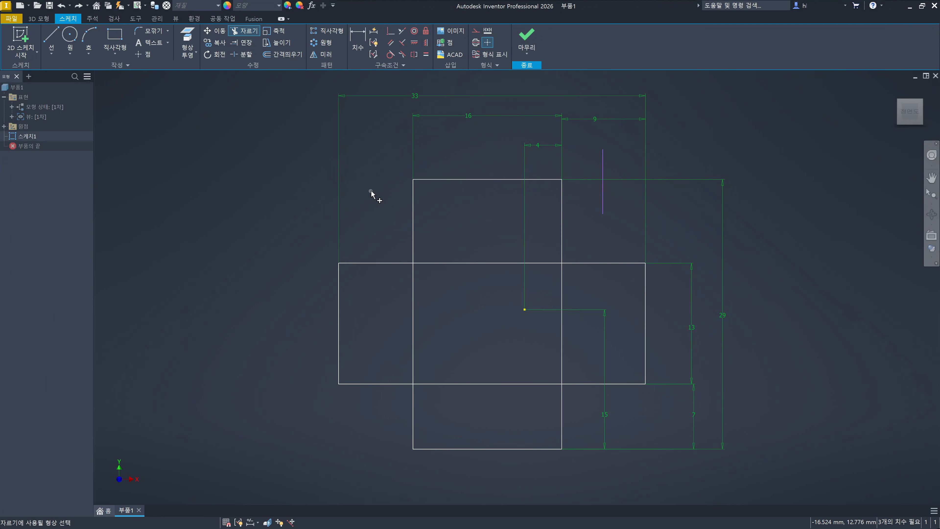
left_click(415, 237, "ctrl")
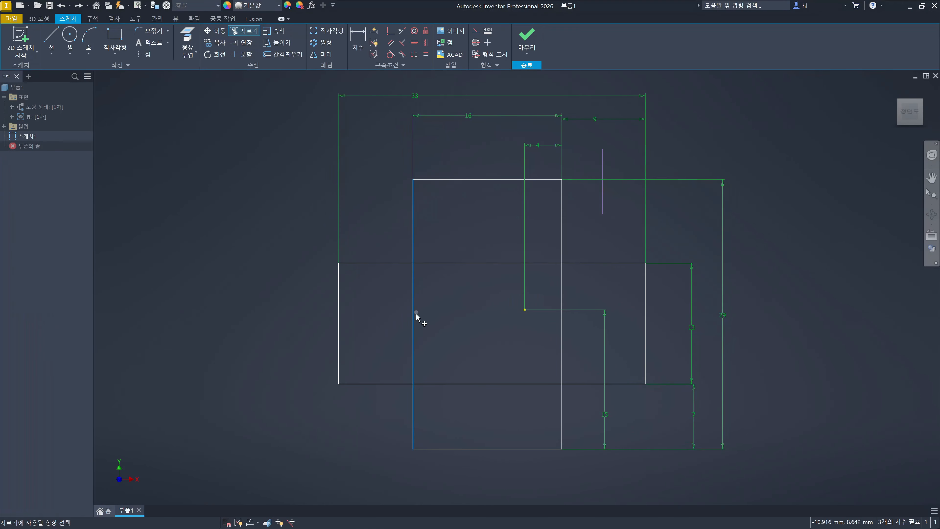
left_click(467, 232)
right_click(464, 227)
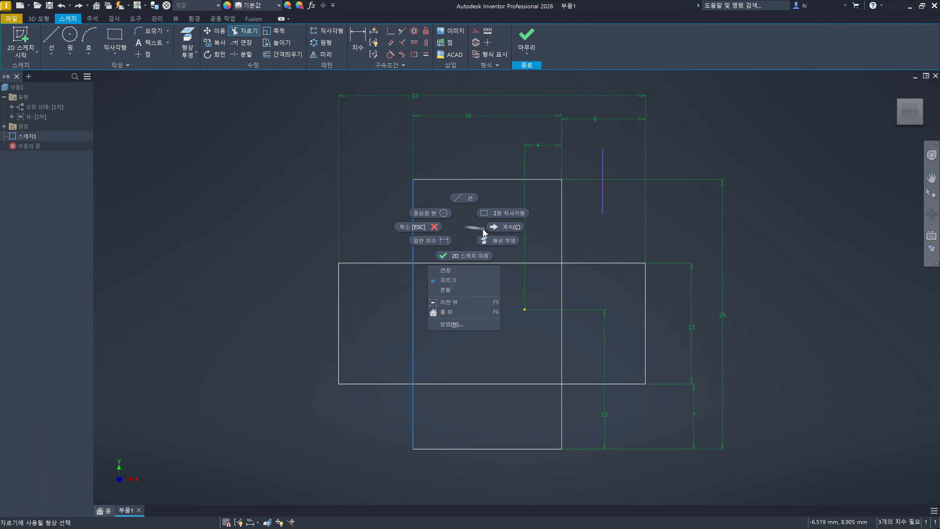
left_click(502, 228)
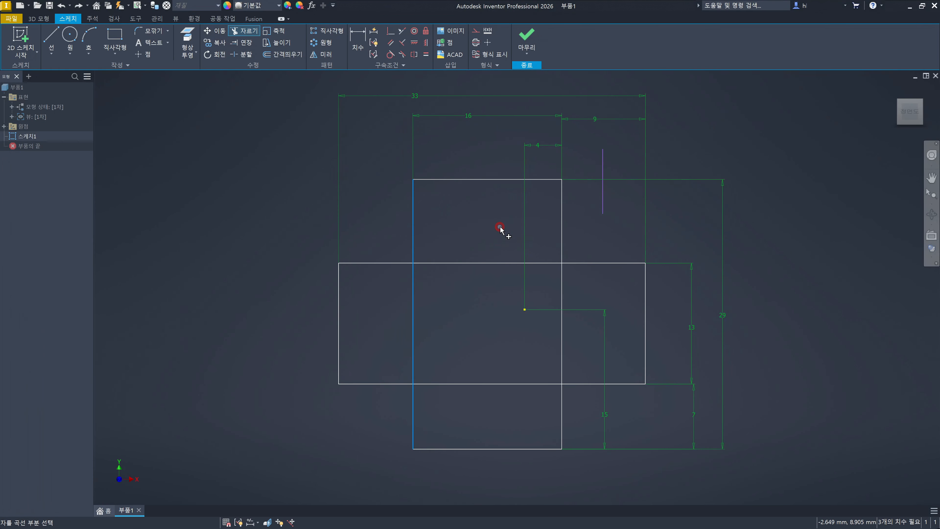
left_click(492, 264)
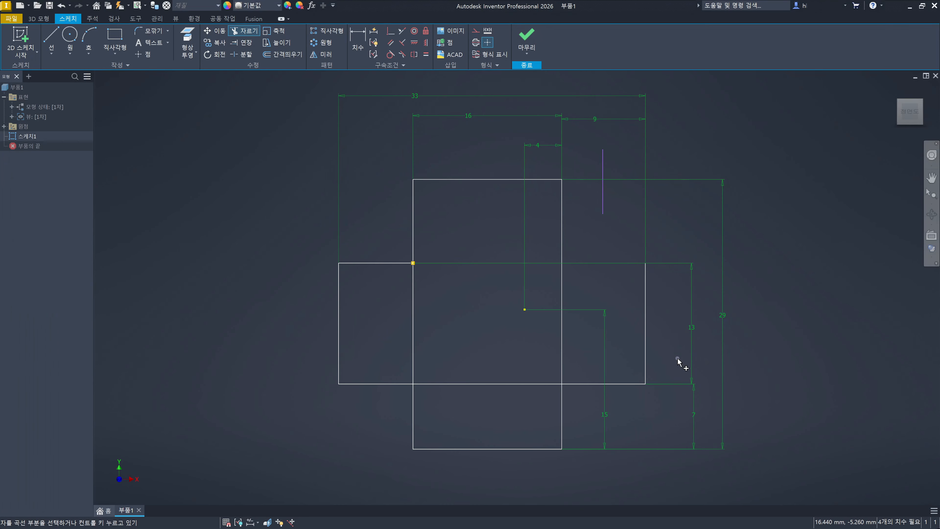
key("ctrl+z")
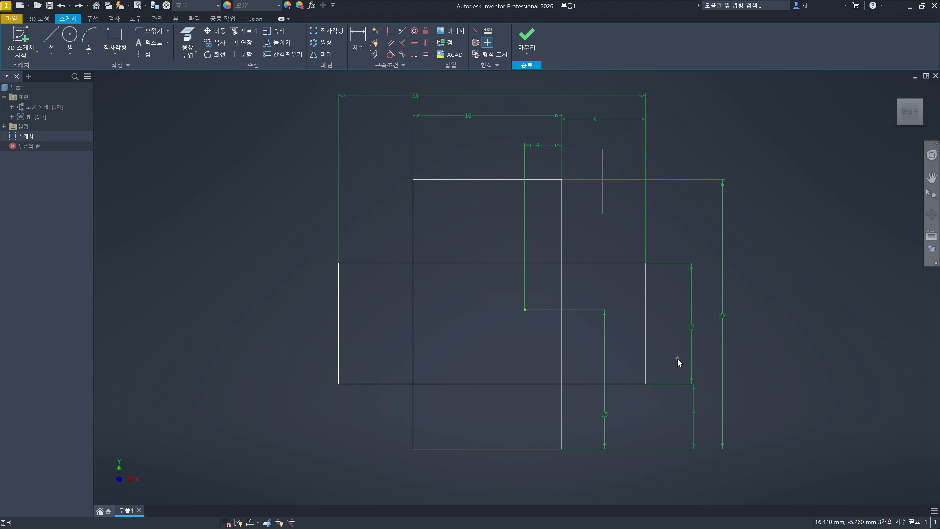
- Trim the right segment of the horizontal rectangle's upper edge, followed by the middle segment between the vertical rectangle's sides
key("x")
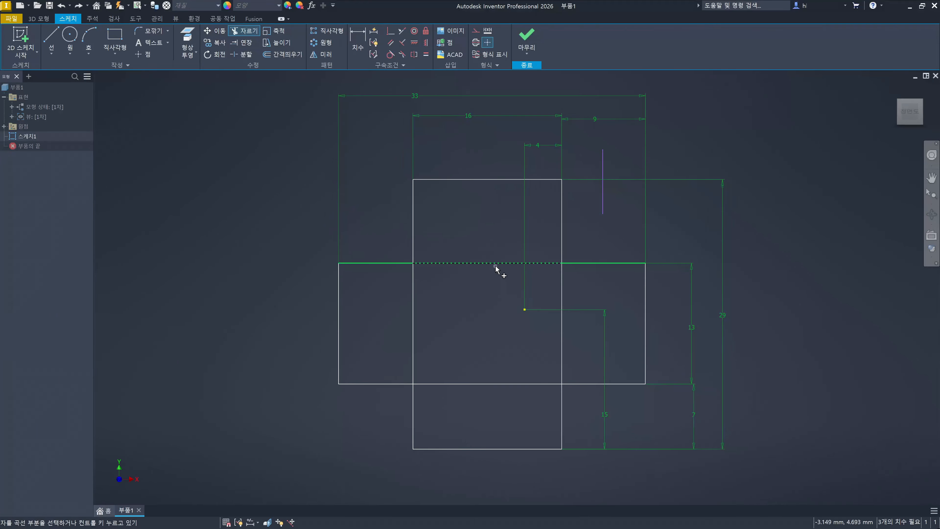
left_click(631, 264)
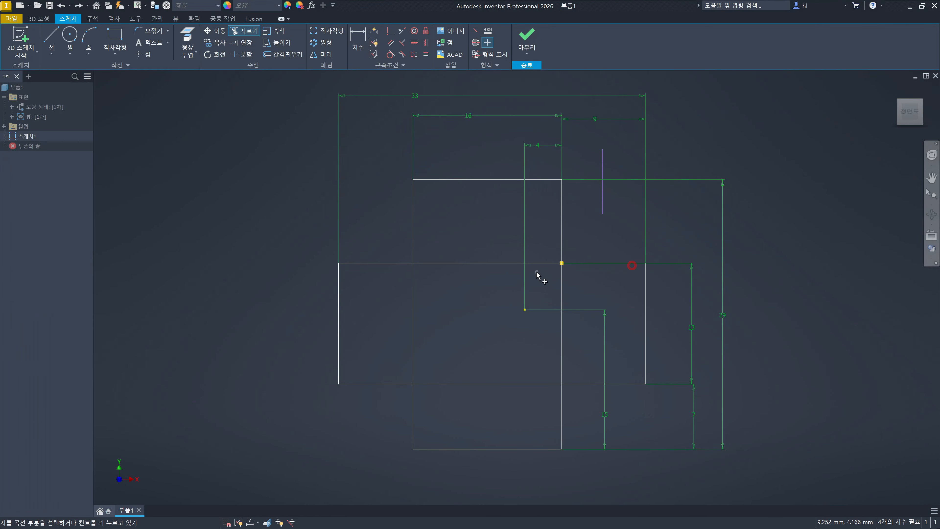
left_click(529, 264)
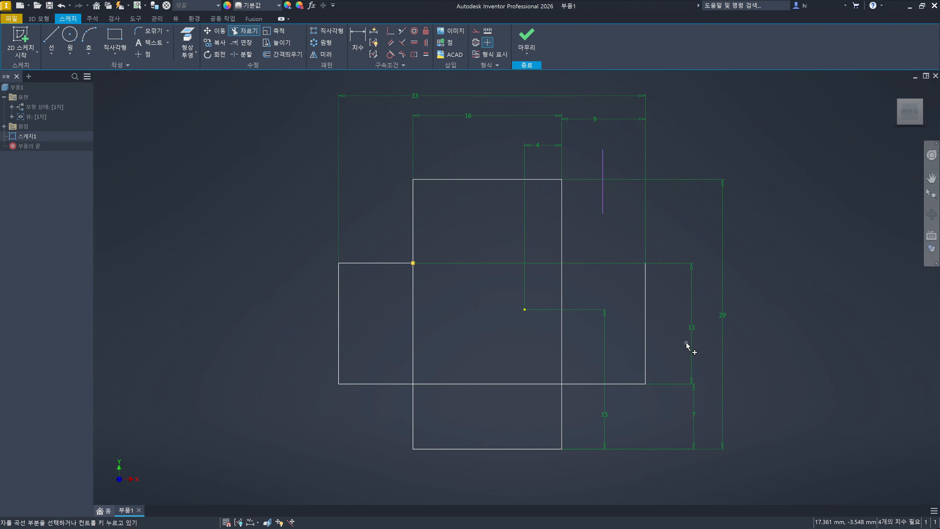
- Undo the right and middle segment trims to restore the horizontal rectangle's full upper edge
key("ctrl+z")
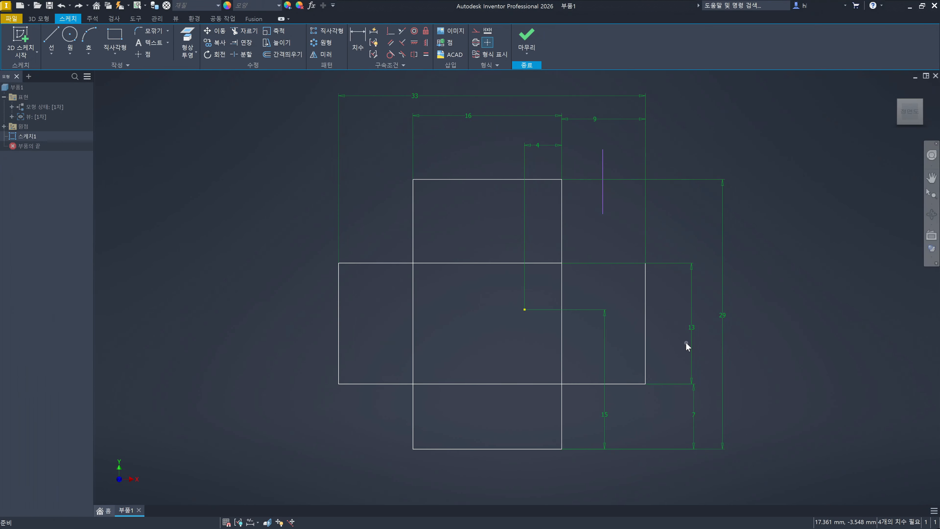
key("ctrl+z")
- Draw four vertical lines about 19 mm long inside the vertical rectangle, each crossing the horizontal rectangle's upper and lower edges
key("l")
left_click(446, 303)
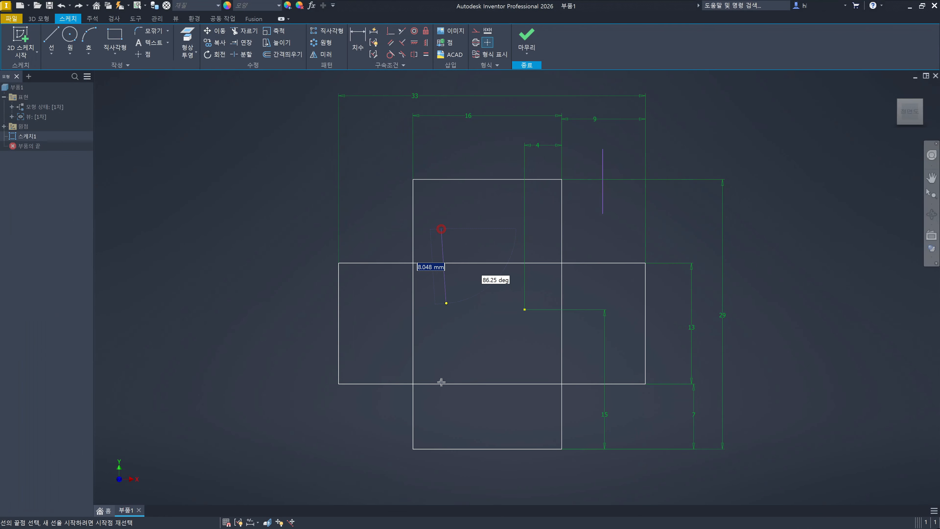
left_click(441, 399)
key("Escape")
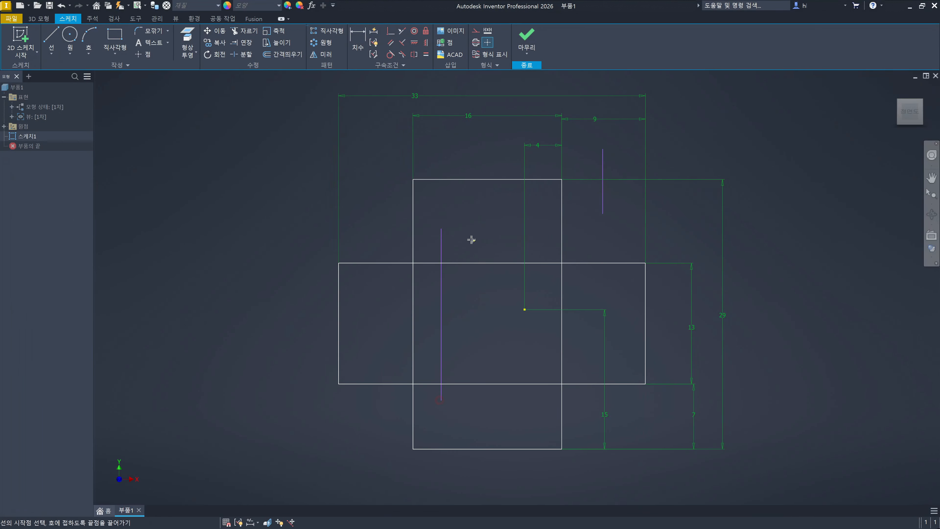
left_click(468, 235)
double_click(469, 404)
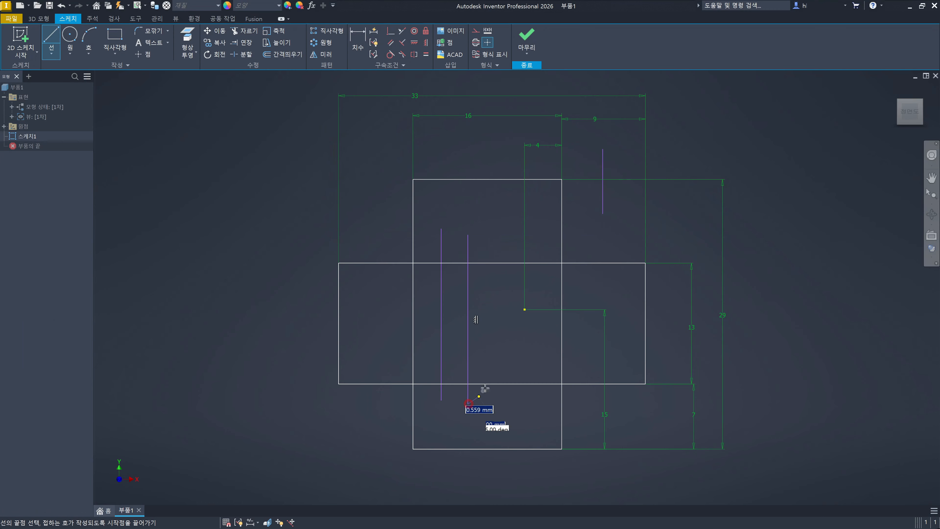
left_click(498, 241)
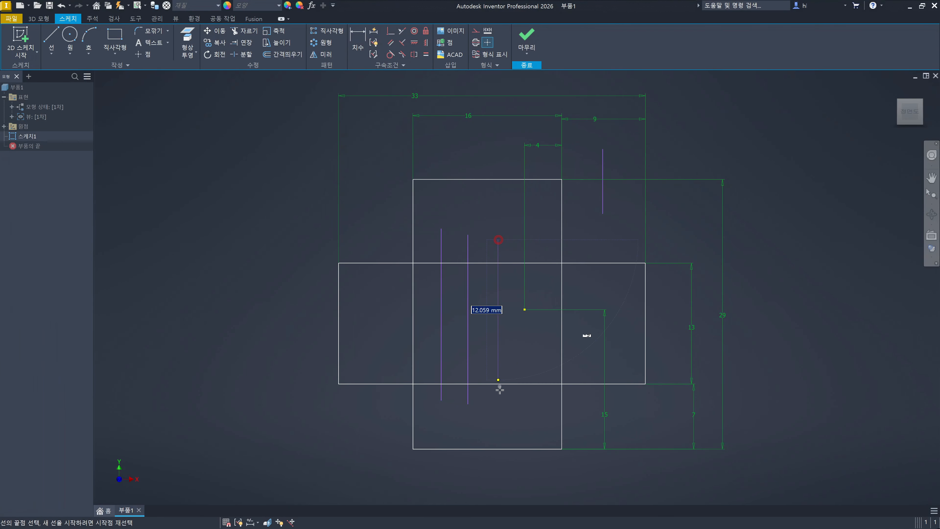
double_click(499, 408)
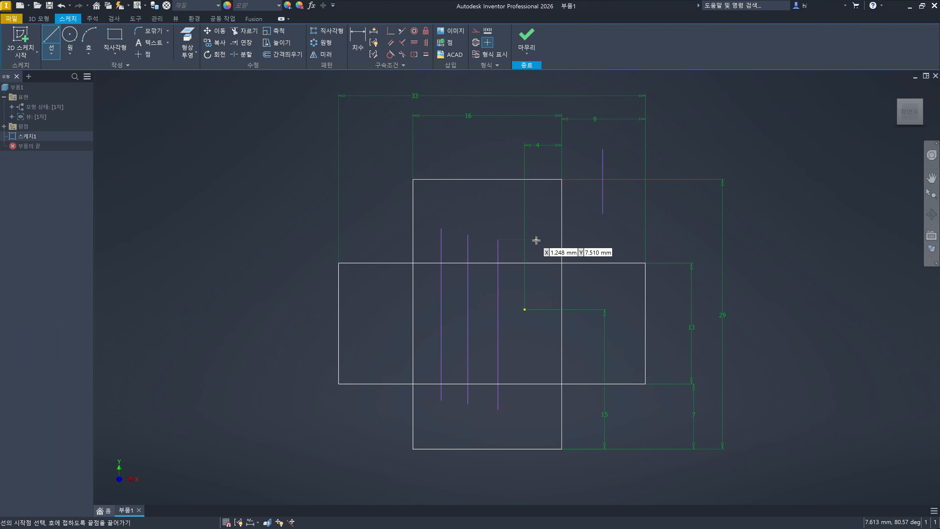
left_click(538, 232)
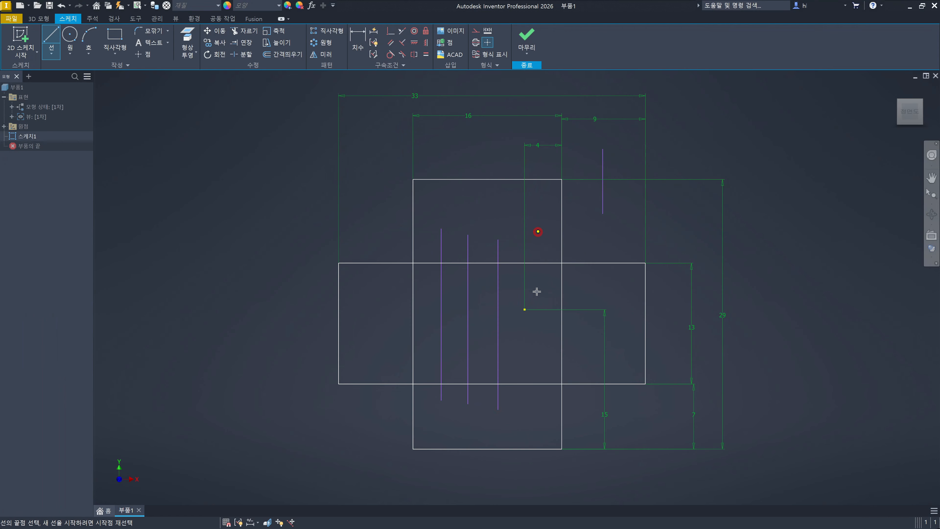
double_click(538, 410)
key("Escape")
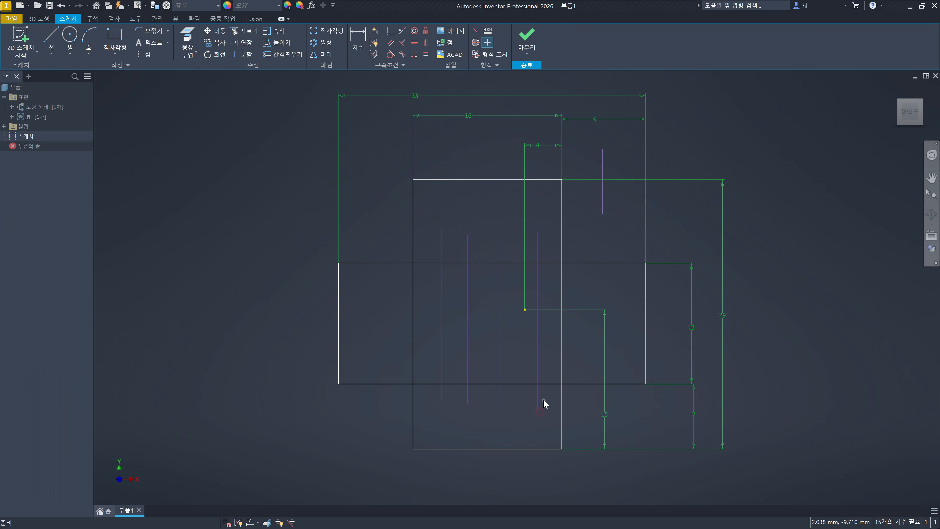
- Trim the horizontal rectangle's upper edge segment by segment, from its right end back to the vertical rectangle's left side
left_click(413, 273)
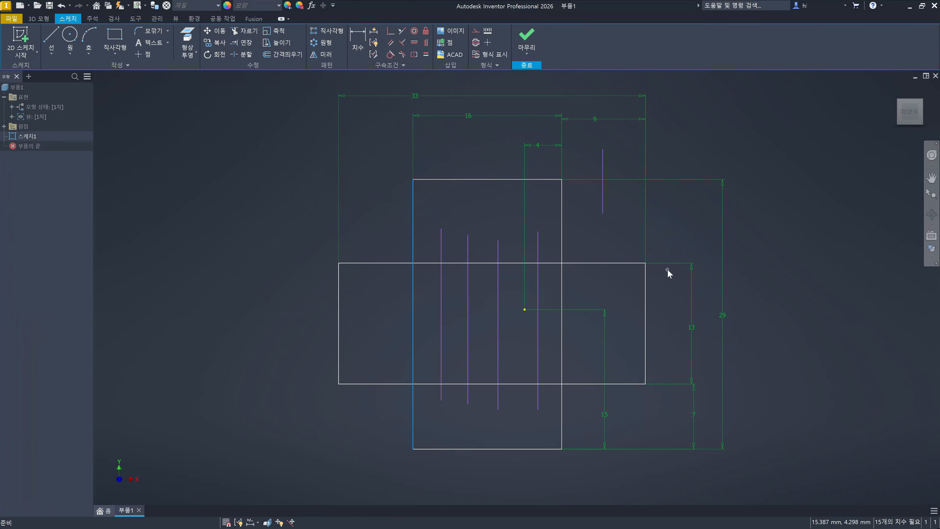
left_click(678, 239)
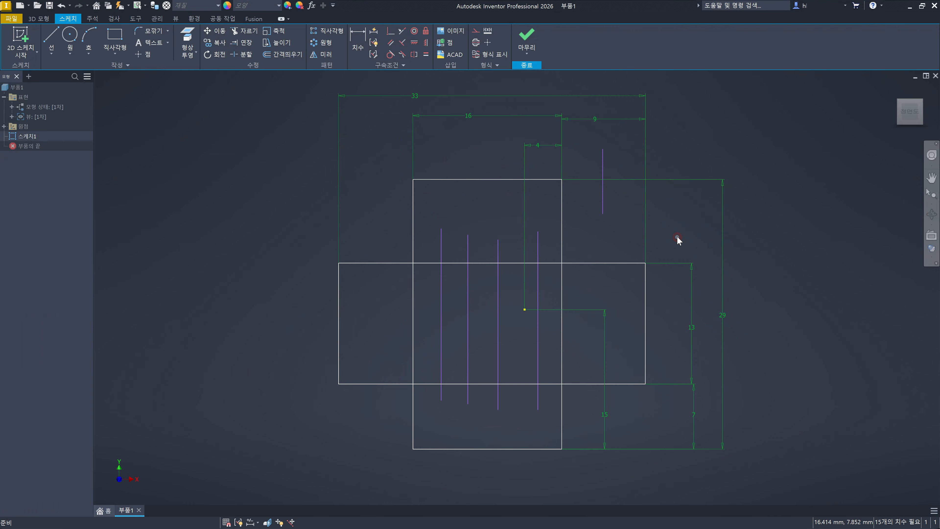
key("x")
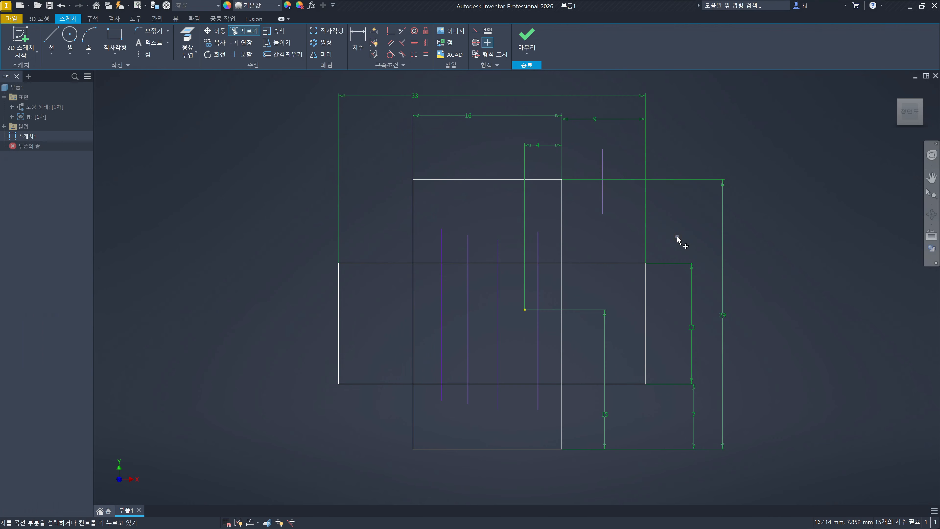
left_click(618, 262)
left_click(532, 263)
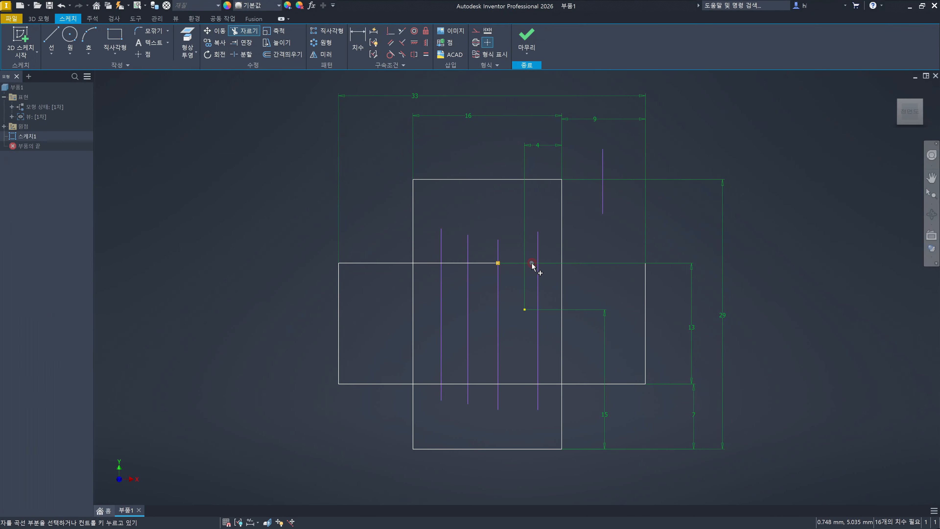
left_click(490, 265)
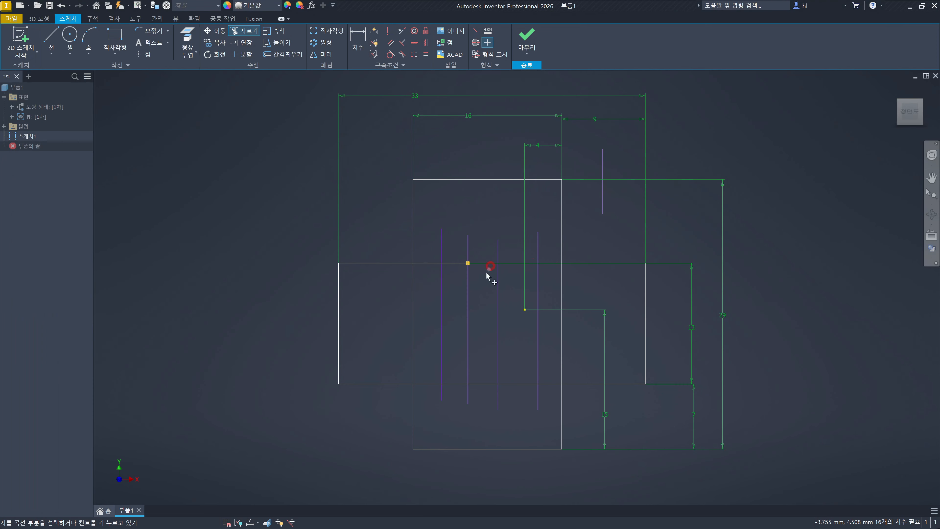
left_click(454, 264)
left_click(421, 264)
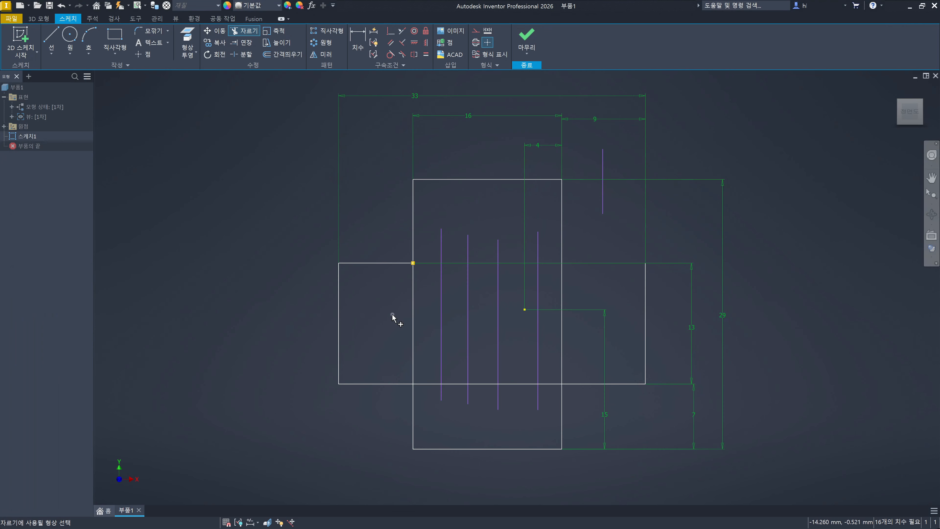
- Try to trim with the horizontal rectangle's lower edge and the vertical rectangle's left side as cutting boundaries
left_click(389, 384, "ctrl")
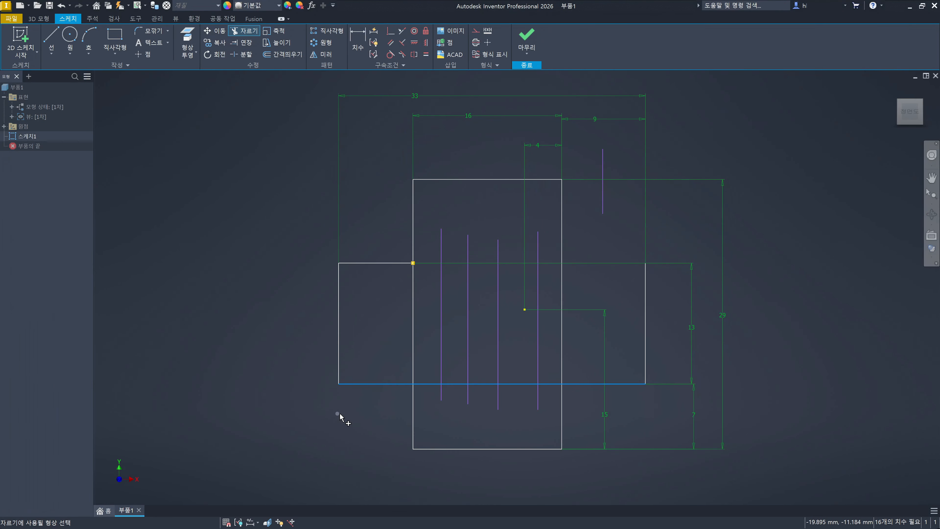
left_click(413, 412, "ctrl")
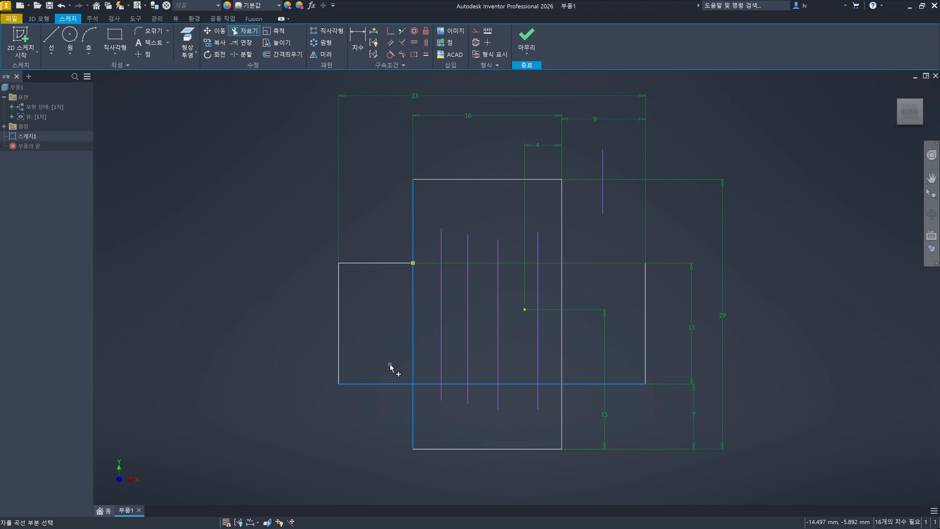
right_click(360, 417)
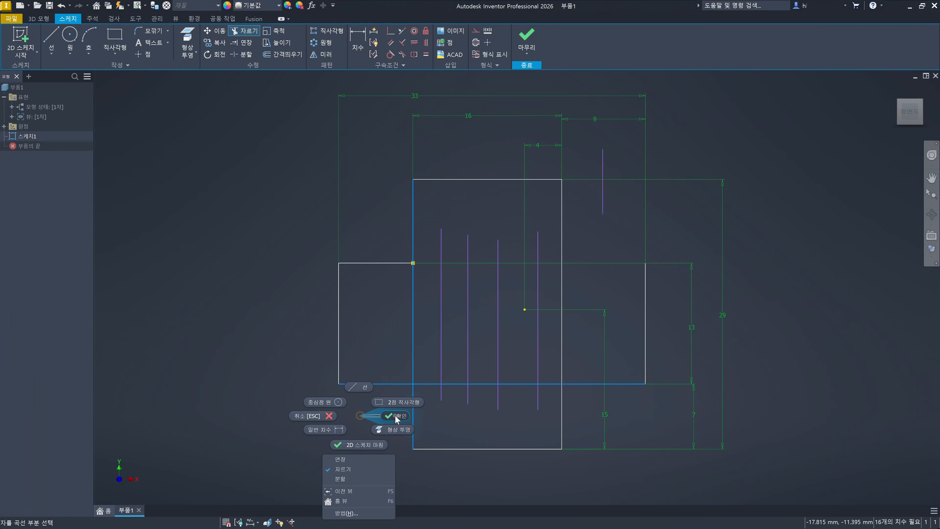
left_click(398, 298)
key("Escape")
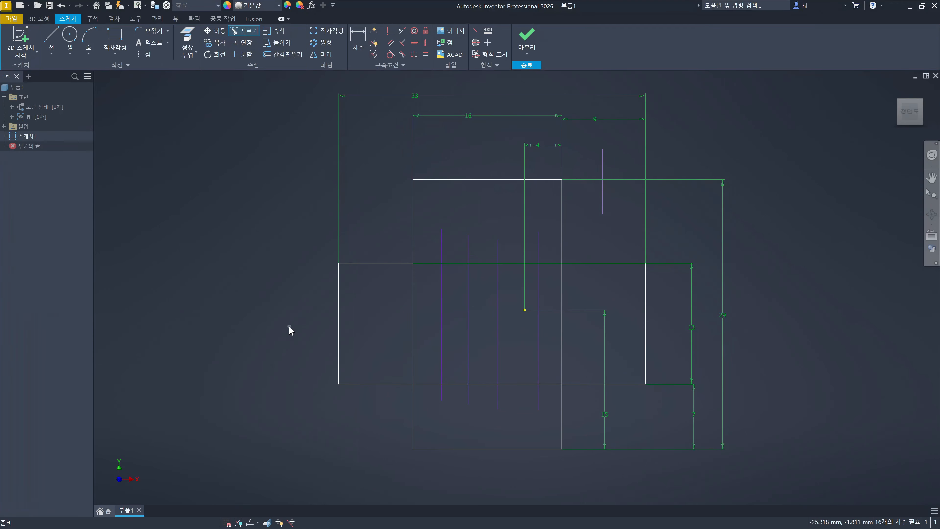
- Trim the horizontal rectangle's lower edge to the left of the vertical rectangle and undo the trim
key("x")
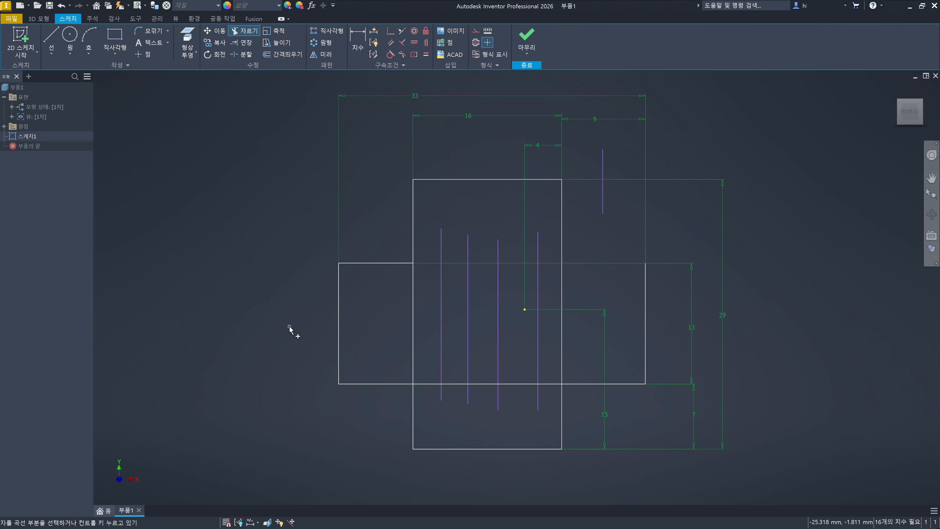
left_click(356, 389)
key("ctrl+z")
- Try to trim the vertical rectangle's left side above the horizontal rectangle's lower edge, using only that edge as cutting boundary
key("x")
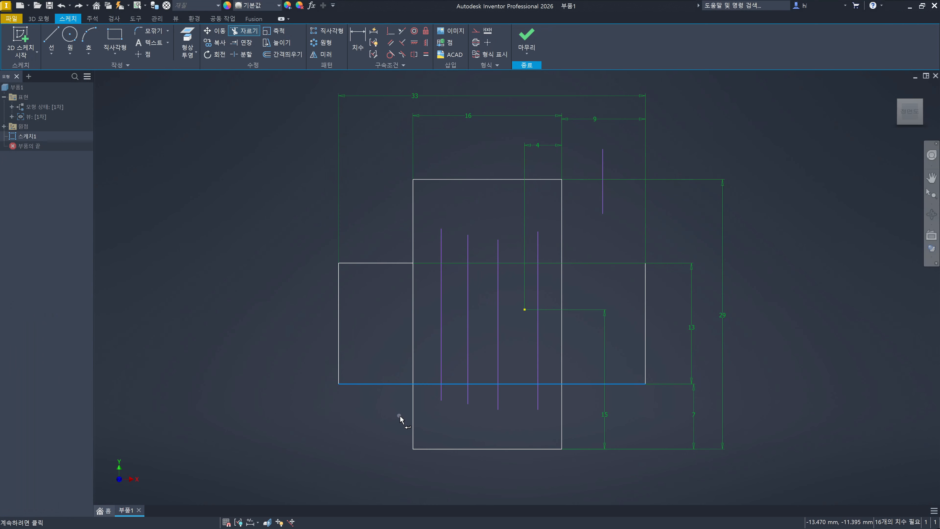
right_click(368, 418)
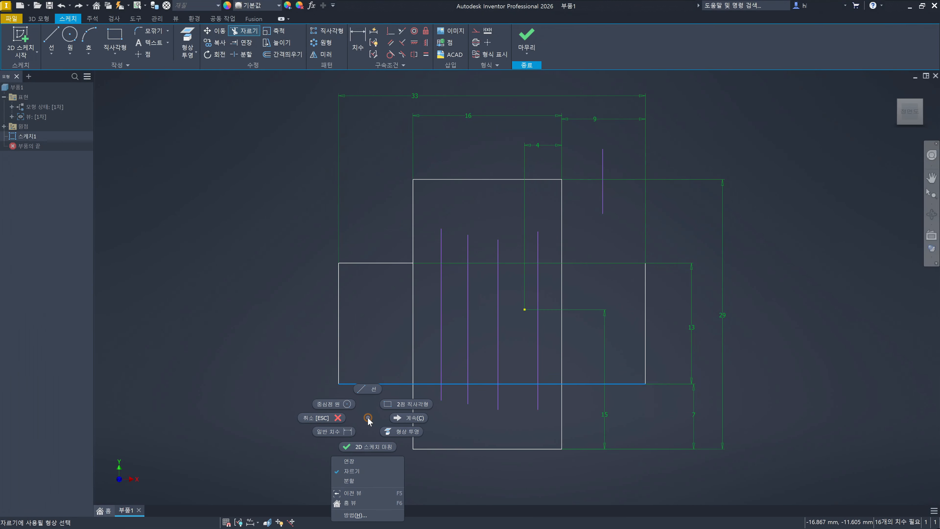
left_click(399, 419)
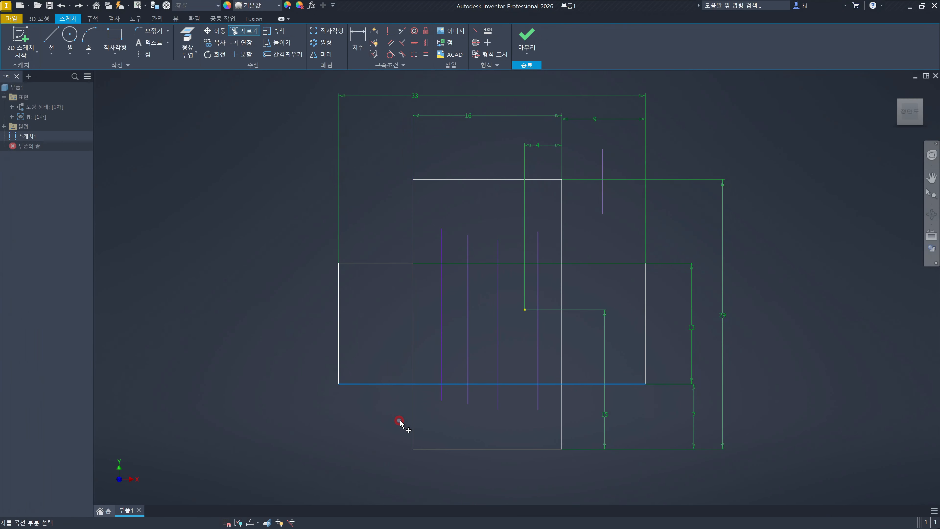
left_click(413, 347)
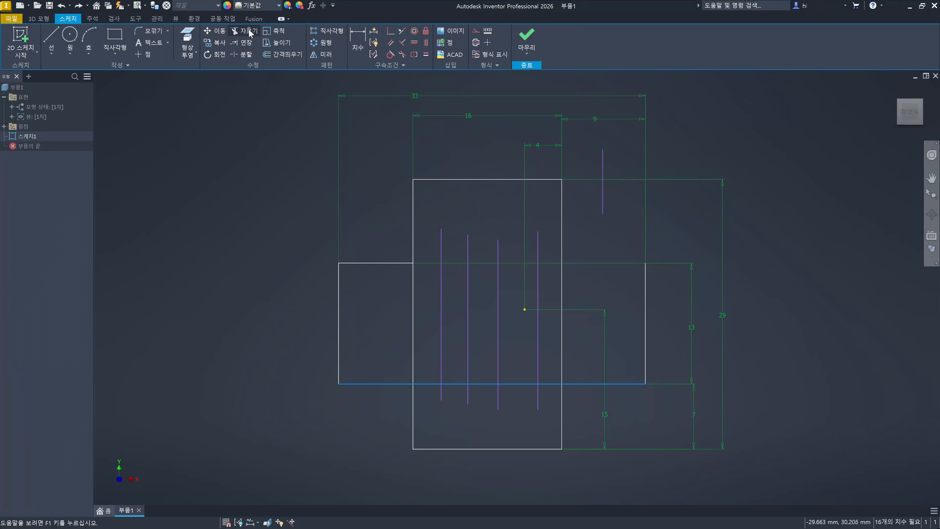
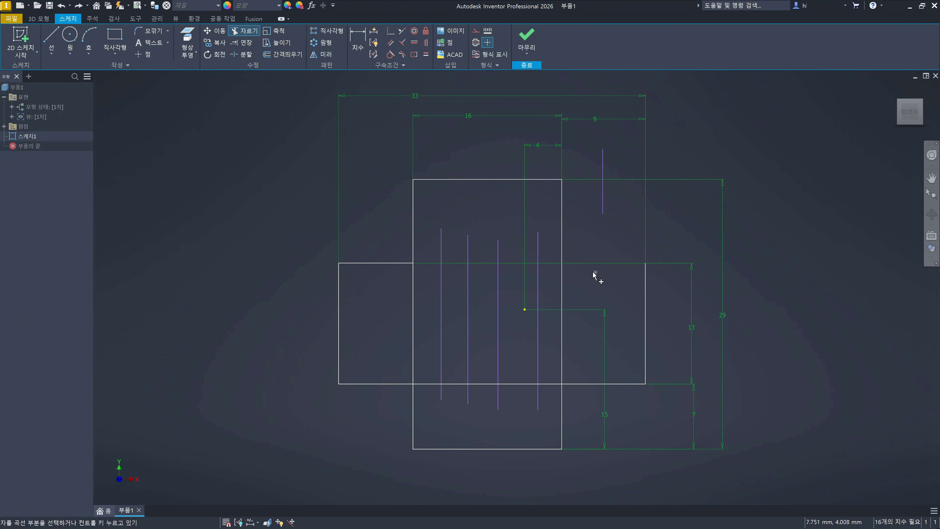
- Undo the trims made along the horizontal rectangle's upper edge until the whole edge is restored
key("Escape")
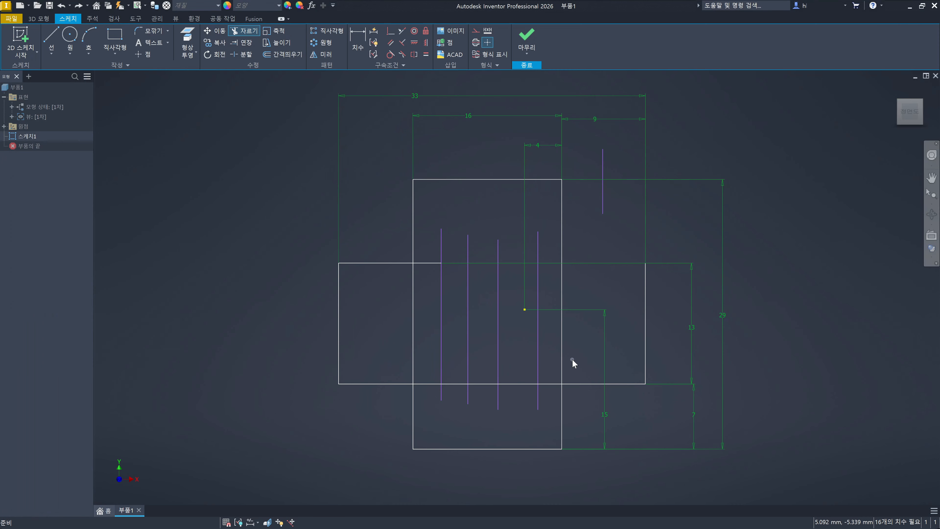
key("ctrl+z")
key("ctrl+z")
key("ctrl+z")
key("ctrl+z")
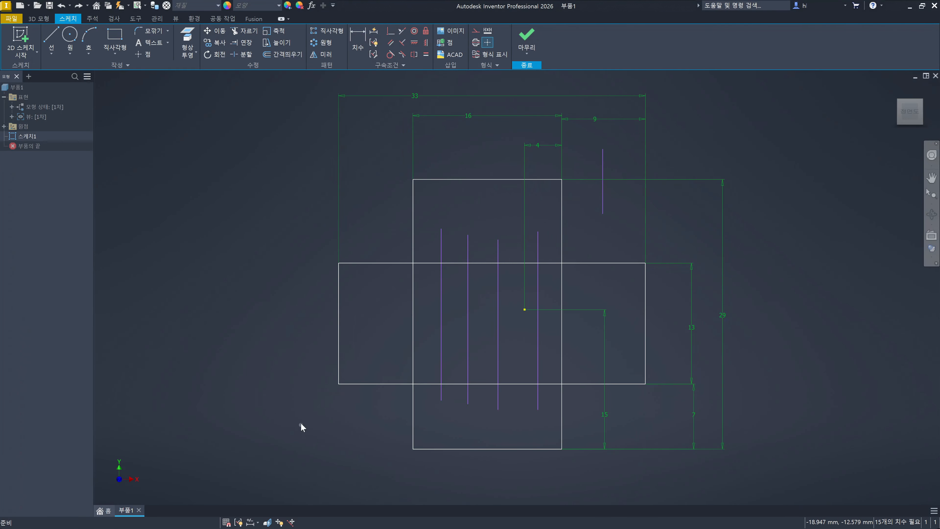
- Trim the horizontal rectangle's upper edge beyond the vertical rectangle's left side, using that side as the only cutting boundary, and undo the trim
left_click(269, 413)
key("x")
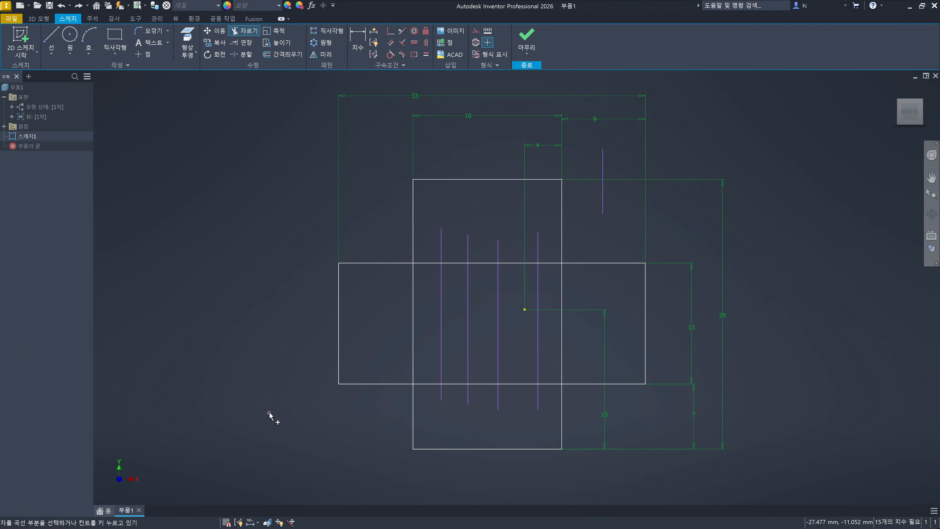
left_click(413, 296)
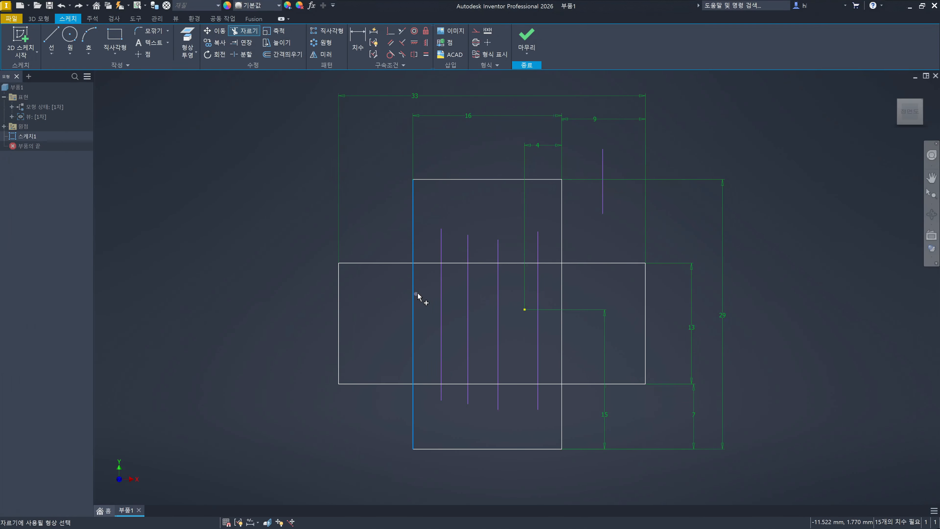
right_click(415, 294)
left_click(446, 295)
left_click(430, 263)
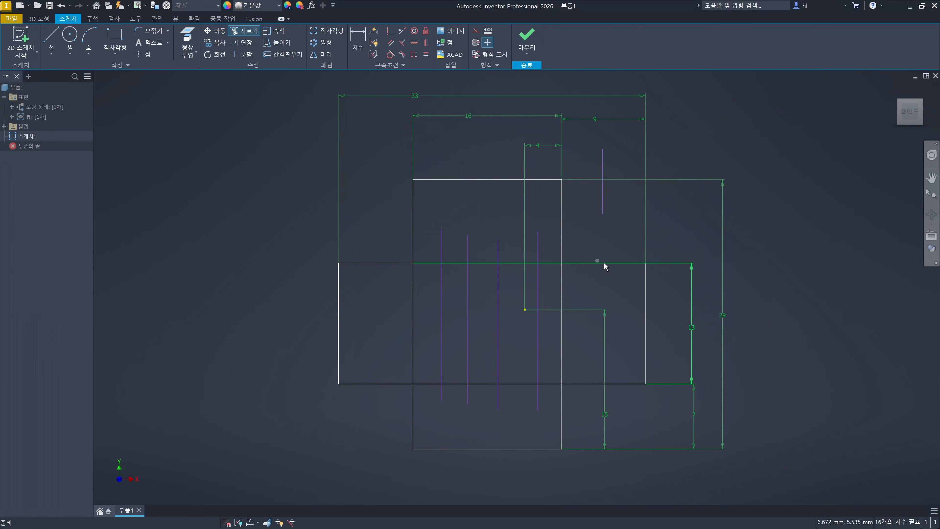
key("Escape")
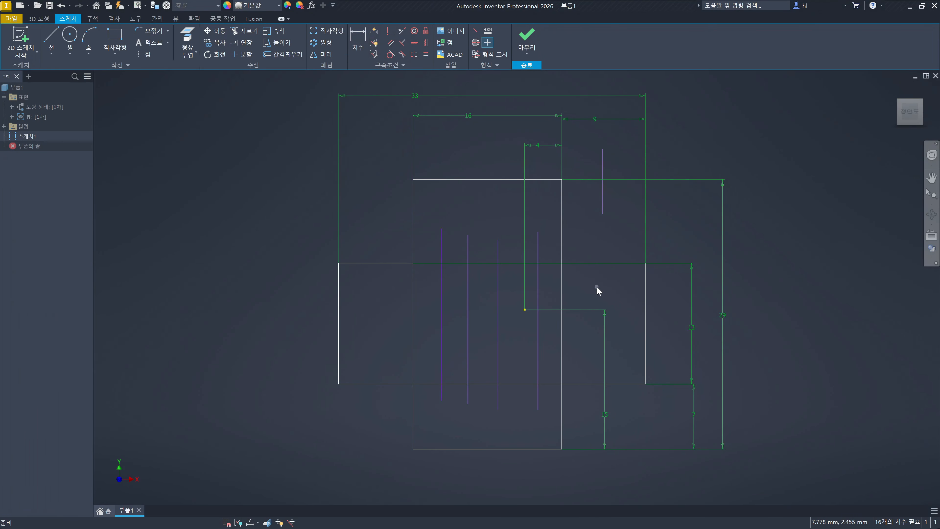
key("ctrl+z")
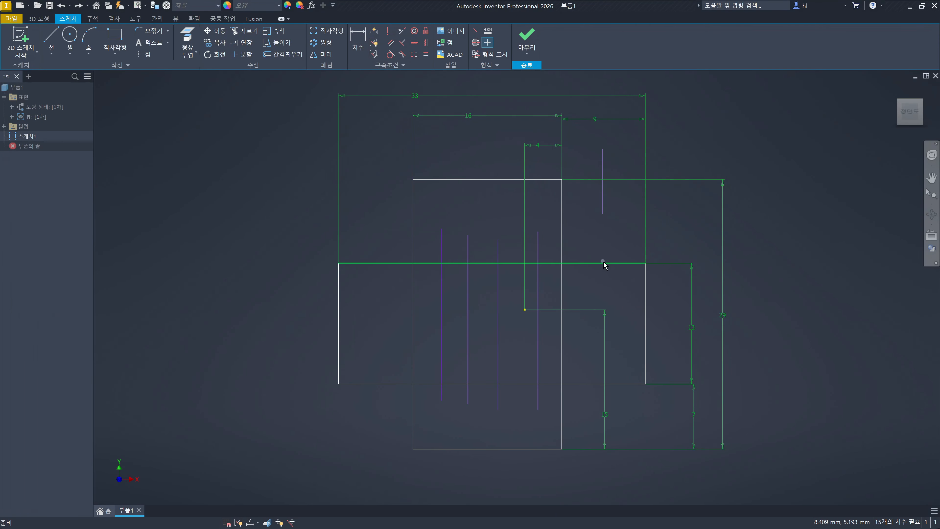
- Delete the four vertical lines inside the vertical rectangle and undo the deletion
left_click(538, 329)
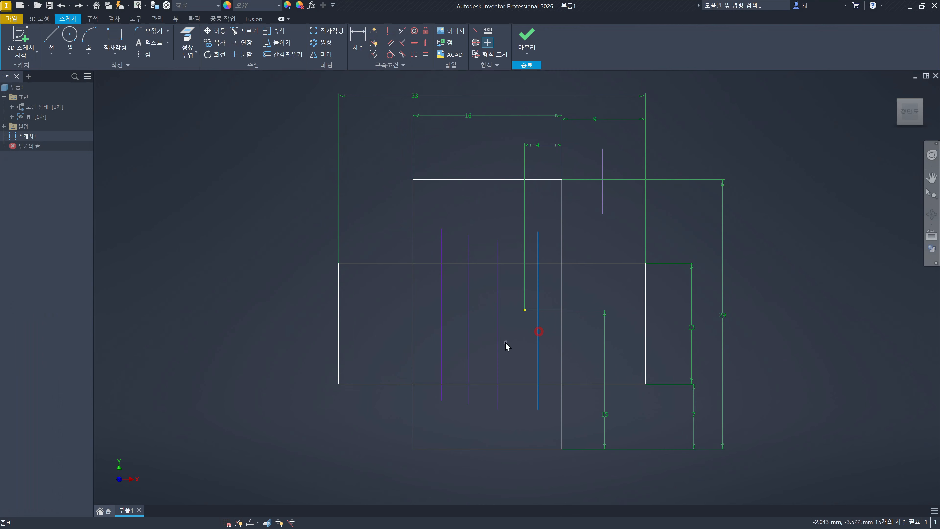
left_click(499, 345, "ctrl")
left_click(468, 338, "ctrl")
left_click(442, 325, "ctrl")
key("Delete")
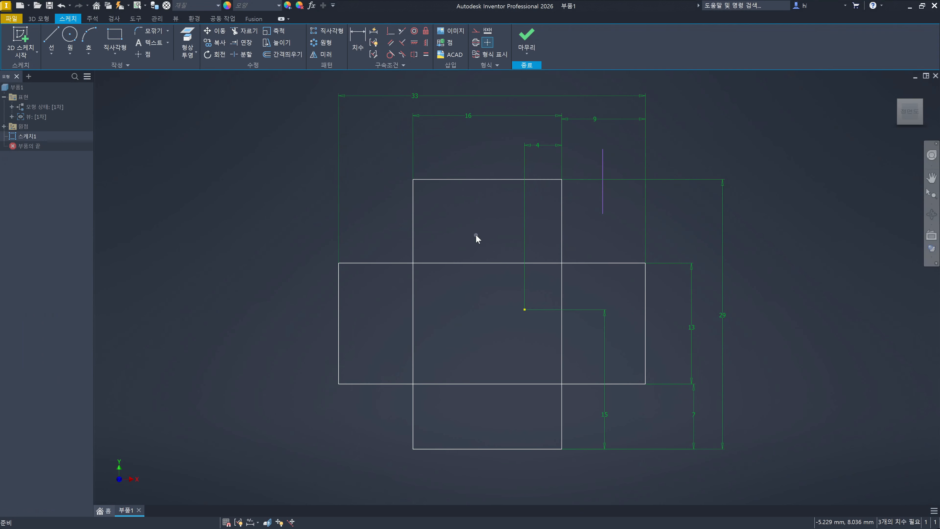
key("ctrl+z")
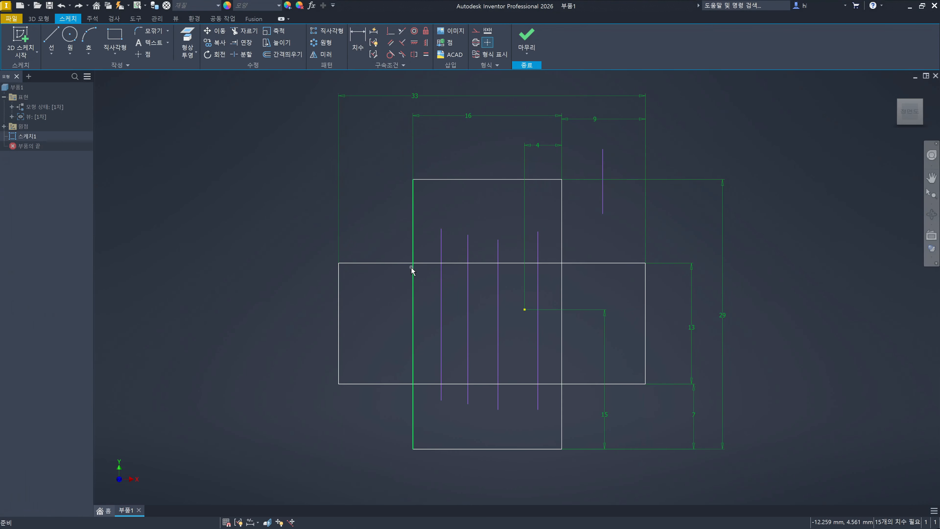
- Trim the horizontal rectangle's upper edge between the vertical rectangle's sides, using both sides as cutting boundaries, and undo the trim
left_click(374, 200)
key("x")
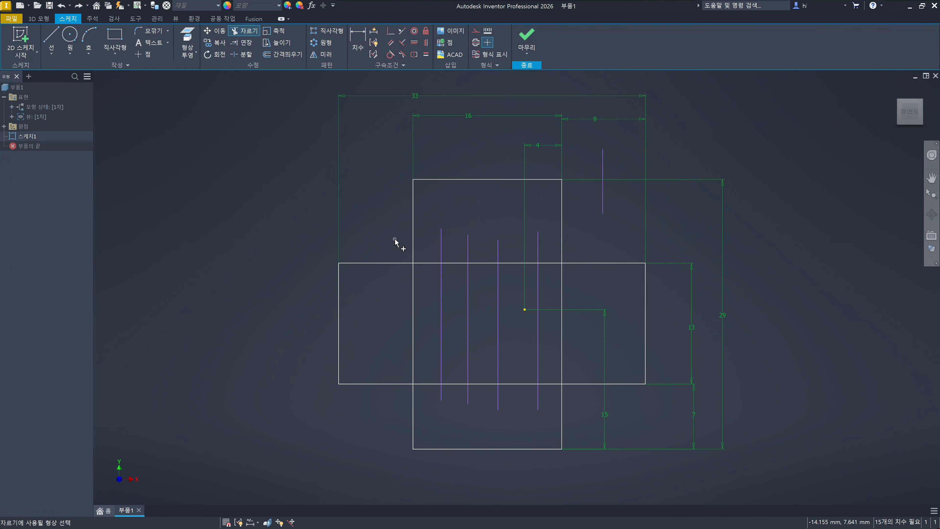
left_click(413, 238, "ctrl")
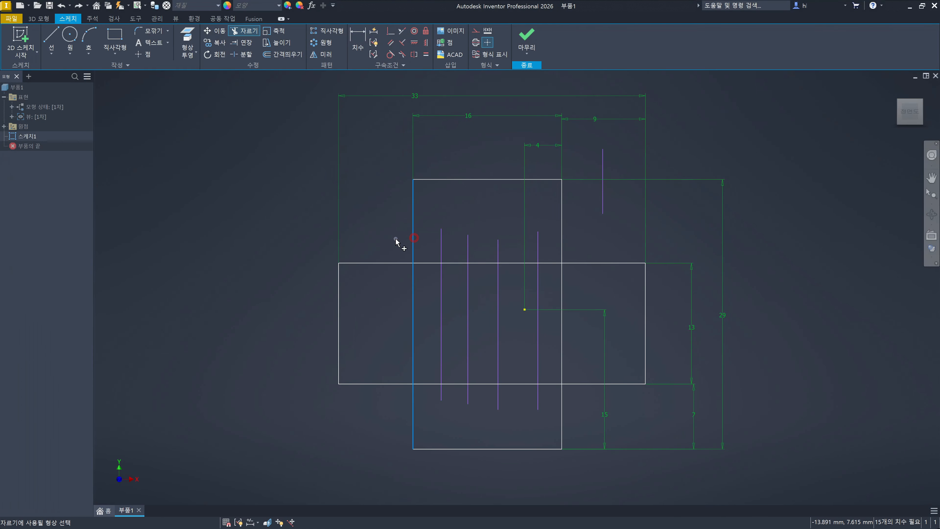
left_click(562, 235, "ctrl")
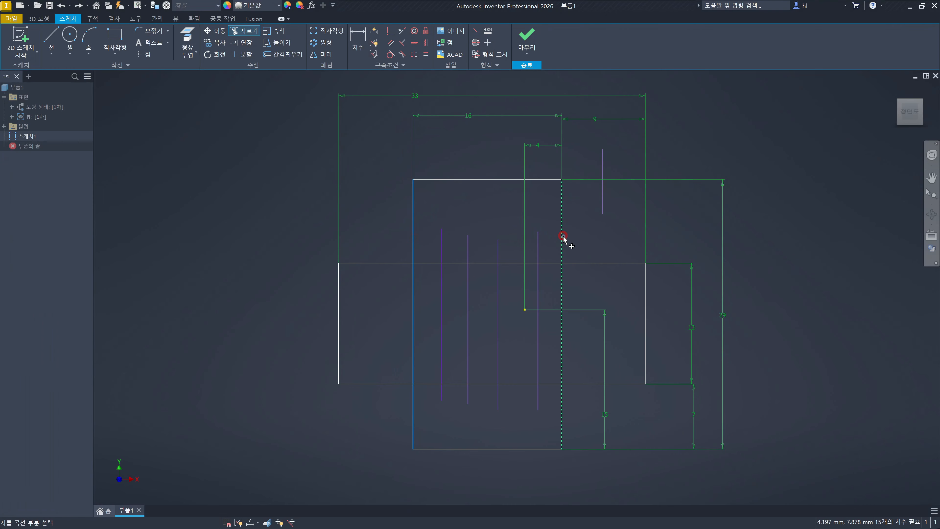
left_click(545, 263)
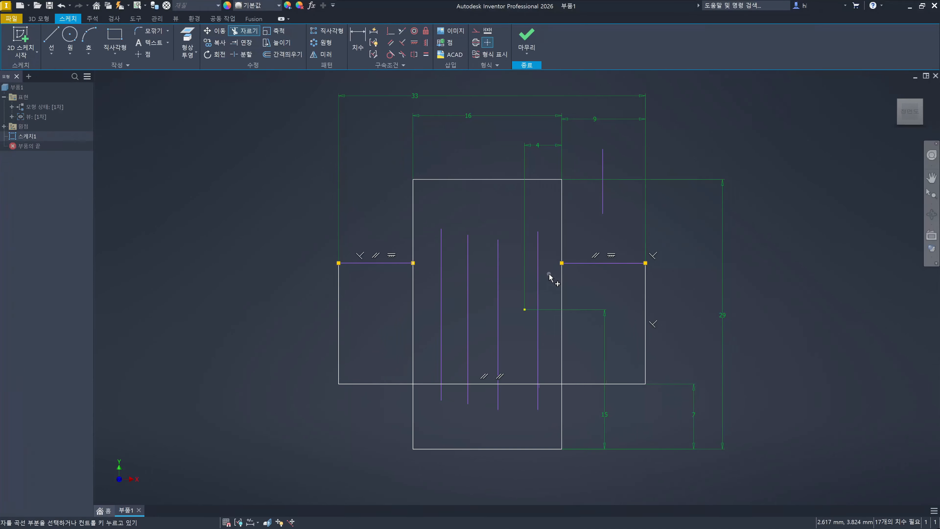
key("Escape")
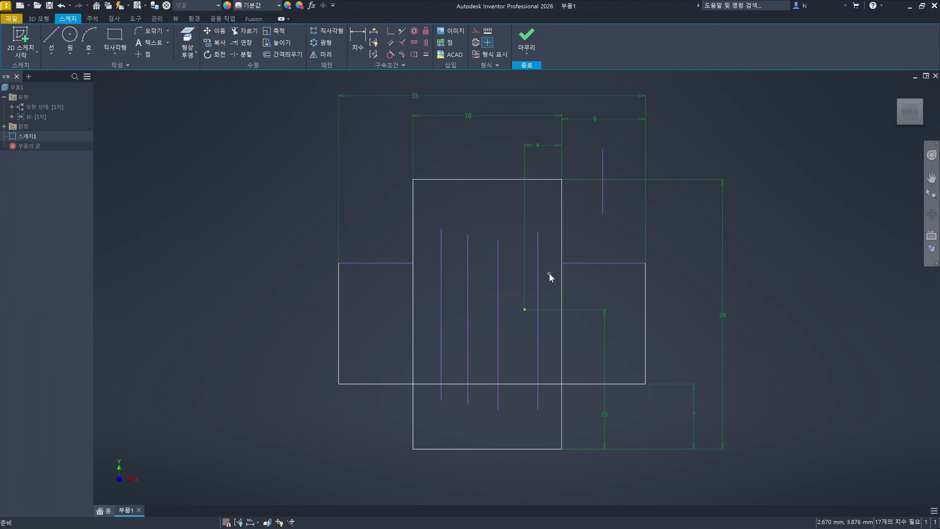
key("x")
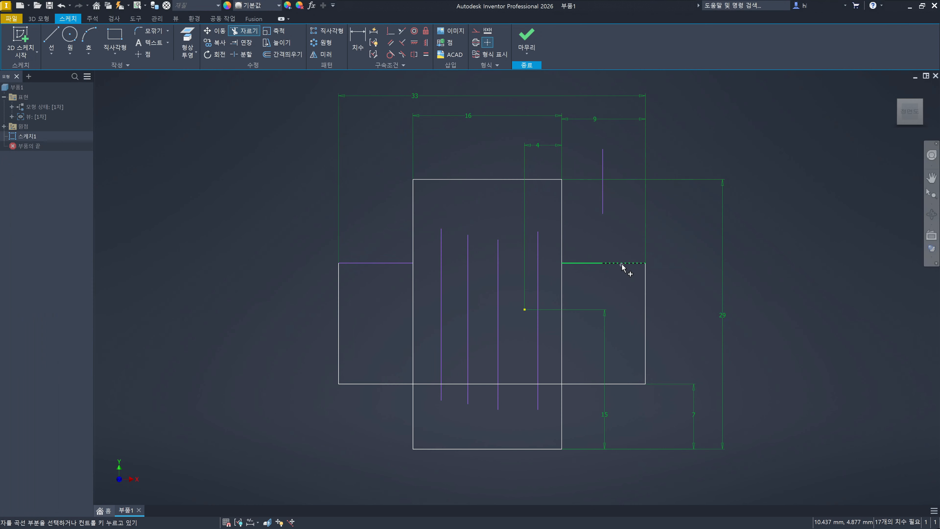
key("Escape")
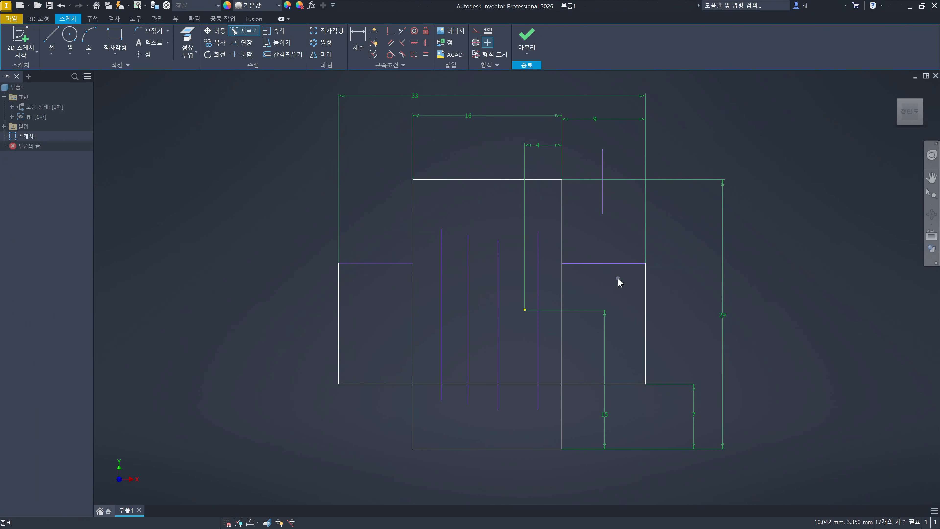
left_click(413, 280)
left_click(561, 289)
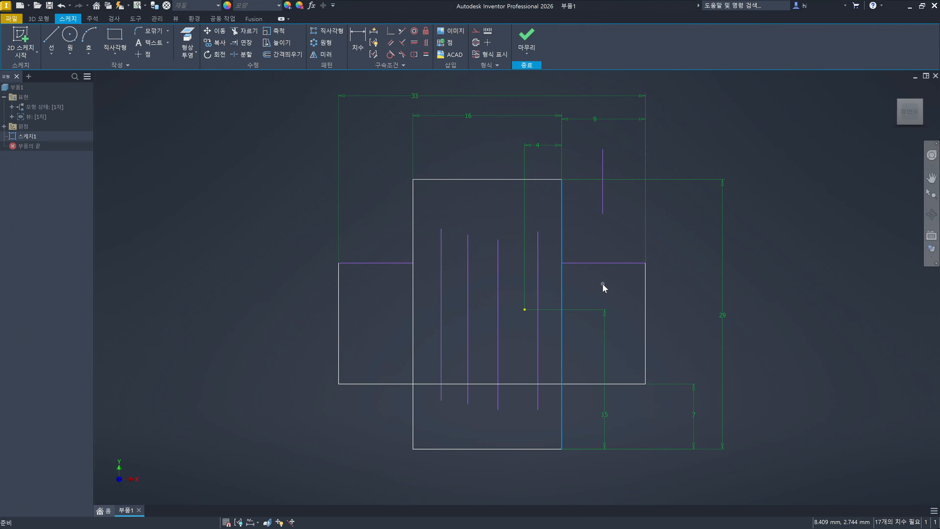
key("ctrl+z")
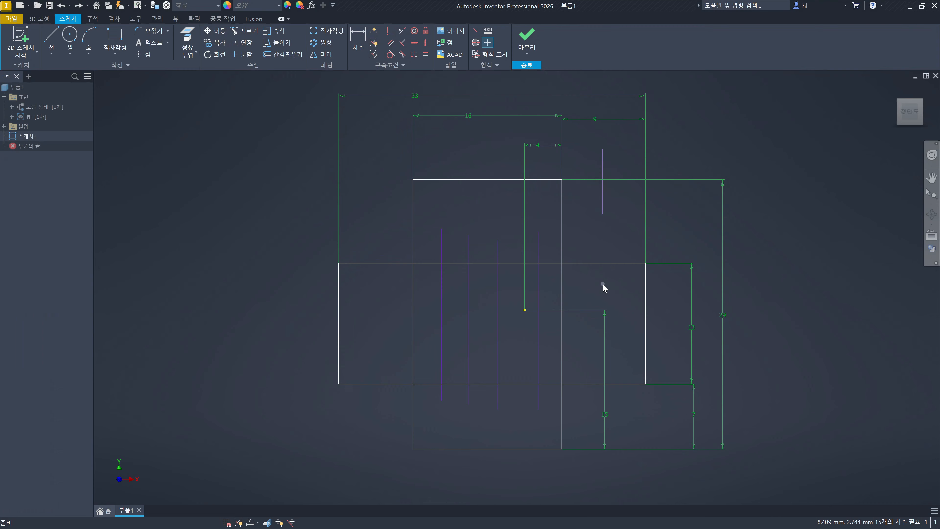
- Delete the four vertical lines that cross the horizontal rectangle inside the vertical rectangle
left_click(539, 344)
left_click(499, 342, "ctrl")
left_click(467, 329, "ctrl")
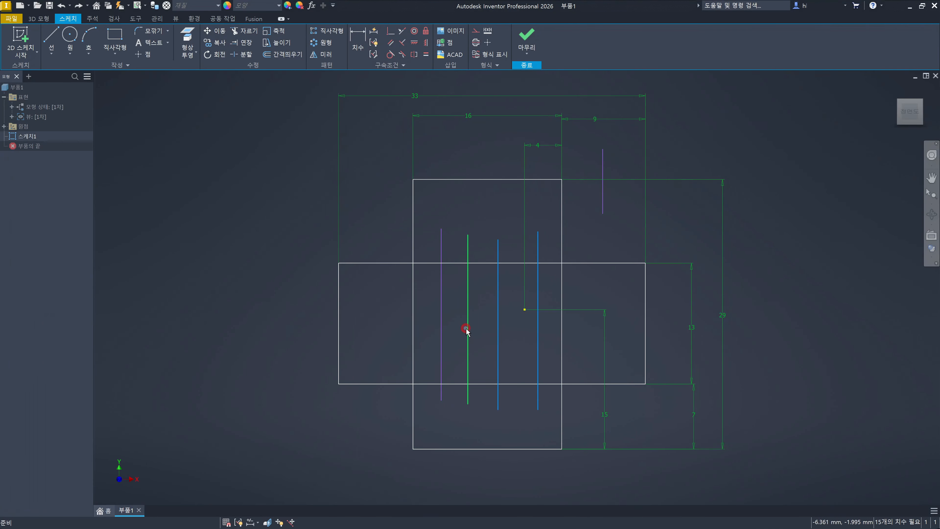
left_click(443, 328, "ctrl")
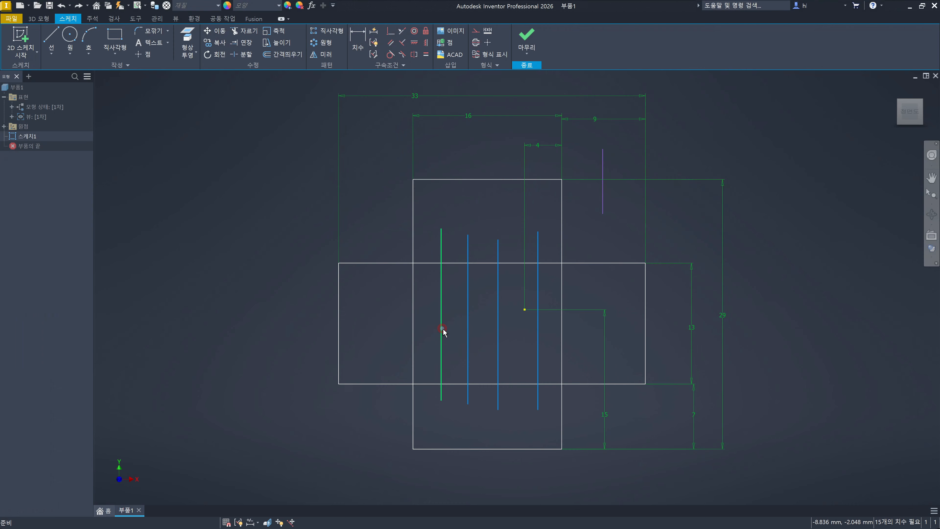
key("Delete")
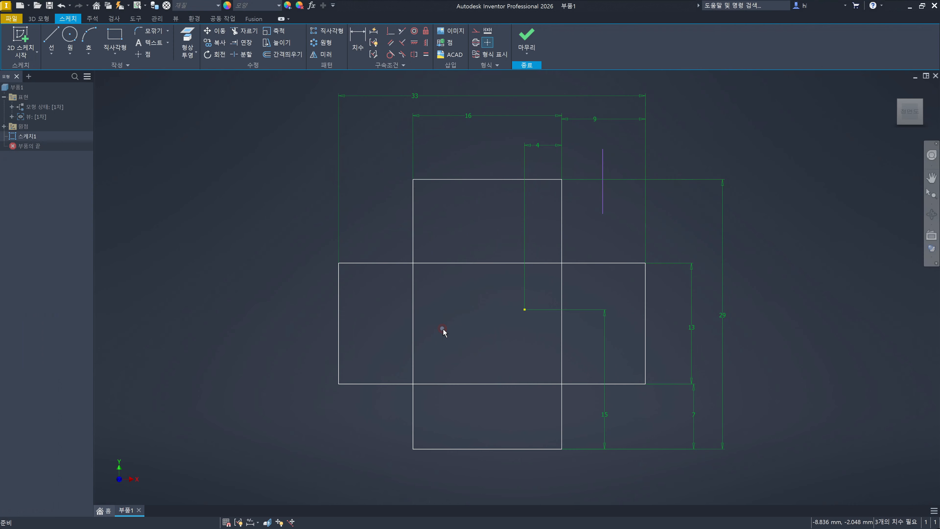
- Trim the middle section of the horizontal rectangle's upper edge without choosing cutting boundaries and undo the trim
left_click(628, 241)
key("x")
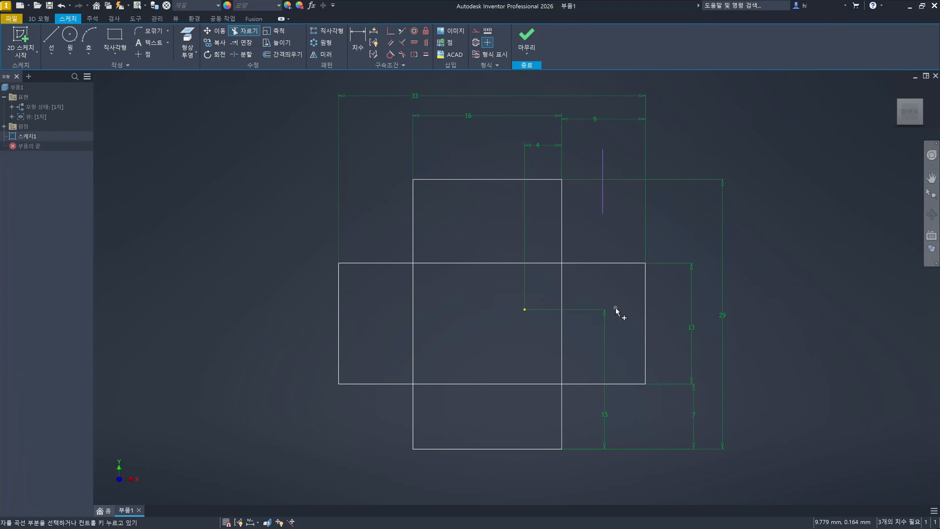
left_click(477, 266)
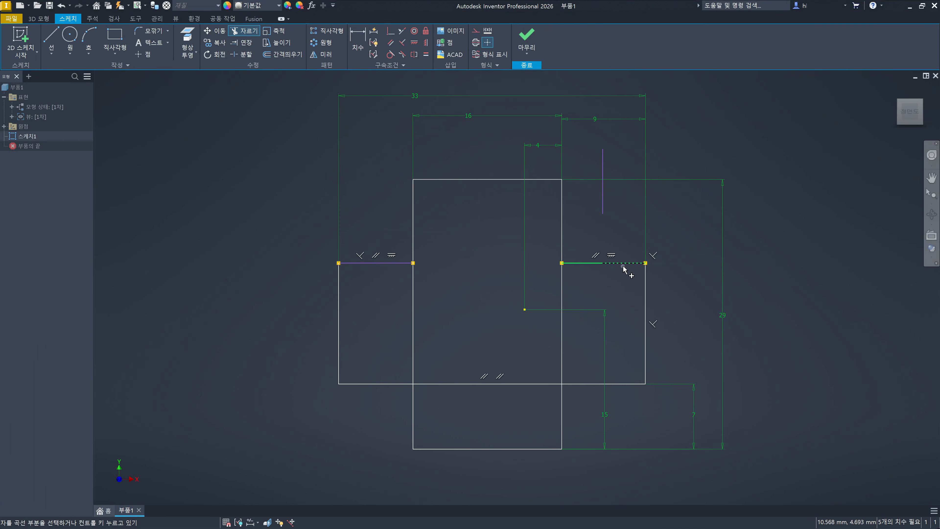
key("Escape")
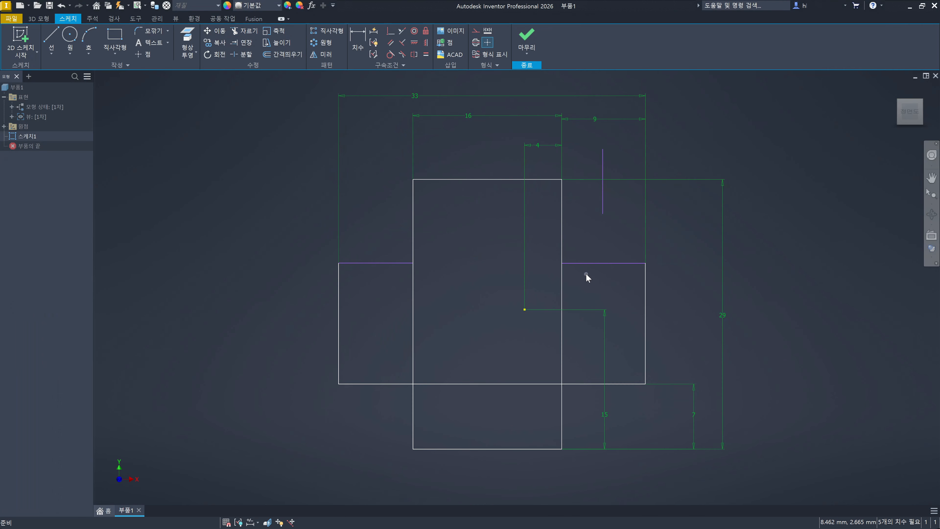
left_click(587, 265)
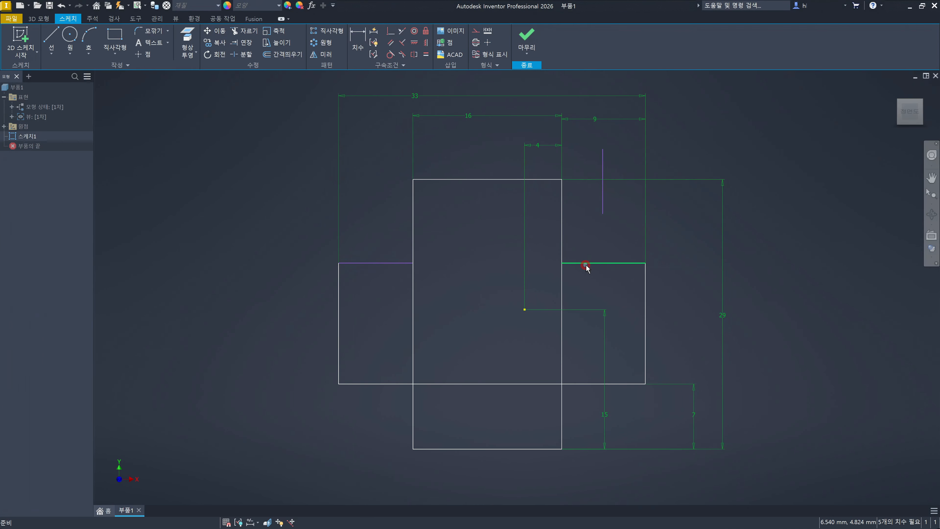
left_click(605, 200)
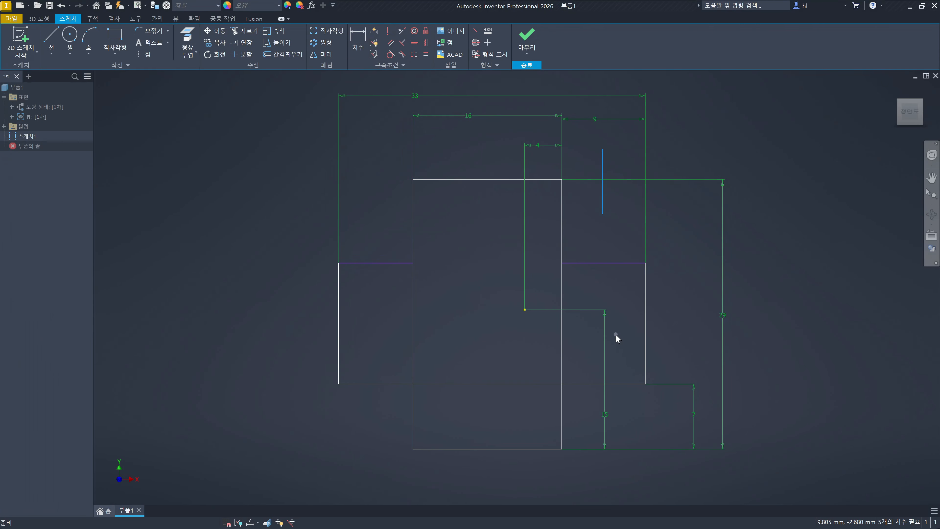
left_click(630, 306)
key("ctrl+z")
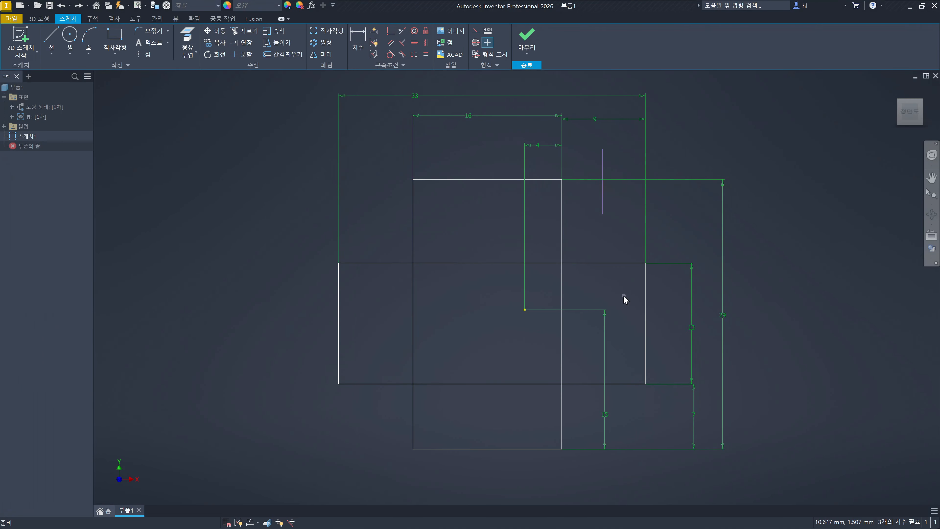
left_click(499, 264)
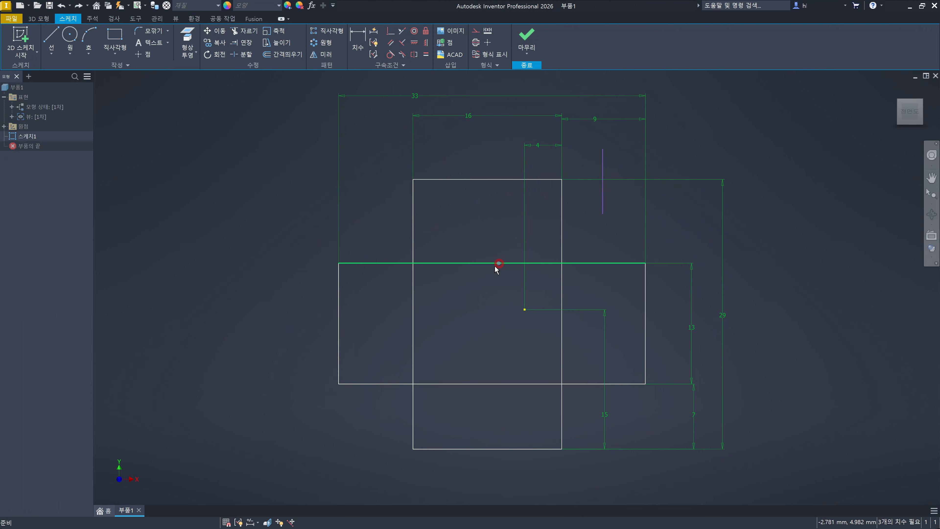
left_click(481, 384)
left_click(515, 343)
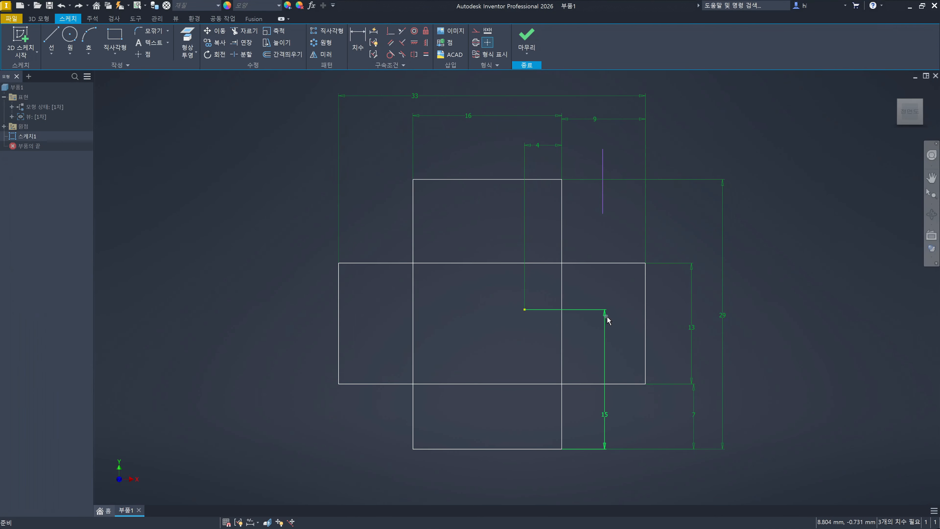
left_click(622, 316)
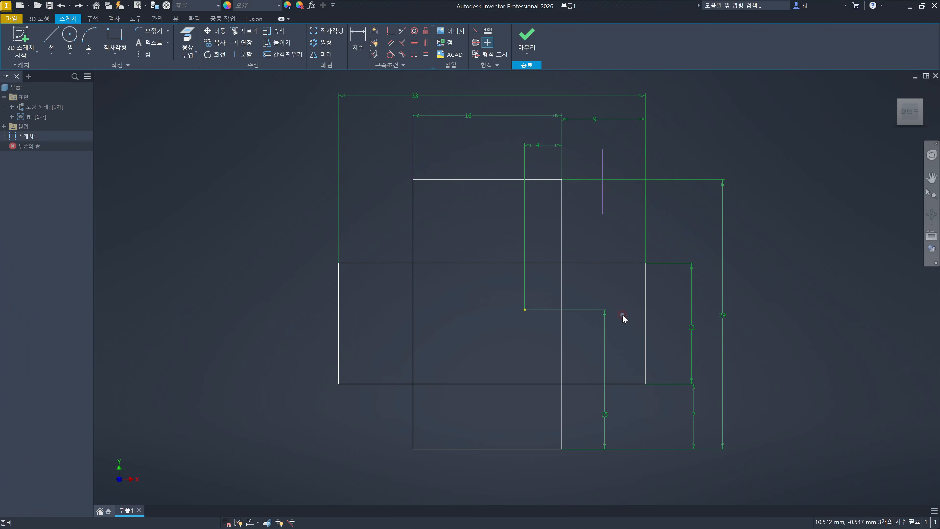
- Trim the upper edge's right end at the separate vertical line and the lower edge's part outside the vertical rectangle, and undo both trims
key("x")
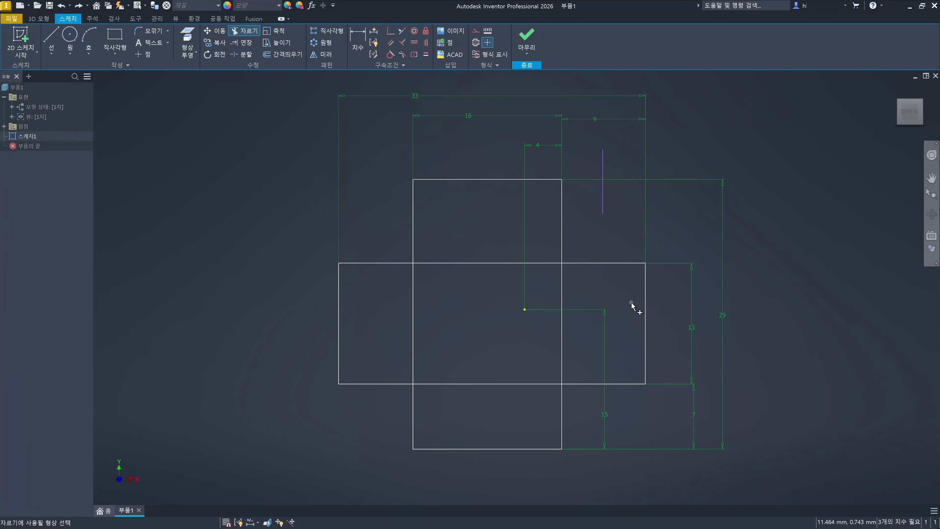
right_click(586, 219)
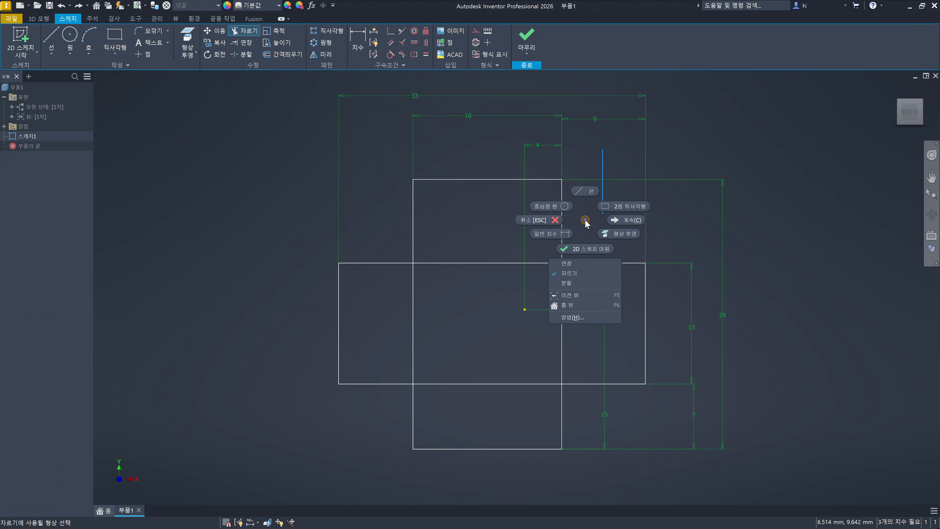
left_click(622, 219)
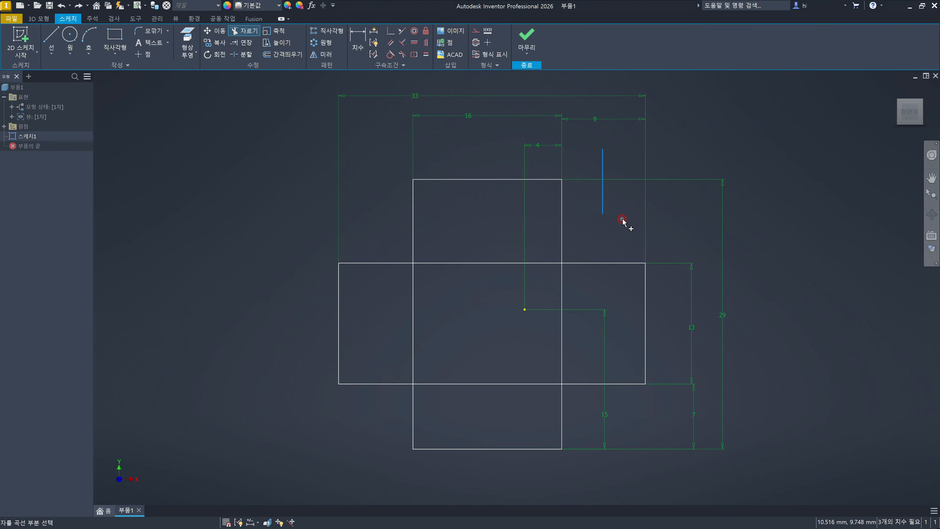
left_click(624, 262)
left_click(629, 381)
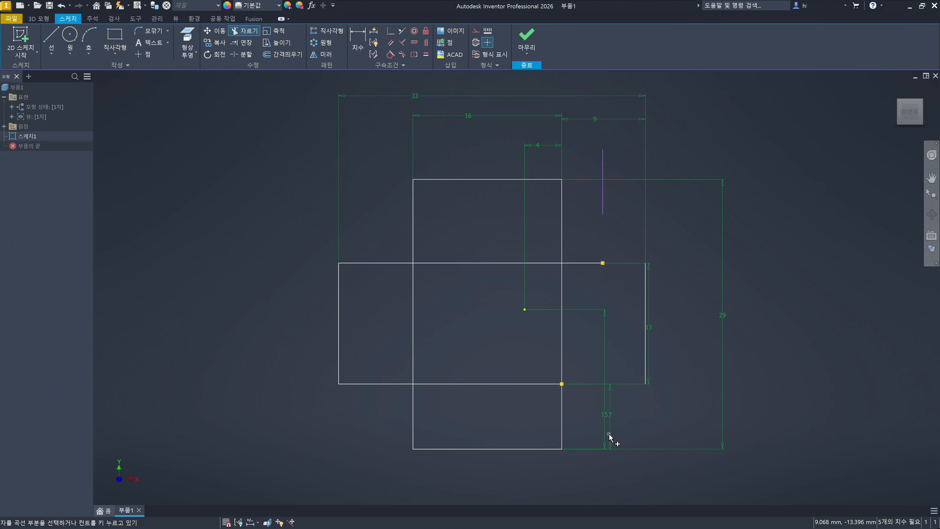
key("ctrl+z")
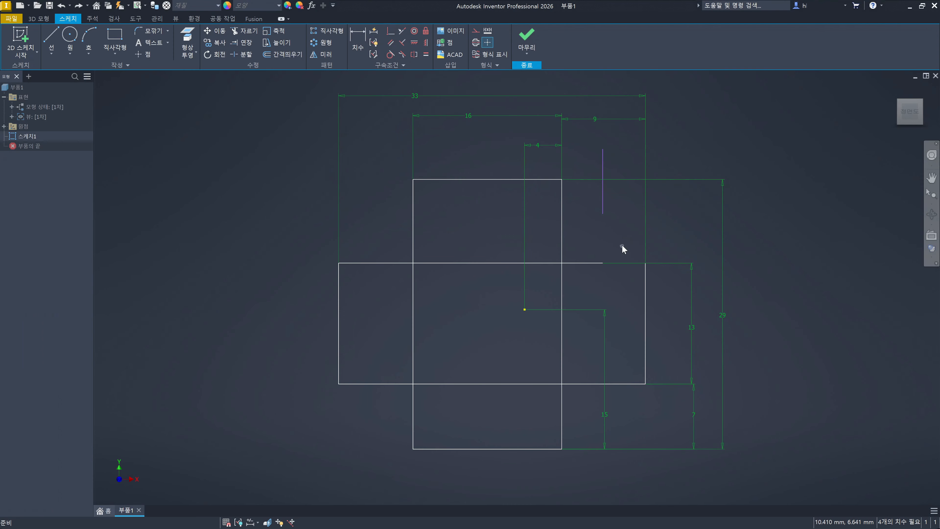
key("ctrl+z")
- Trim the right ends of the horizontal rectangle's upper and lower edges, using the separate vertical line as cutting boundary, and undo both trims
key("x")
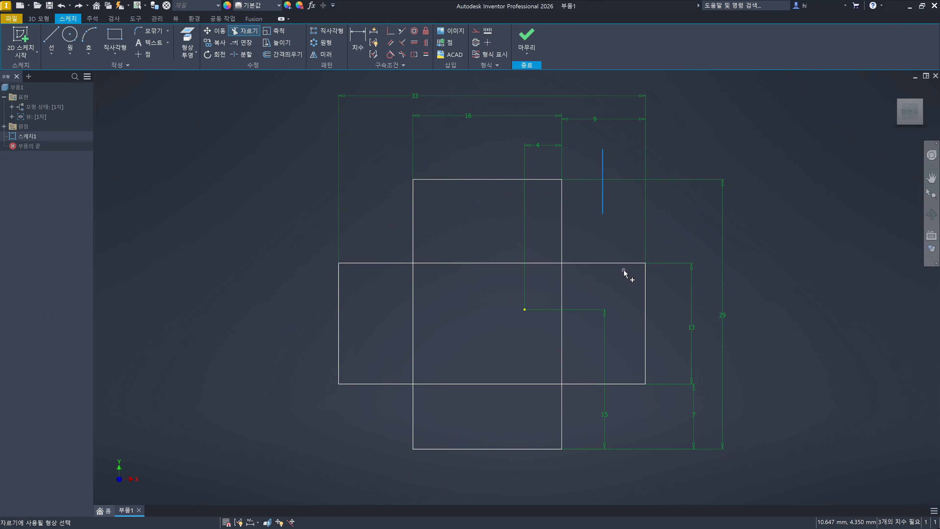
right_click(620, 277)
left_click(655, 282)
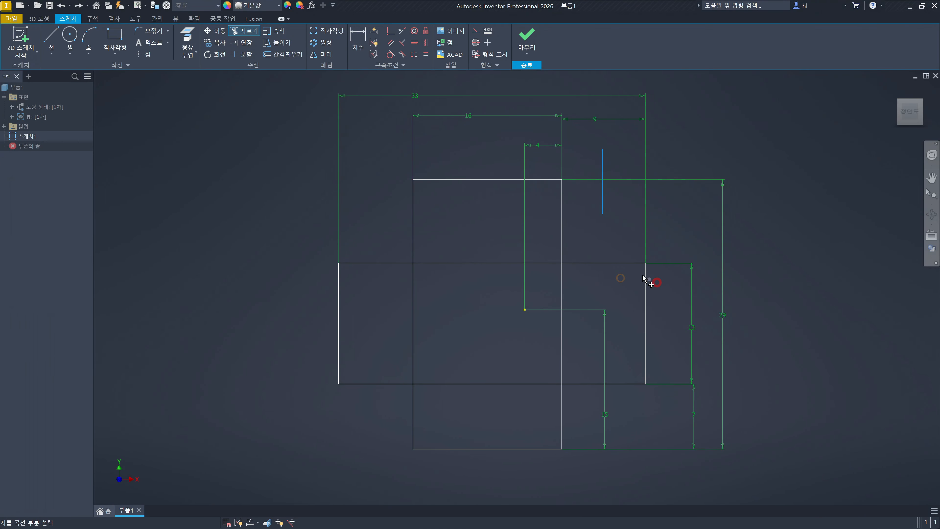
left_click(631, 264)
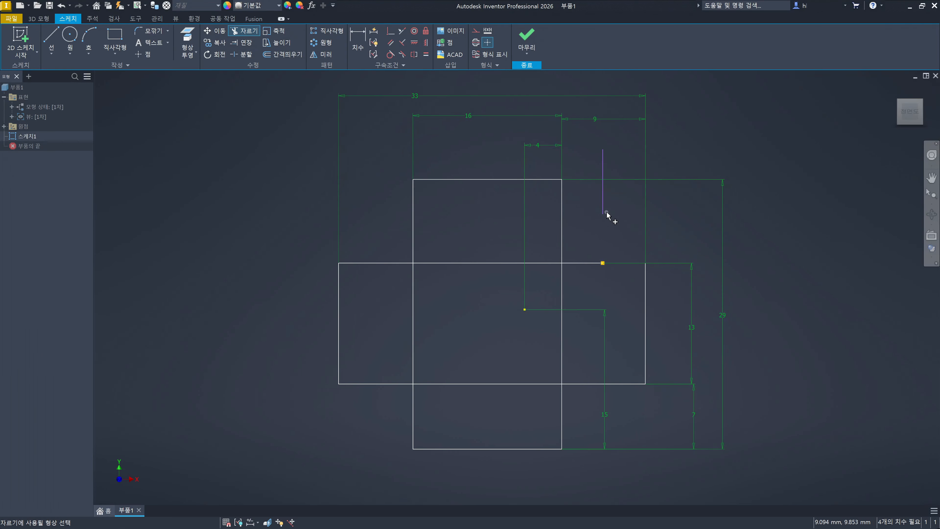
right_click(614, 227)
left_click(654, 227)
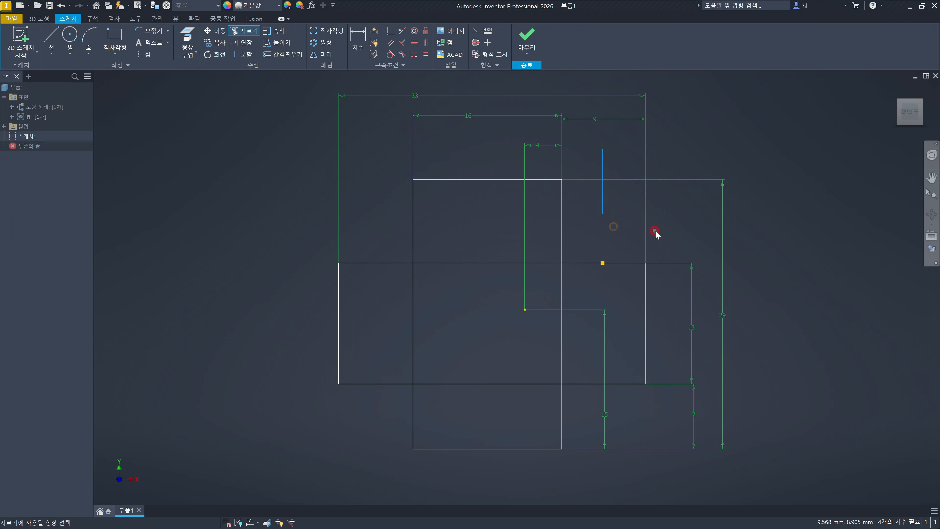
left_click(625, 384)
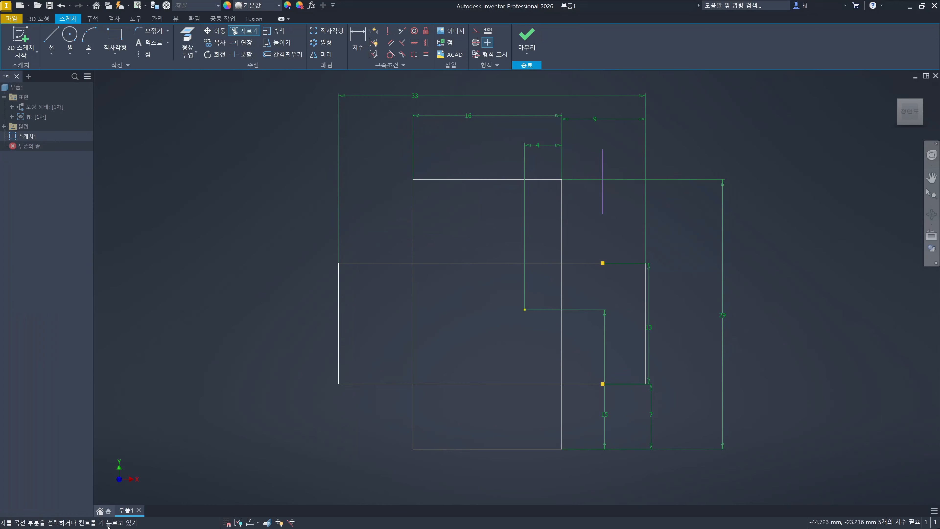
mouse_move(120, 521)
key("ctrl+z")
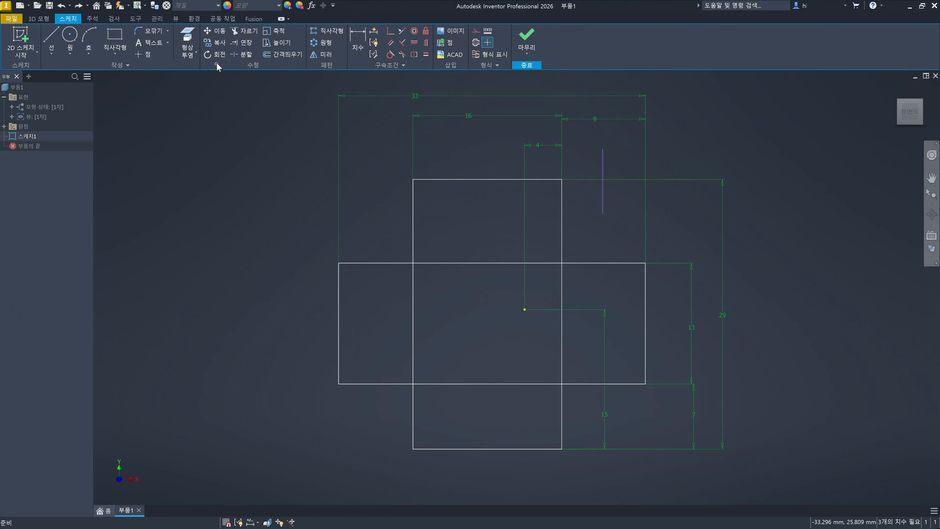
left_click(221, 33)
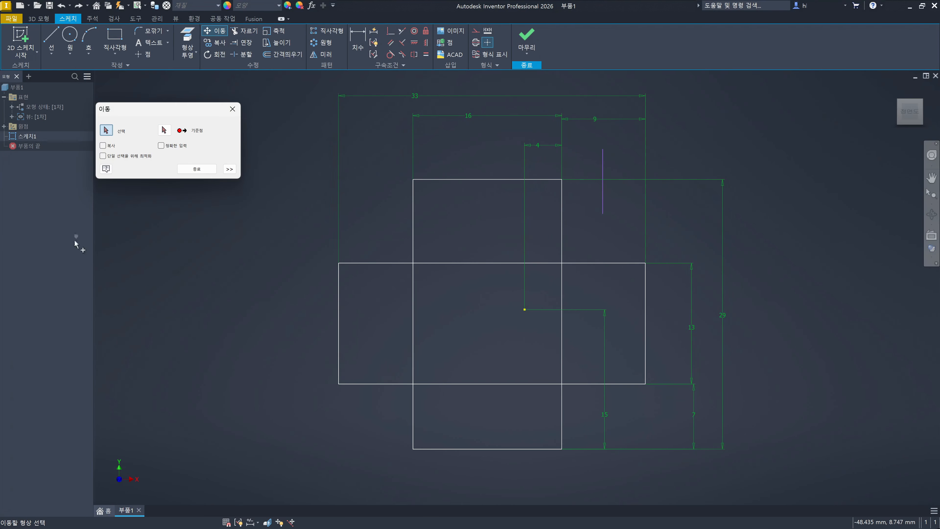
left_click(225, 114)
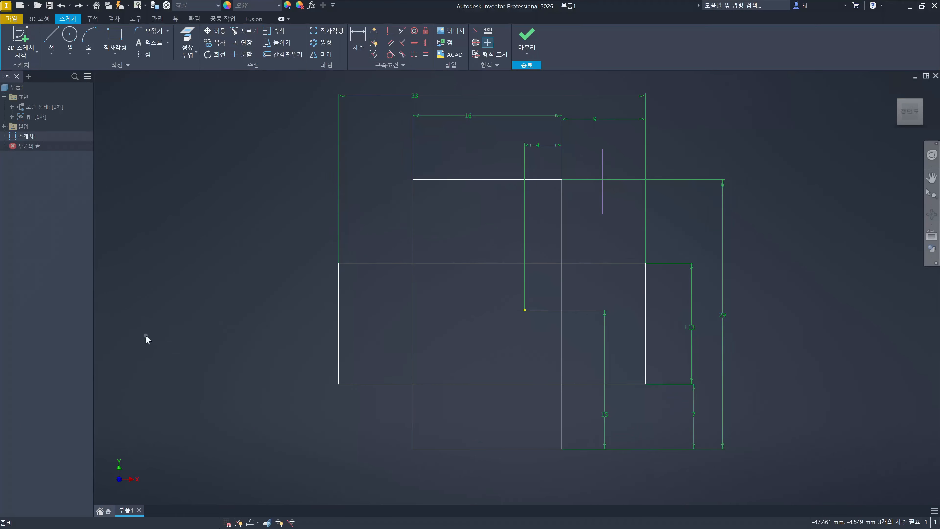
left_click(666, 329)
left_click(804, 306)
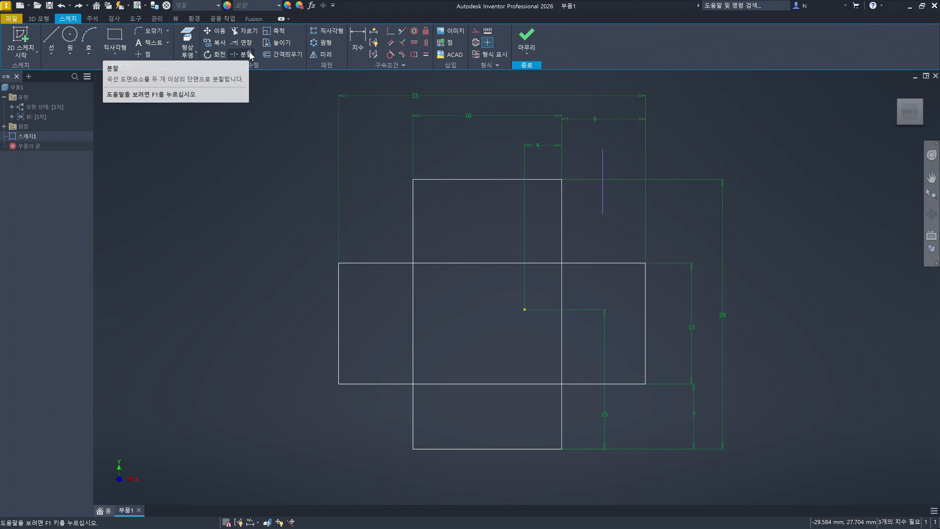
left_click(624, 231)
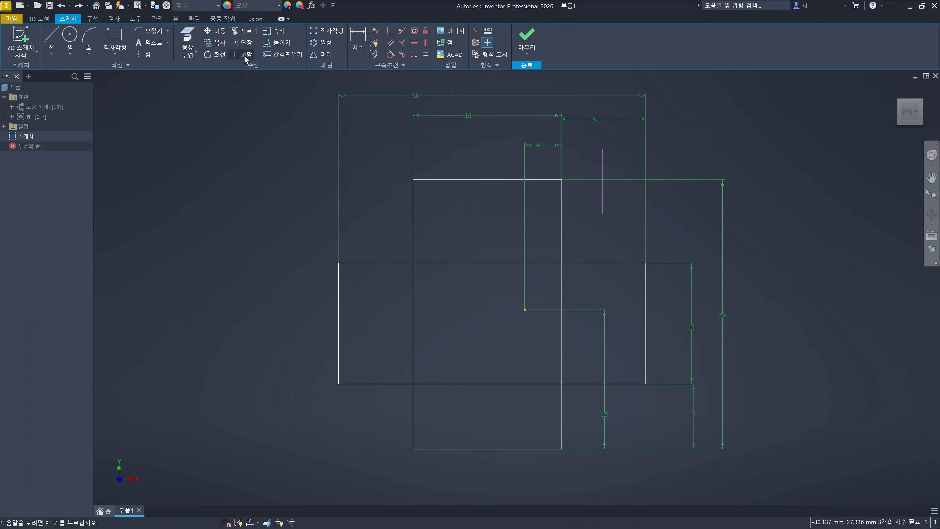
left_click(217, 197)
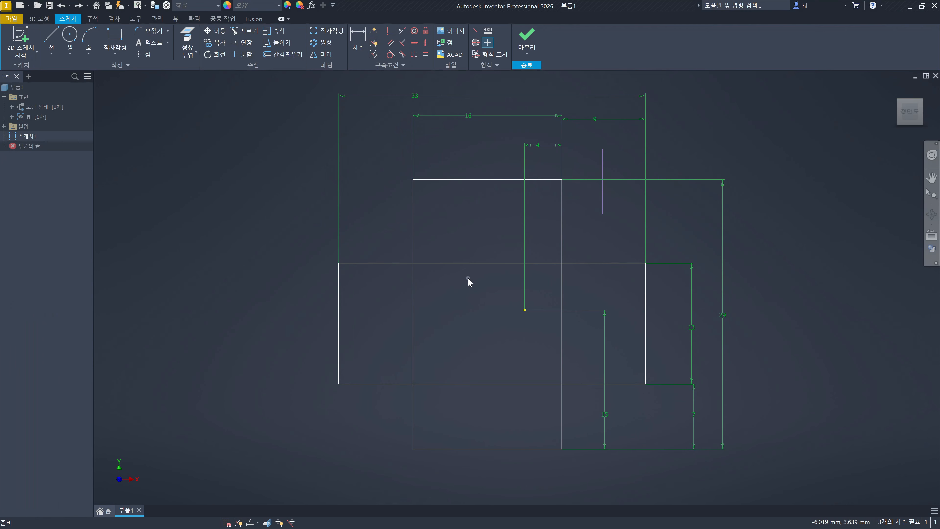
- Examine the options for switching between Extend, Trim and Split while each of these commands is active, without editing the sketch
key("x")
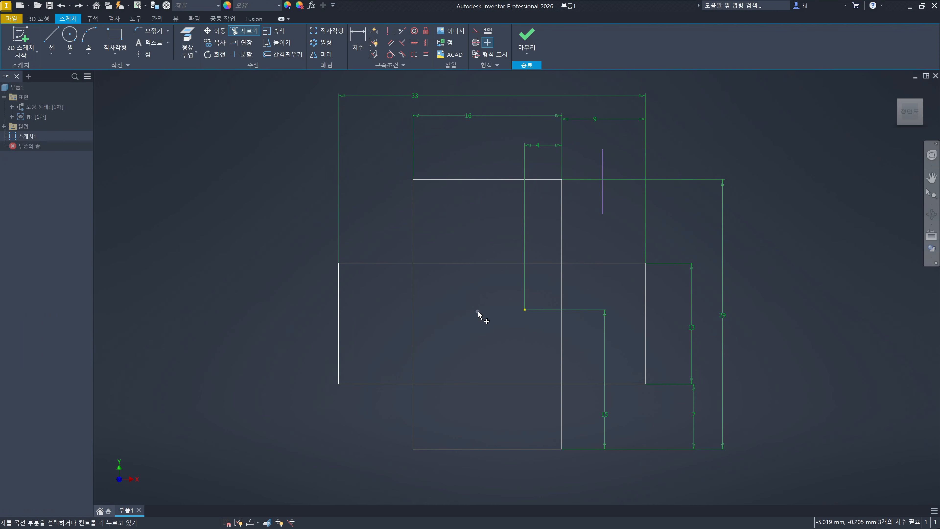
right_click(478, 313)
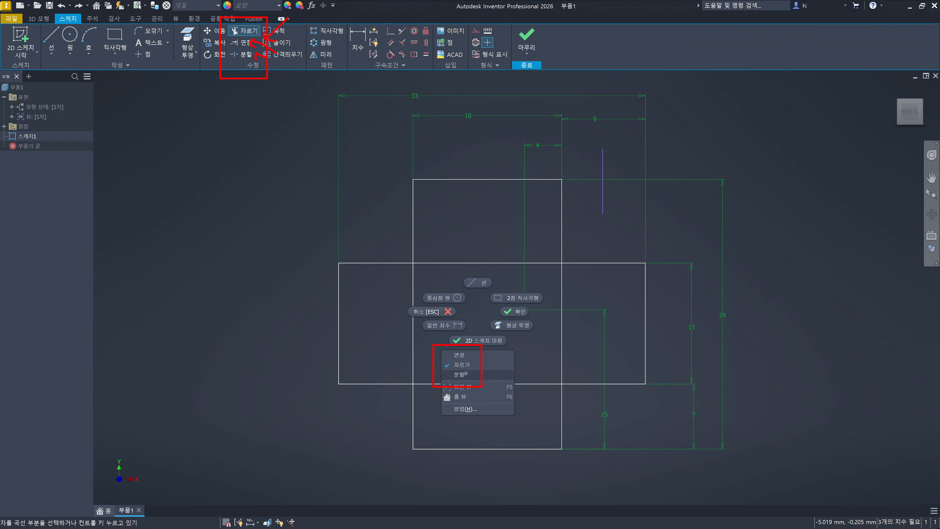
left_click(434, 311)
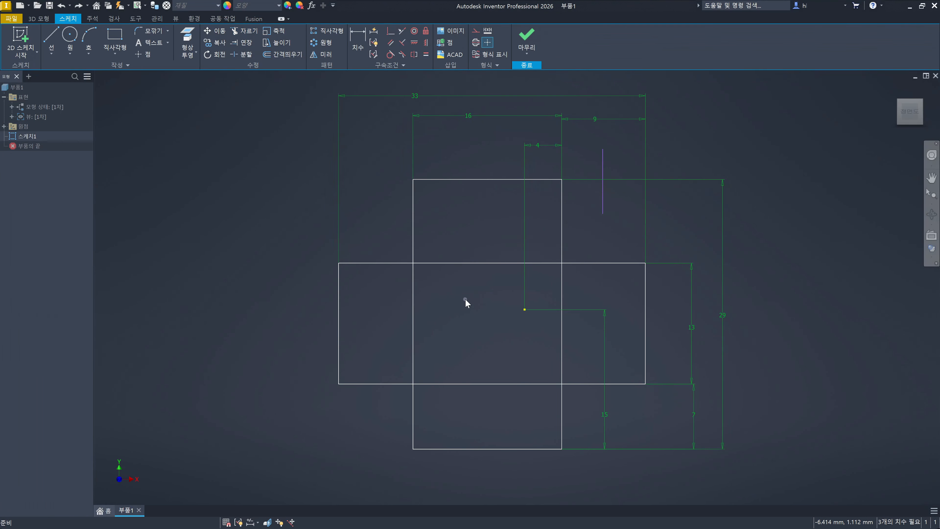
left_click(246, 42)
right_click(271, 238)
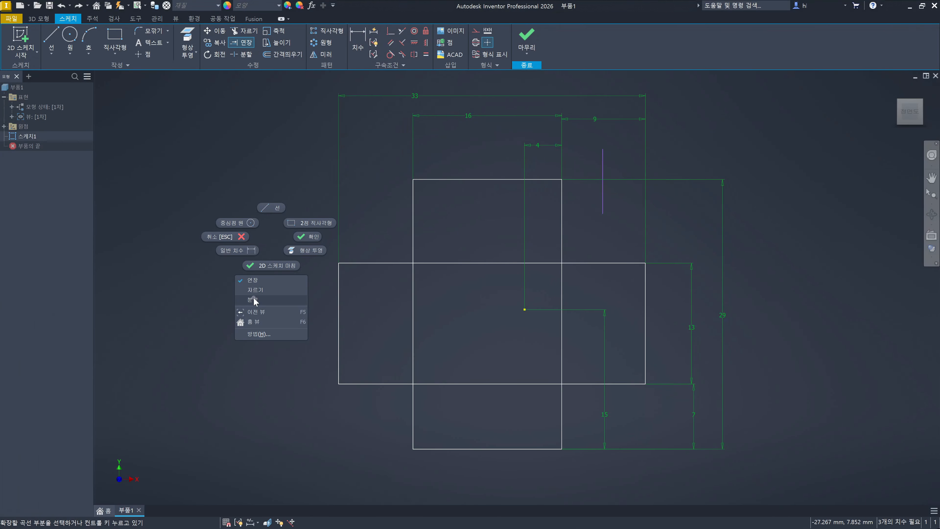
left_click(475, 308)
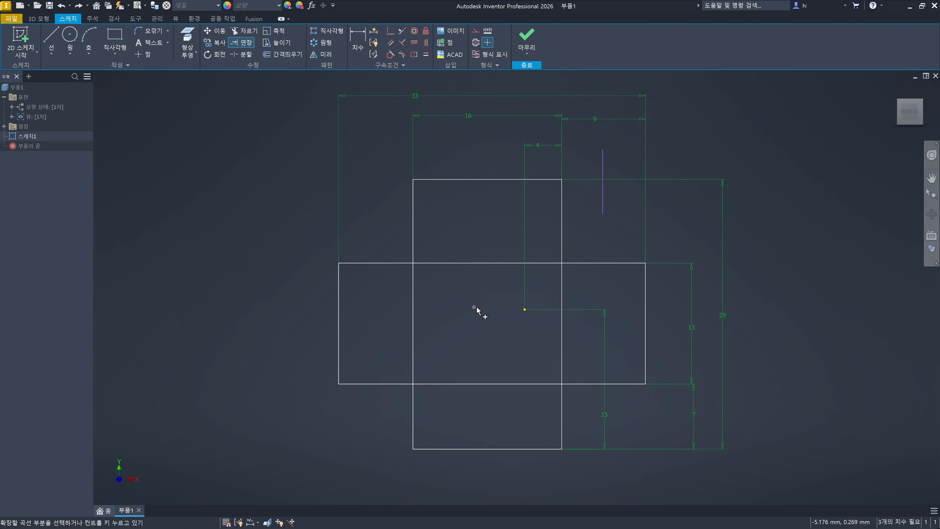
key("Escape")
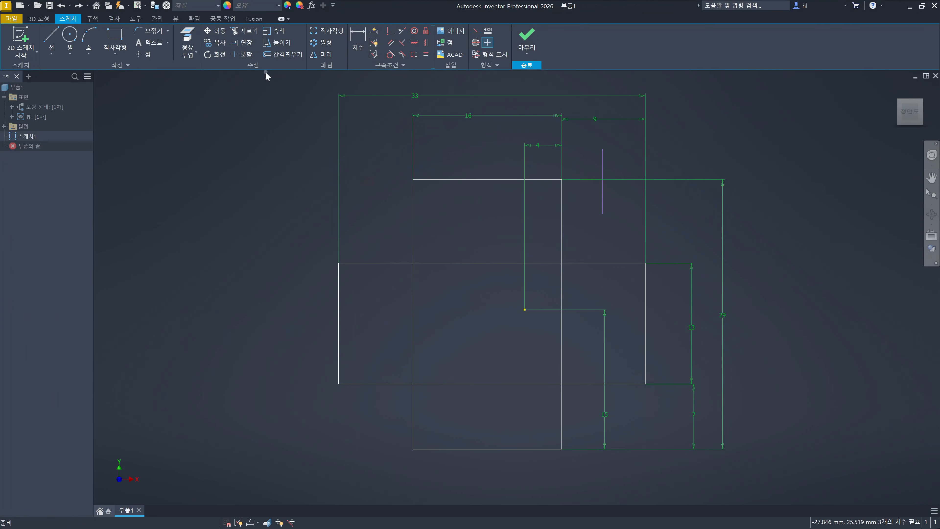
left_click(247, 56)
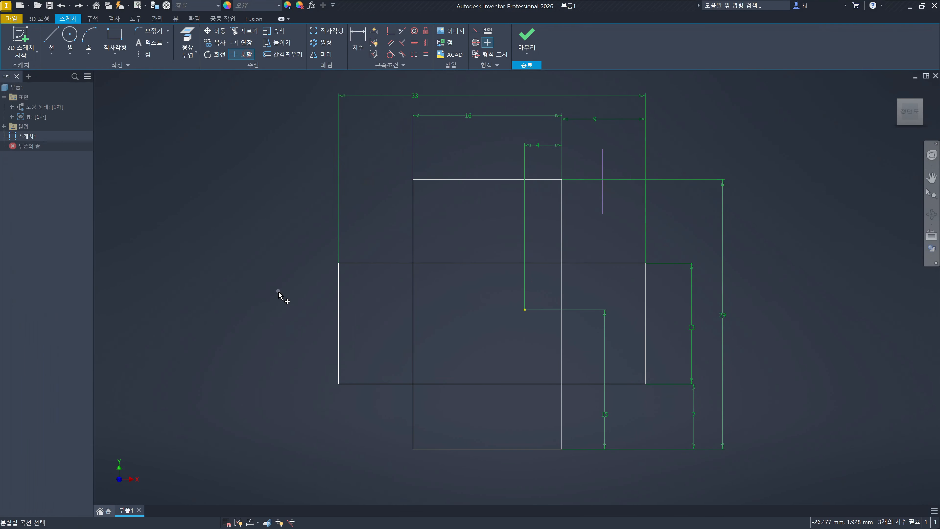
right_click(278, 292)
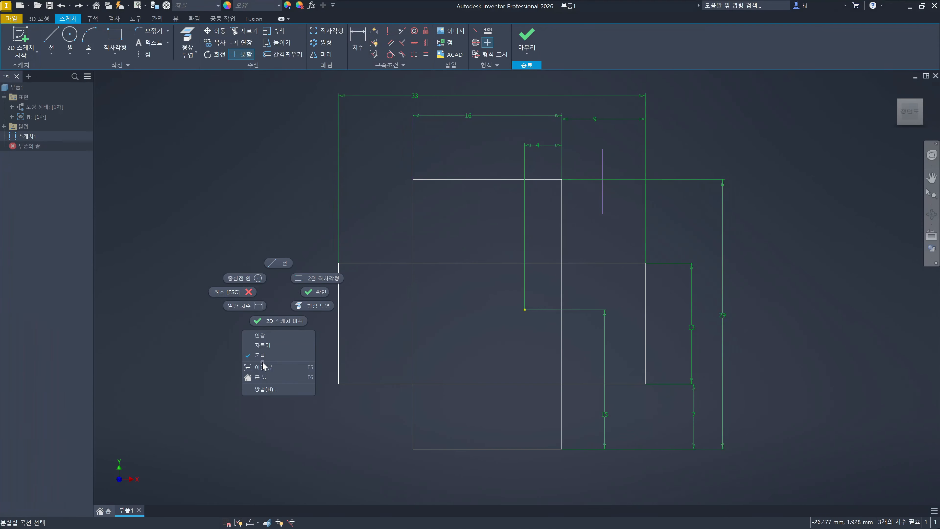
left_click(463, 332)
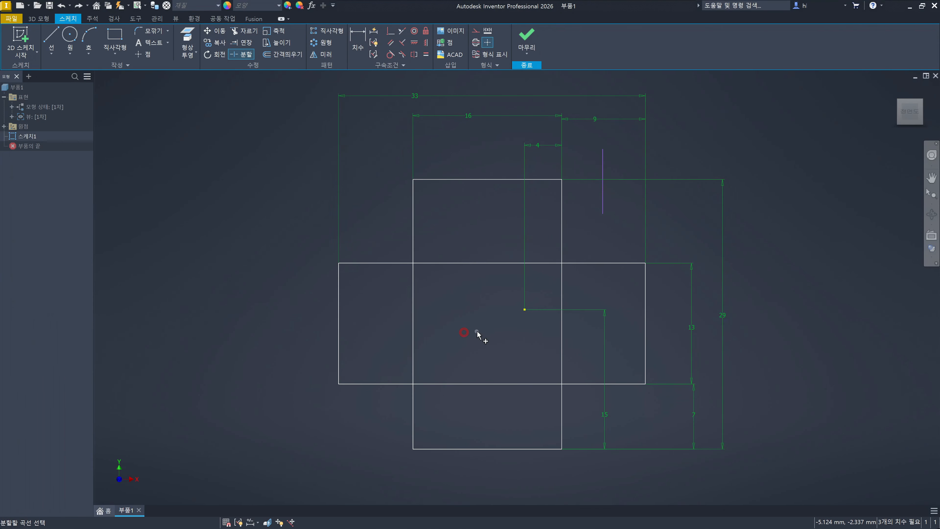
key("Escape")
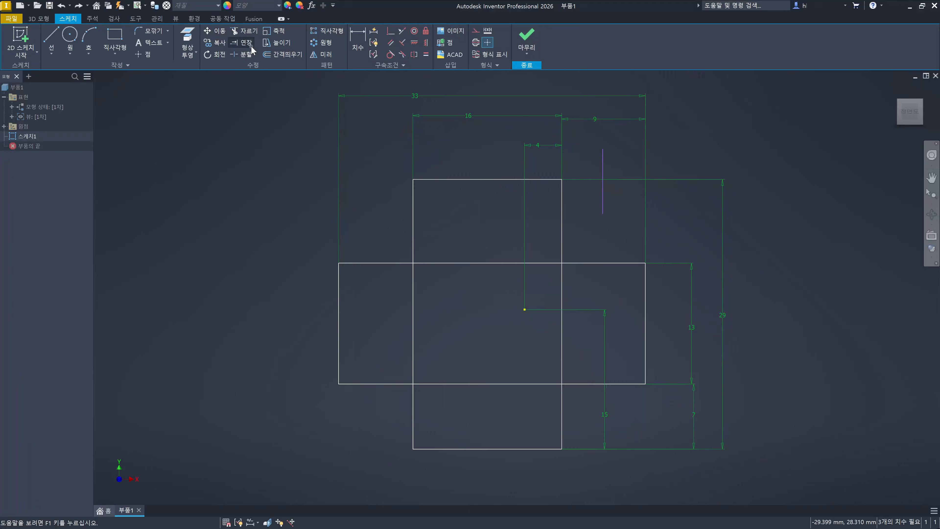
- Switch from Trim to Extend, extend the separate vertical line to the horizontal rectangle's upper edge and on to its lower edge, and undo both extensions
left_click(456, 319)
key("x")
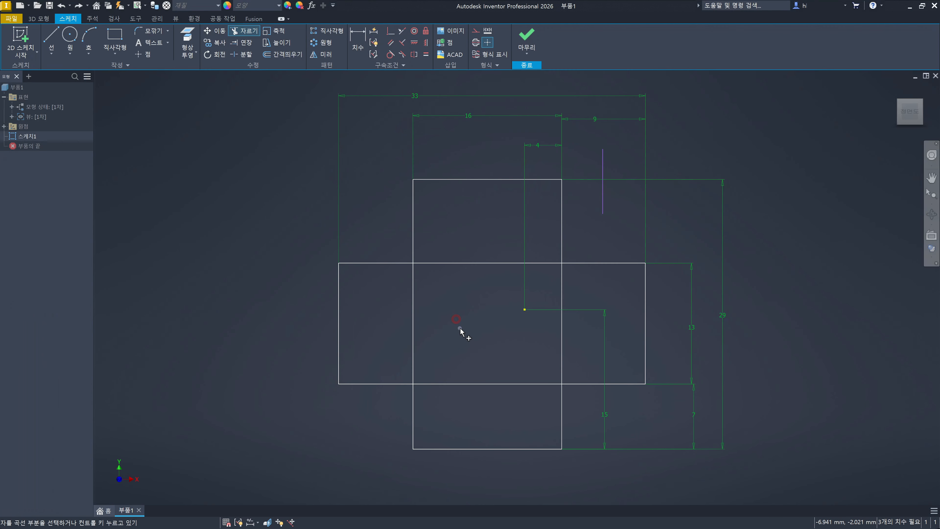
right_click(460, 328)
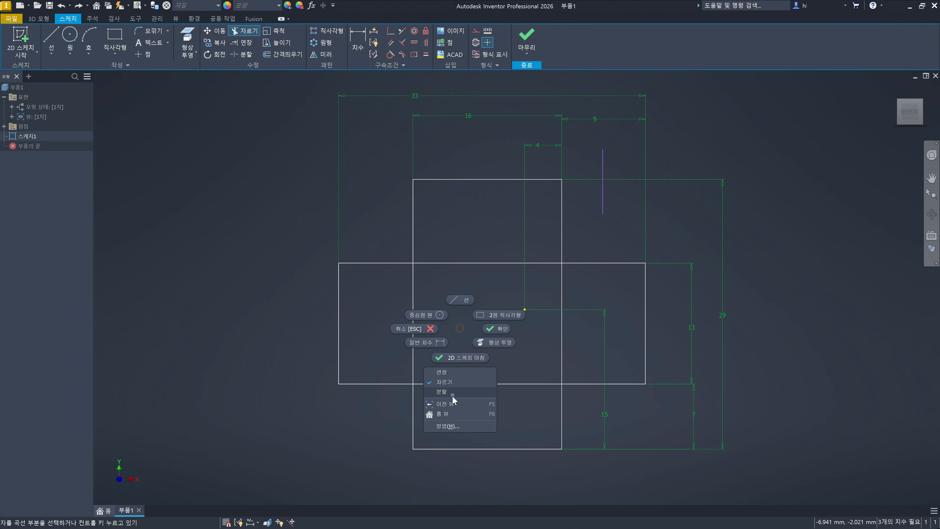
left_click(450, 371)
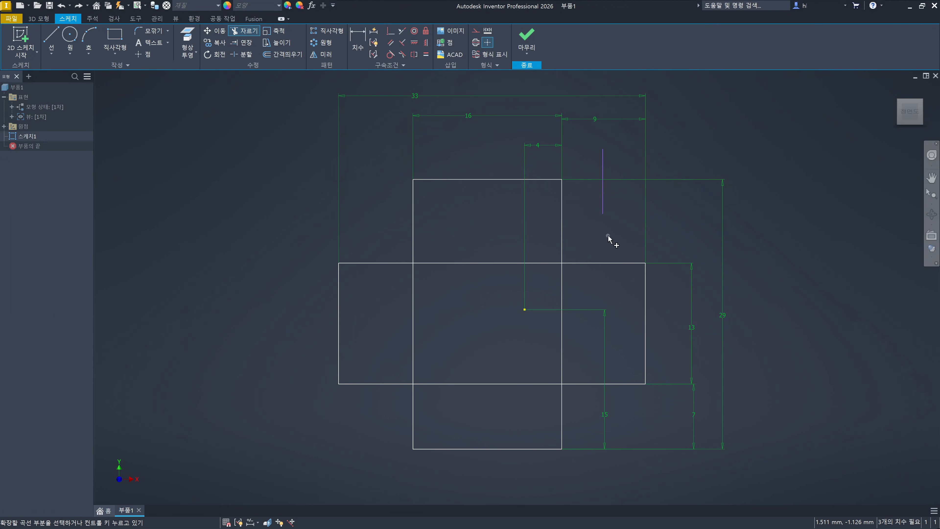
left_click(602, 206)
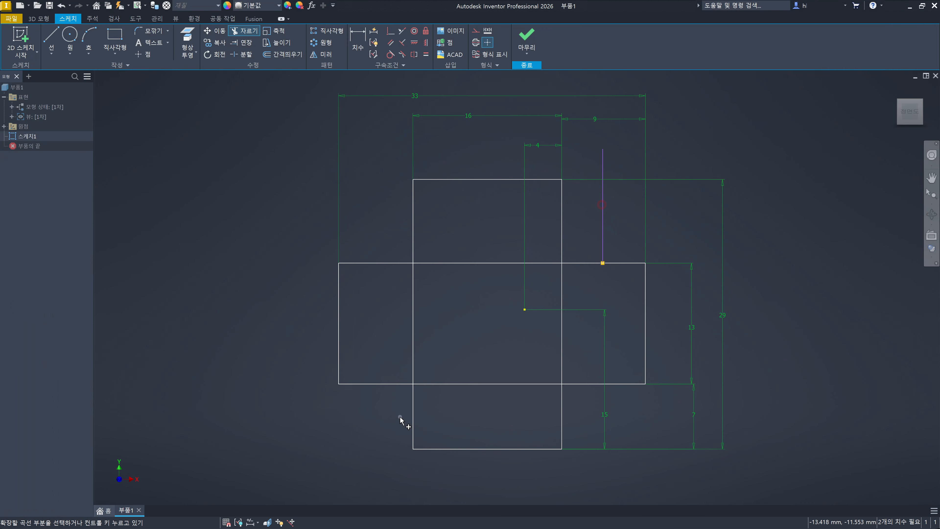
left_click(604, 249)
key("ctrl+z")
key("ctrl+z")
key("Escape")
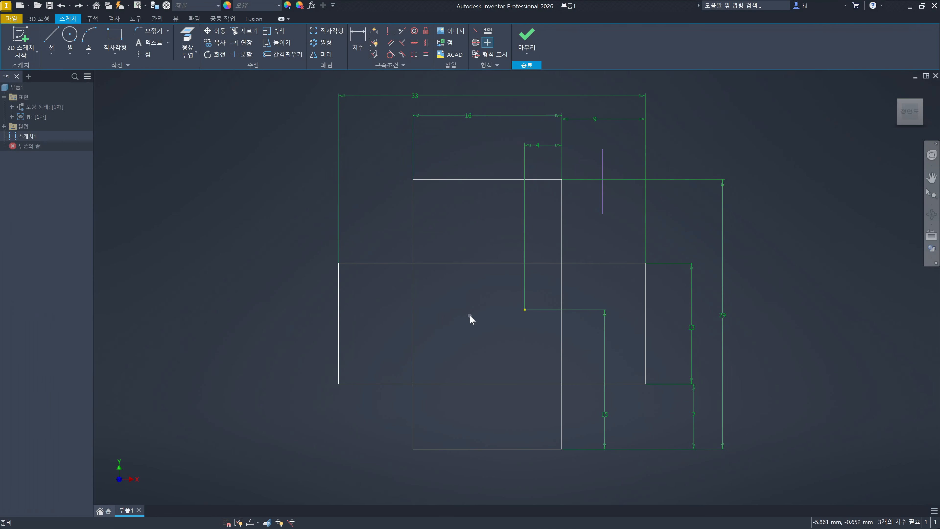
- Switch from Trim to Extend and extend the separate vertical line directly to the horizontal rectangle's lower edge, using that edge as the boundary
key("x")
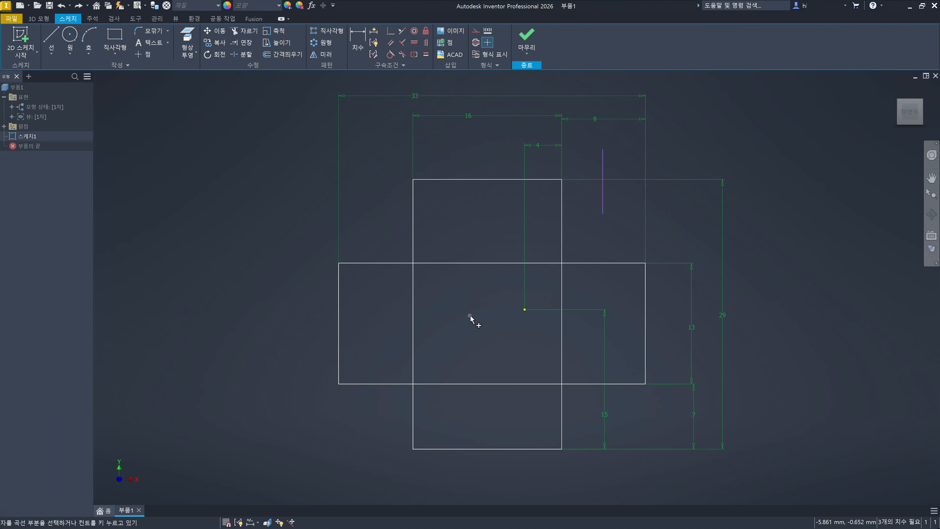
right_click(470, 316)
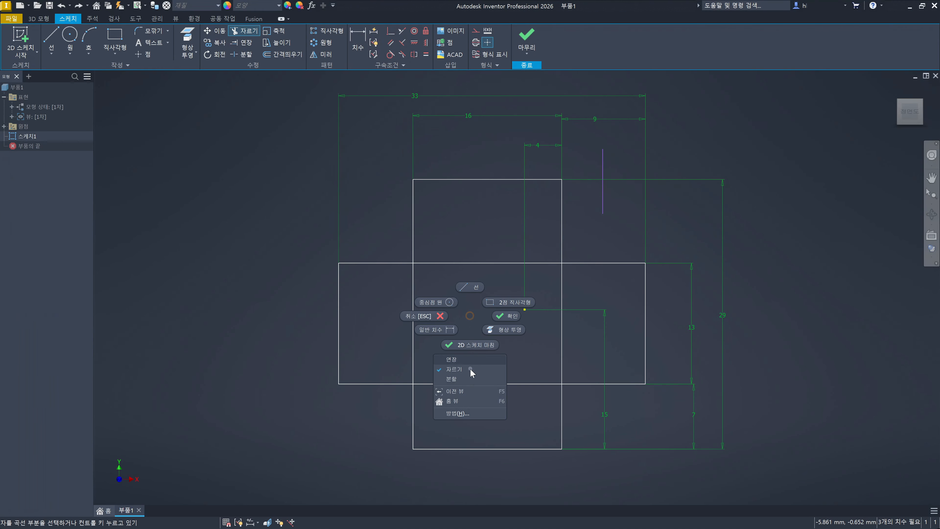
left_click(472, 360)
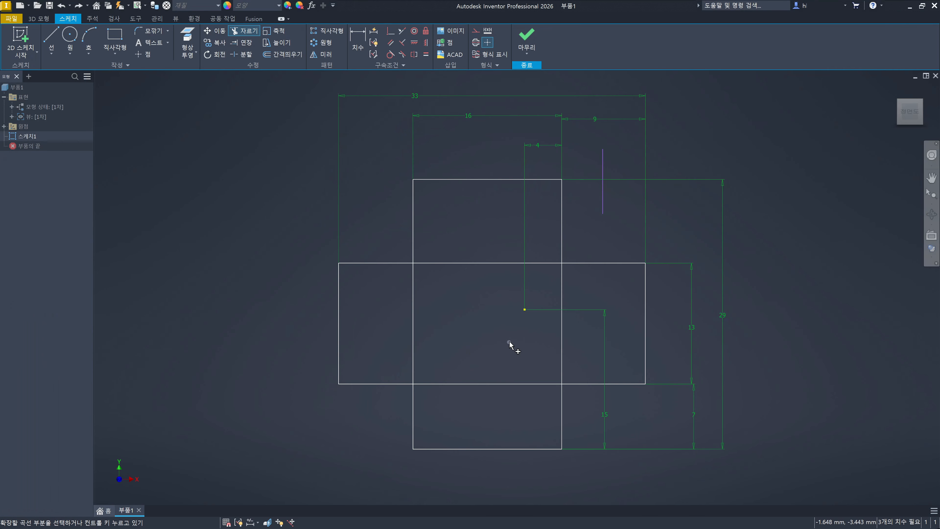
key("ctrl")
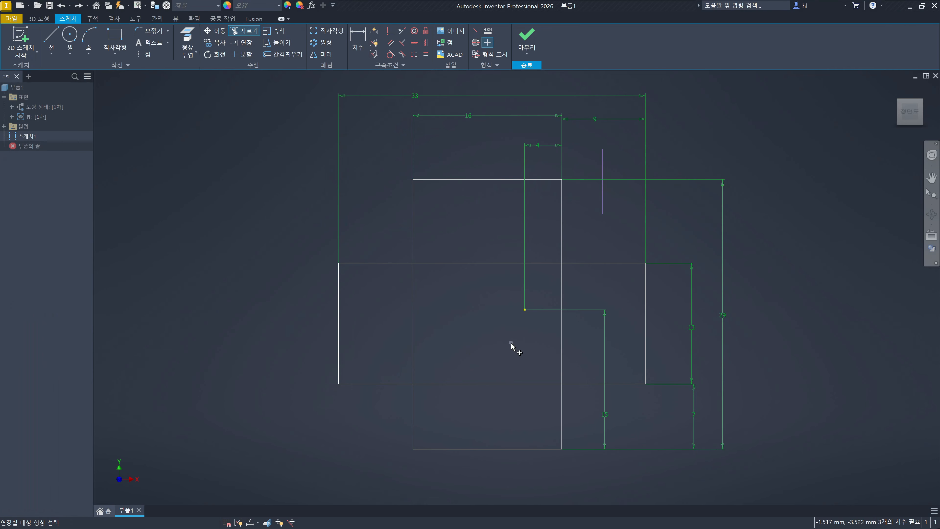
left_click(517, 385)
right_click(499, 328)
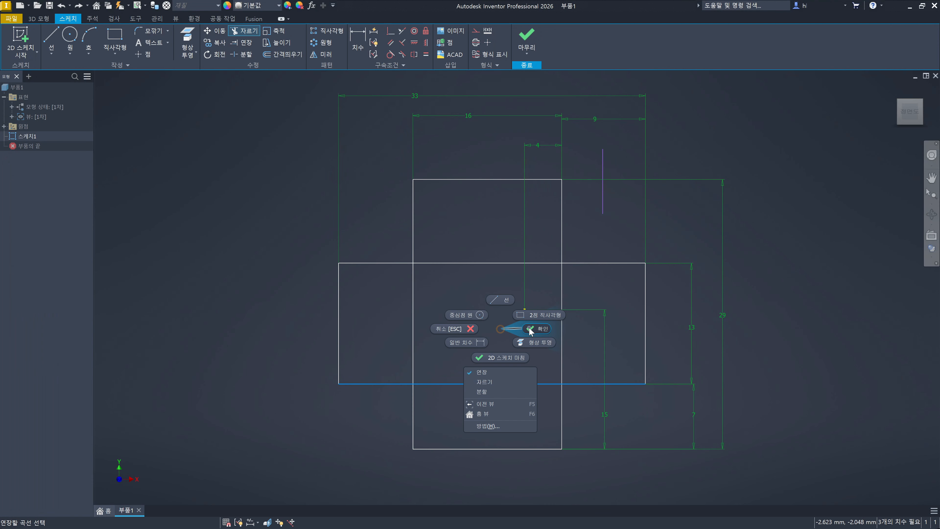
left_click(500, 323)
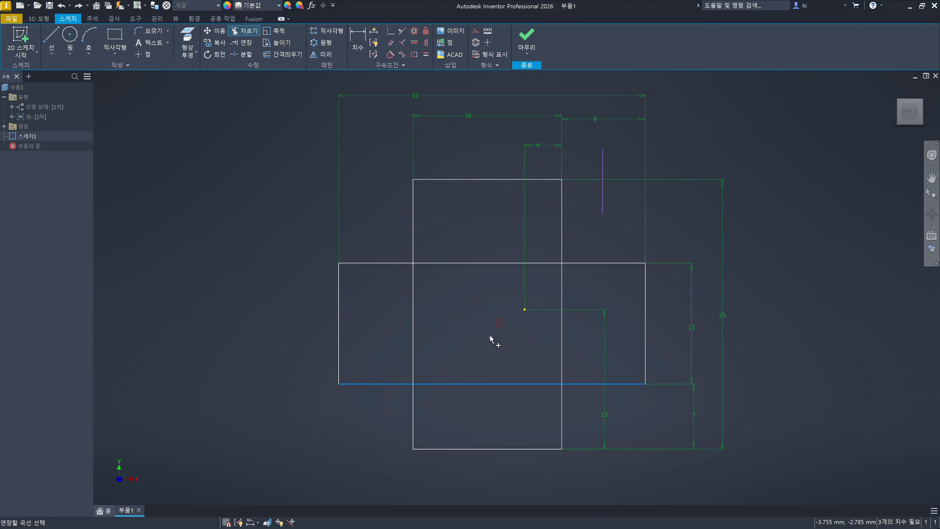
left_click(603, 207)
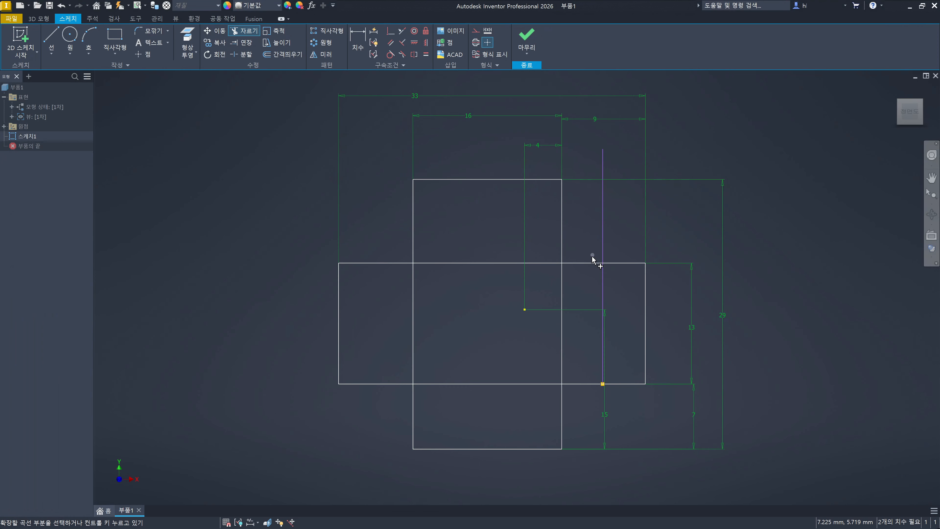
left_click(481, 332)
- Leave the Extend command and move the vertical 15 mm dimension slightly to the right, away from the extended line
left_click(609, 415)
key("Escape")
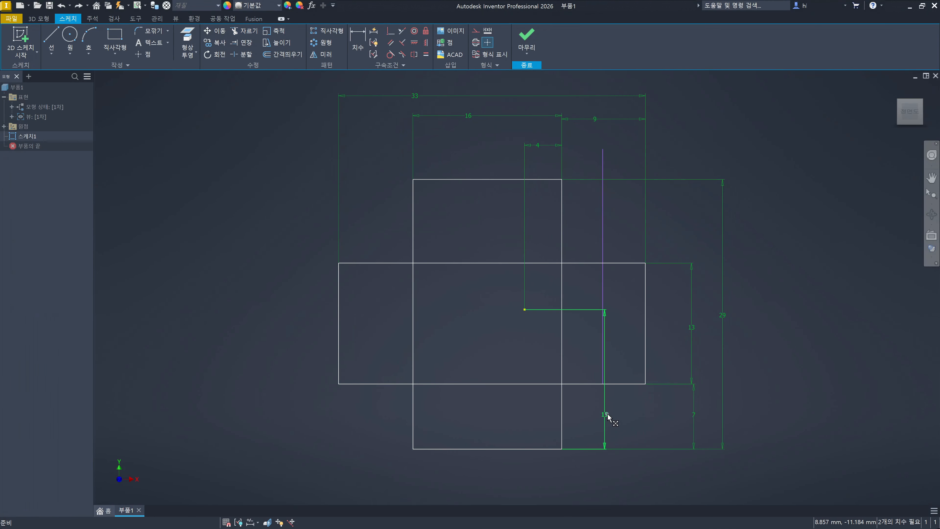
left_click_drag(609, 418, 625, 417)
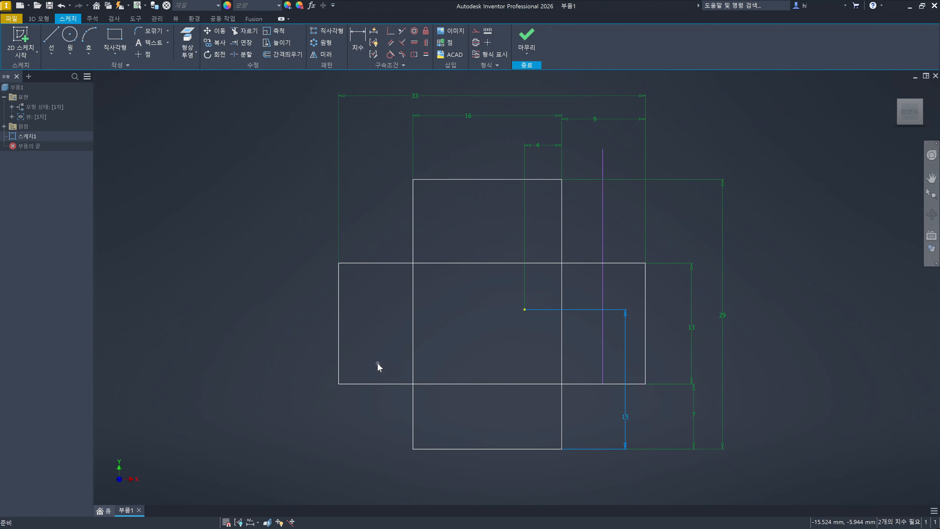
- Draw a 13 mm diameter circle overlapping the horizontal rectangle's left edge, with its centre outside the rectangle
left_click(70, 41)
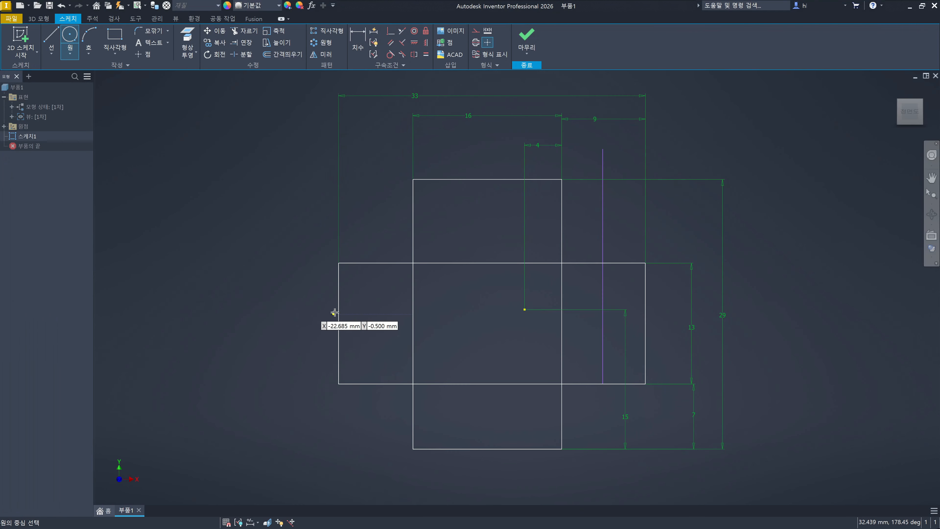
left_click(292, 323)
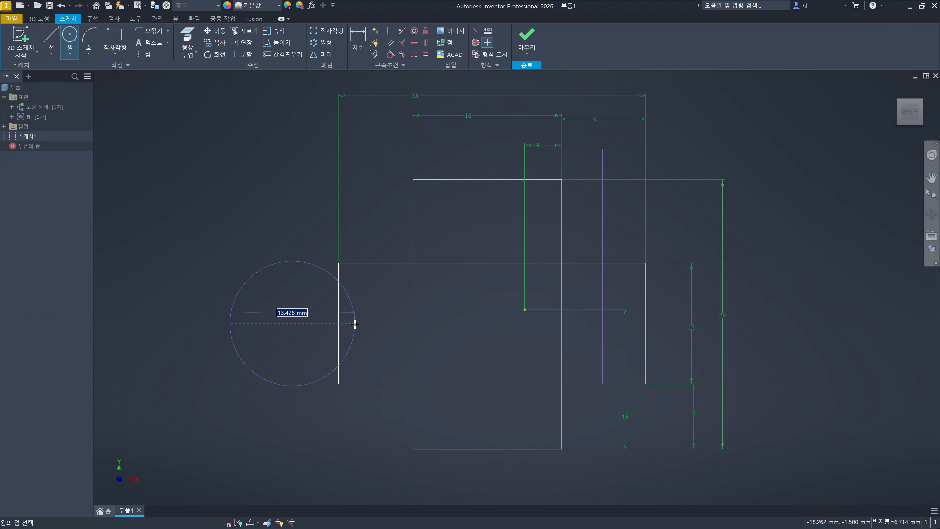
type("13")
key("Return")
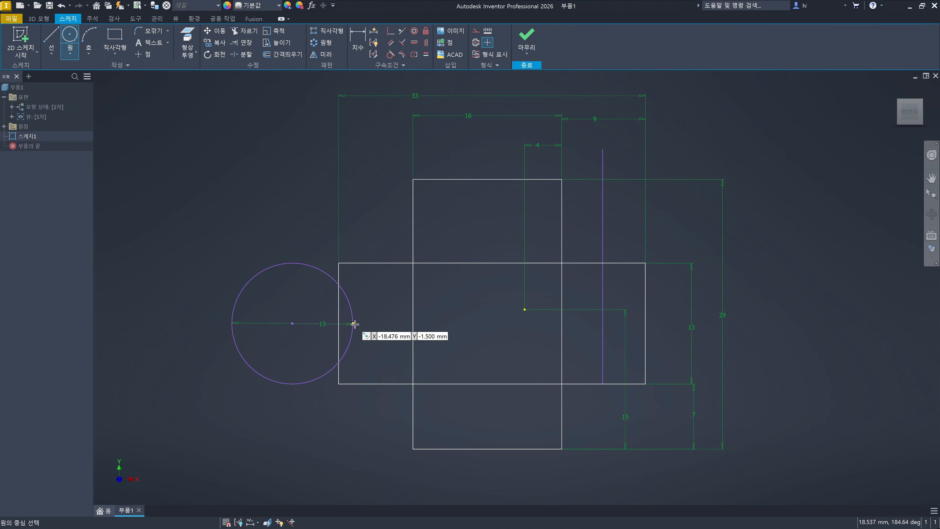
key("Escape")
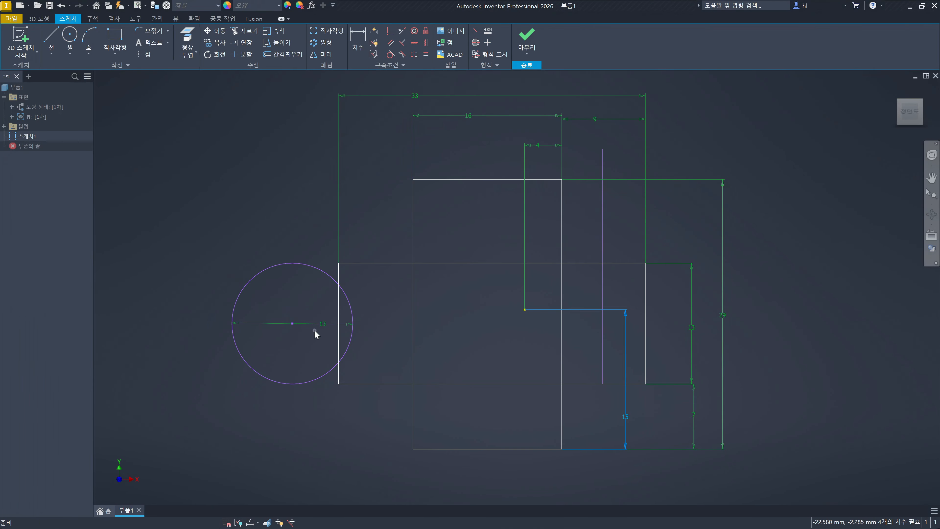
left_click(293, 299)
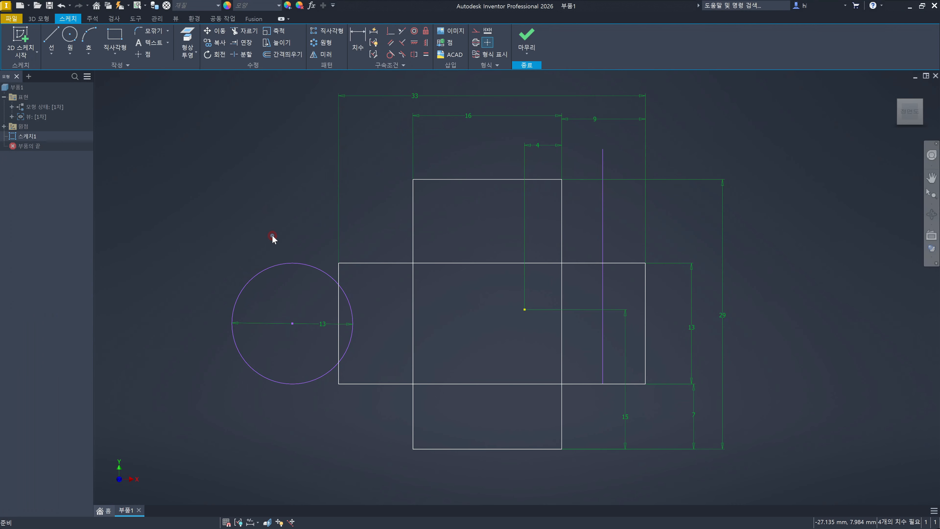
- Trim the circle's part inside the horizontal rectangle and undo it, and trim the part outside the rectangle and undo that too
key("x")
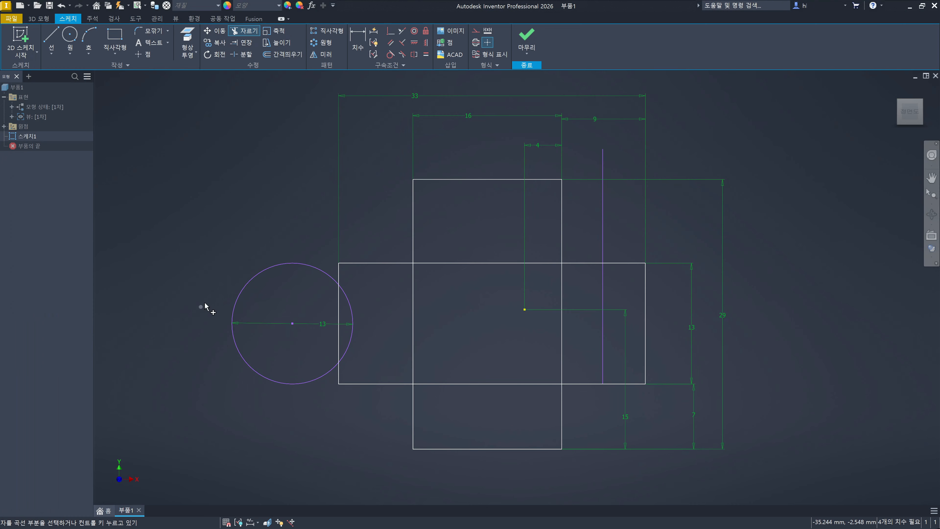
left_click(352, 308)
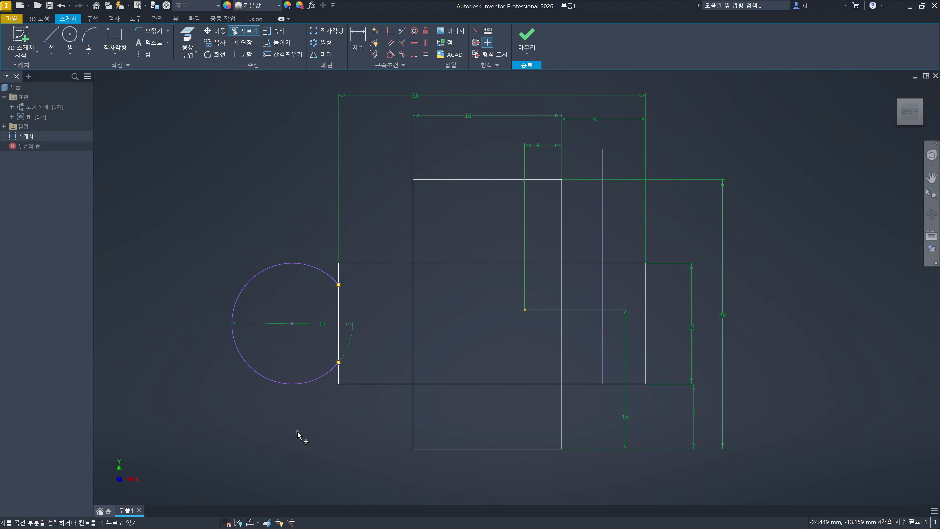
key("Escape")
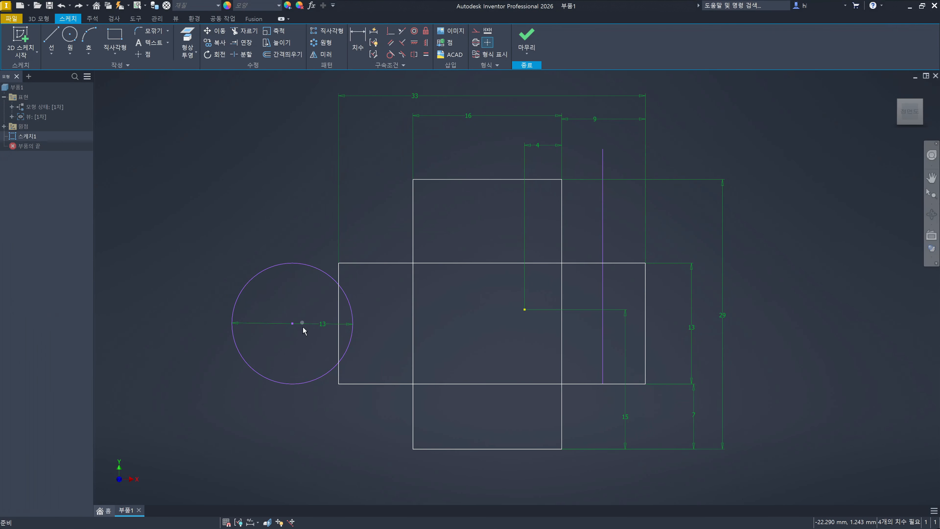
key("x")
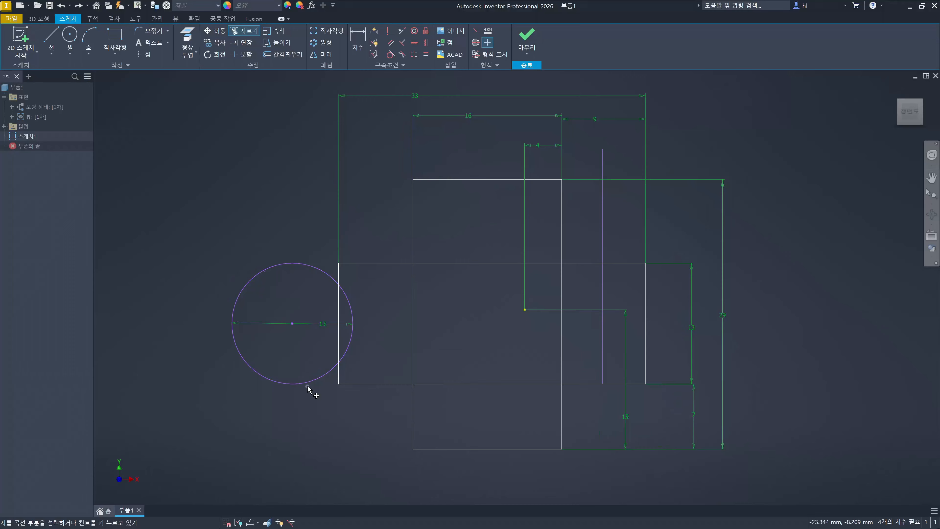
left_click(310, 383)
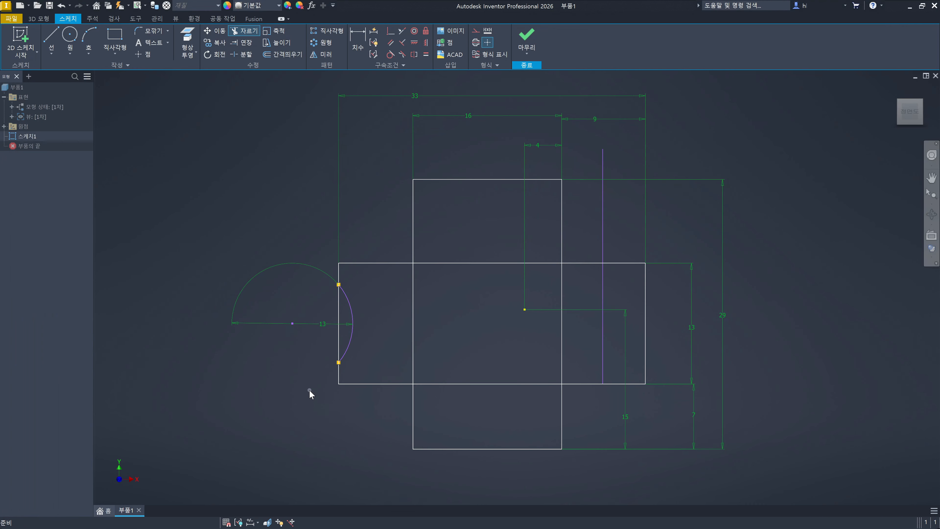
key("ctrl+z")
left_click(312, 411)
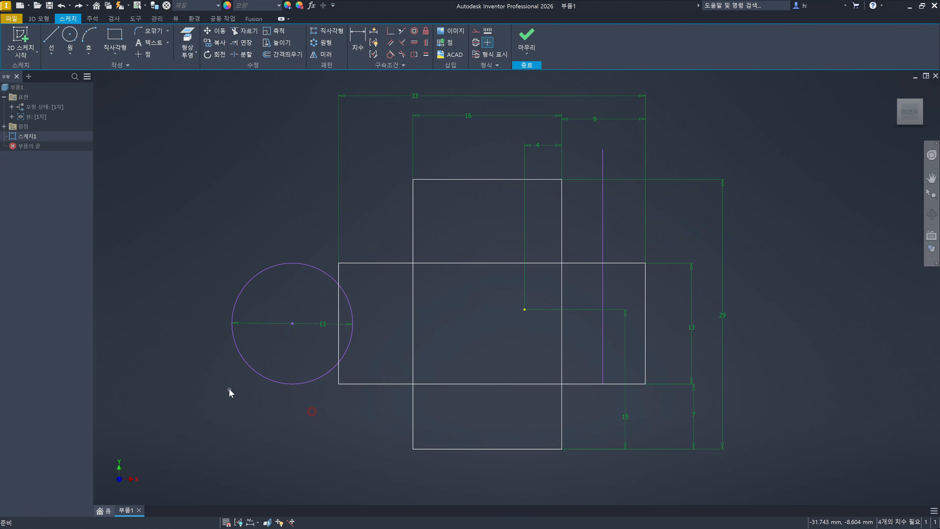
- Draw a vertical line about 15.5 mm long across the circle's left part and trim the circle's upper and lower arcs between line and rectangle
key("l")
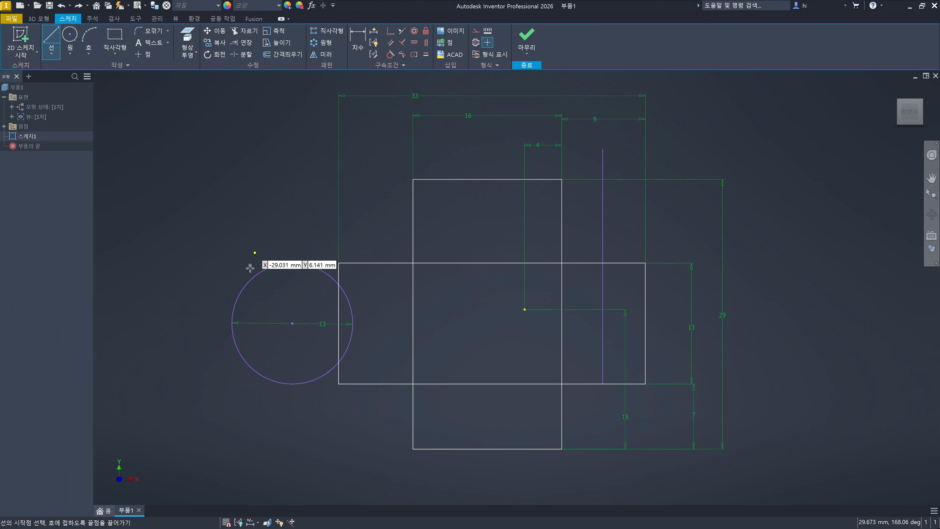
left_click(258, 258)
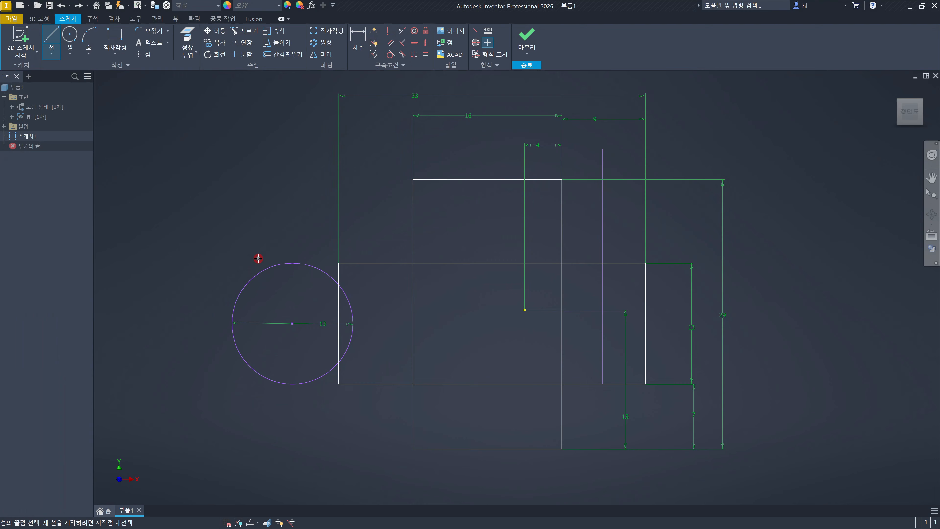
left_click(260, 404)
key("Escape")
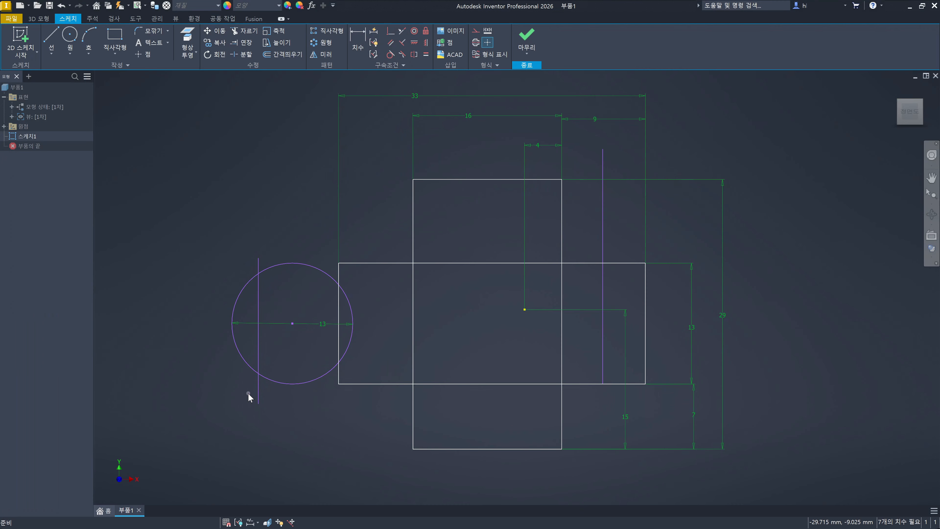
key("x")
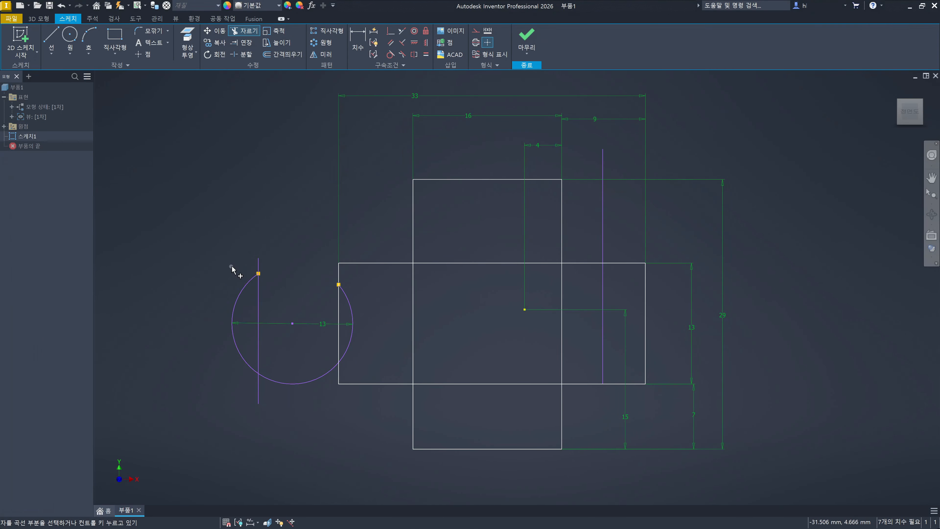
left_click(317, 379)
- Dimension the radius of the arc left inside the horizontal rectangle, accepting the proposed value
left_click(359, 39)
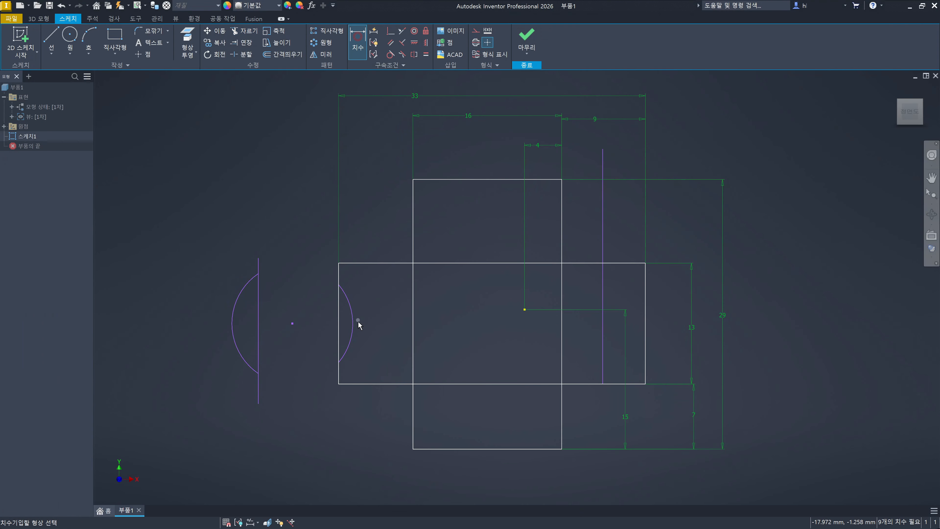
left_click(352, 316)
left_click(384, 294)
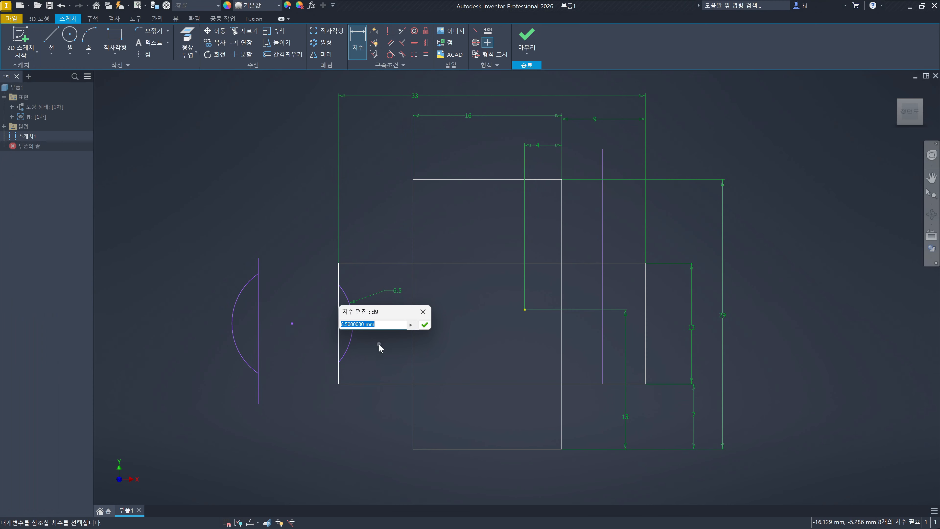
left_click(424, 325)
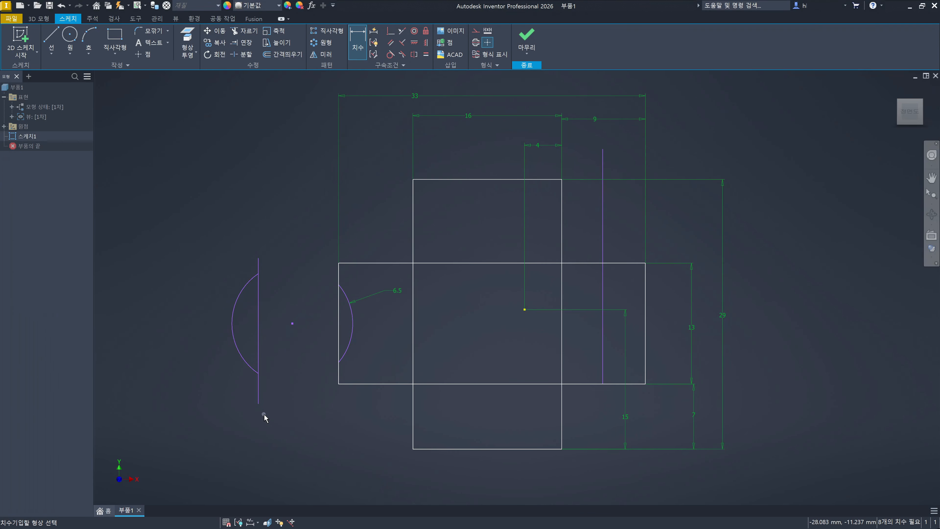
key("Escape")
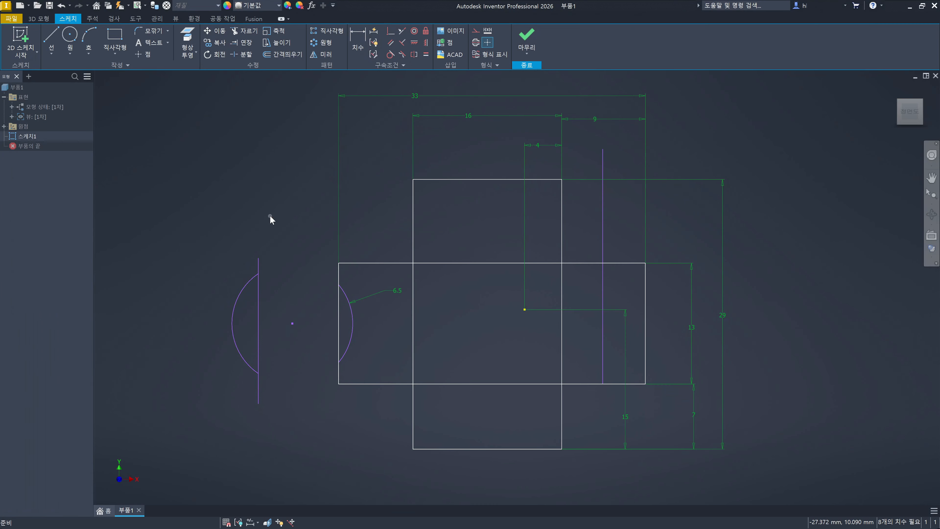
left_click(269, 215)
key("x")
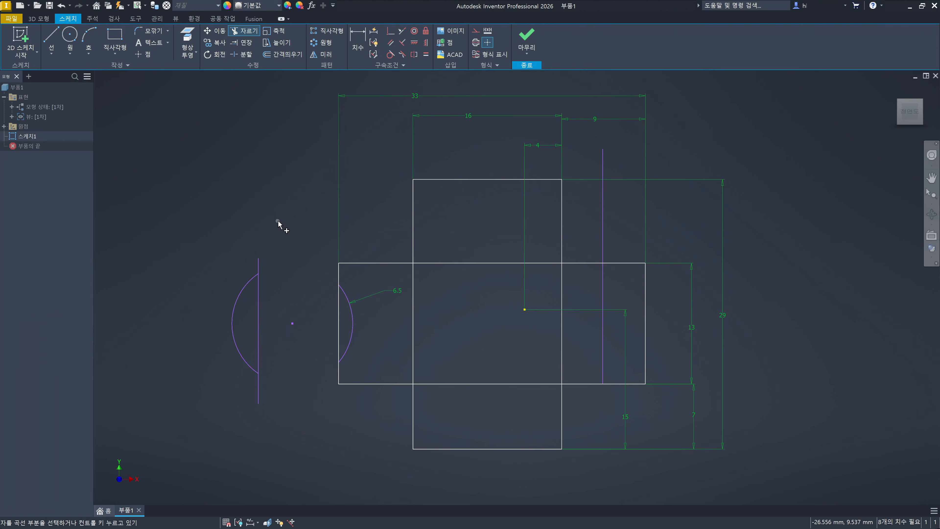
right_click(289, 219)
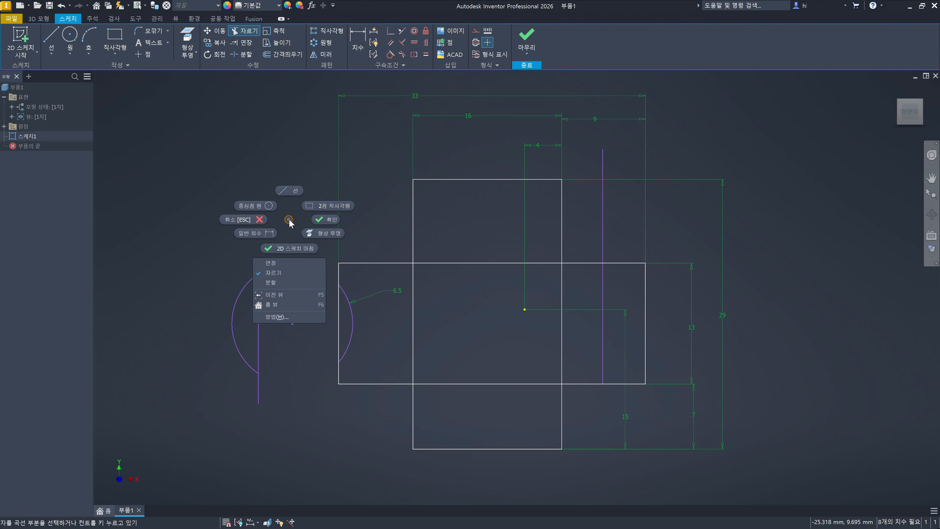
left_click(291, 282)
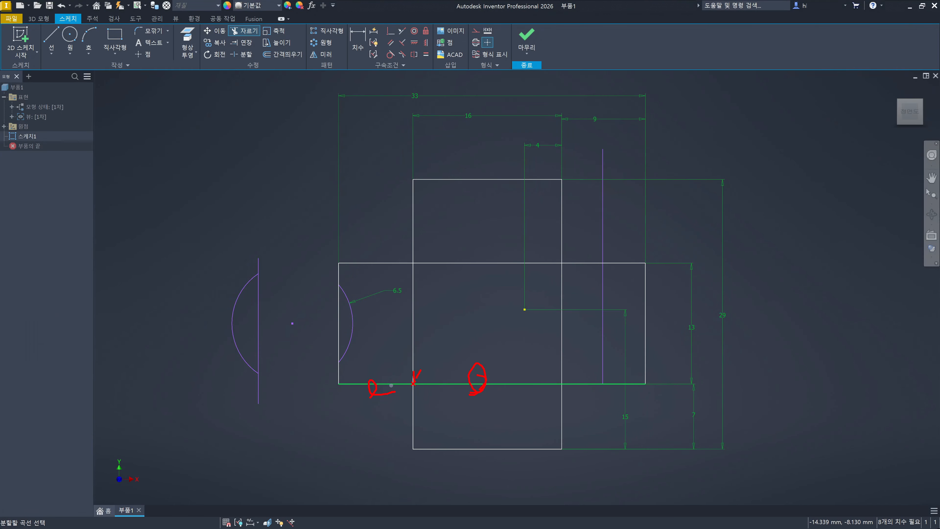
key("Escape")
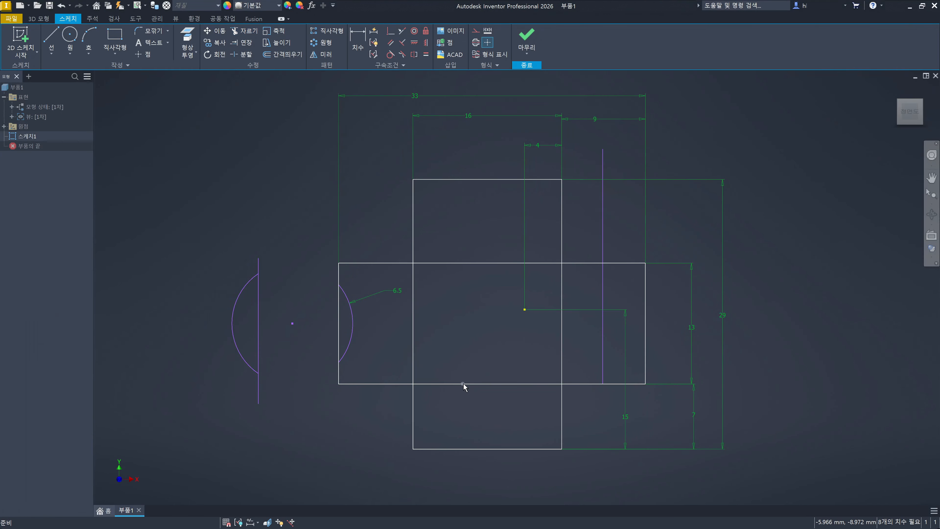
- Repeat Trim, switch it to Split, and split the horizontal rectangle's lower edge where the vertical rectangle's left edge crosses it
right_click(430, 334)
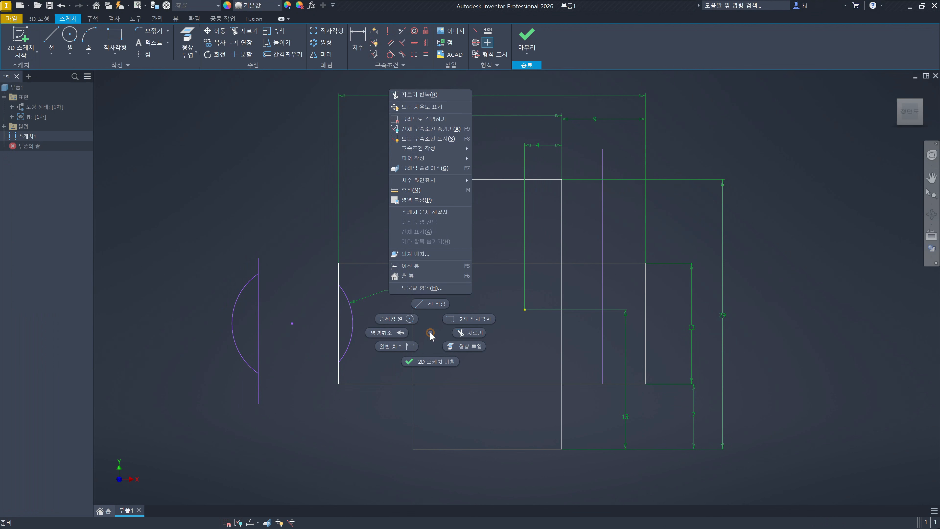
left_click(420, 95)
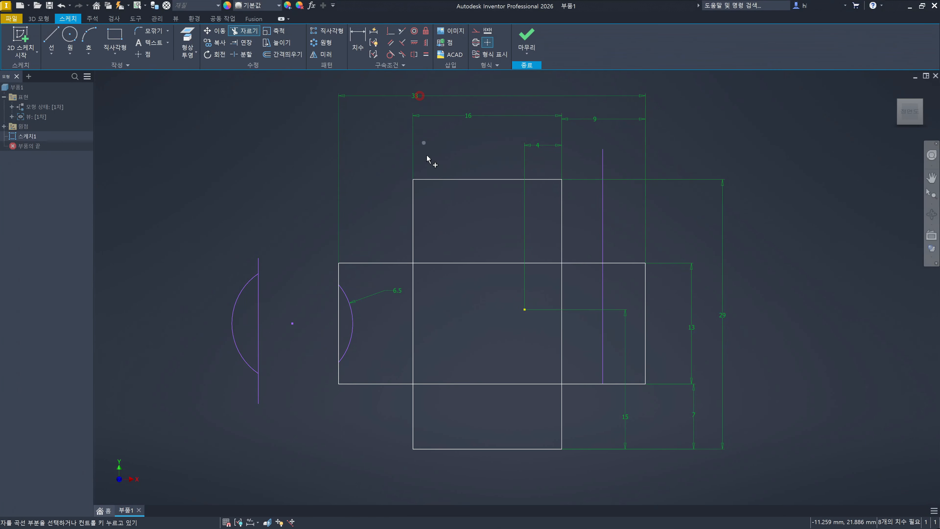
right_click(450, 305)
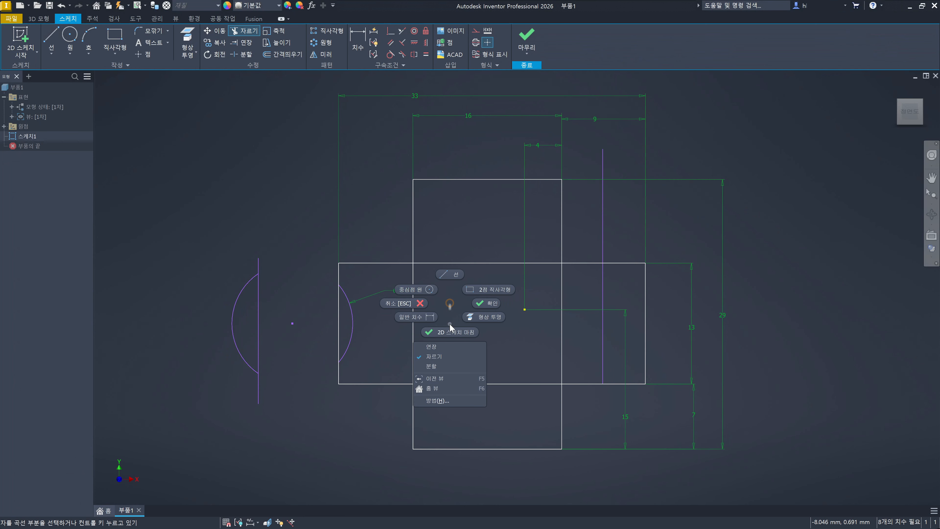
left_click(449, 366)
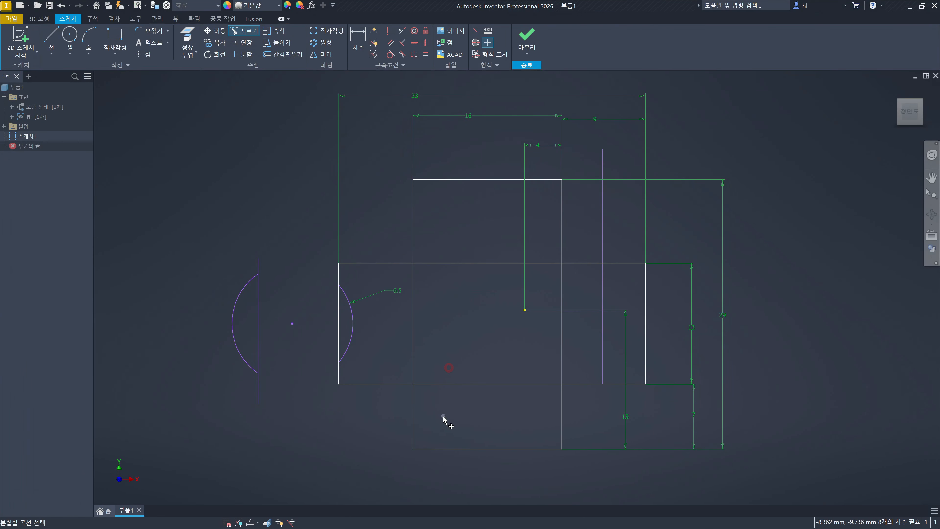
left_click(429, 385)
key("Escape")
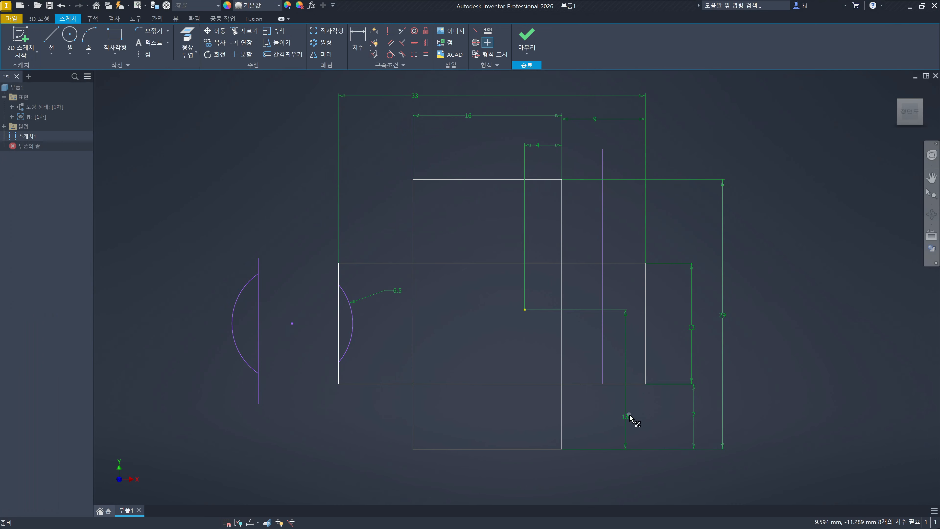
- Set the vertical distance between the two rectangles' lower edges to 8 mm and show all sketch constraints
left_click(694, 419)
left_click(692, 362)
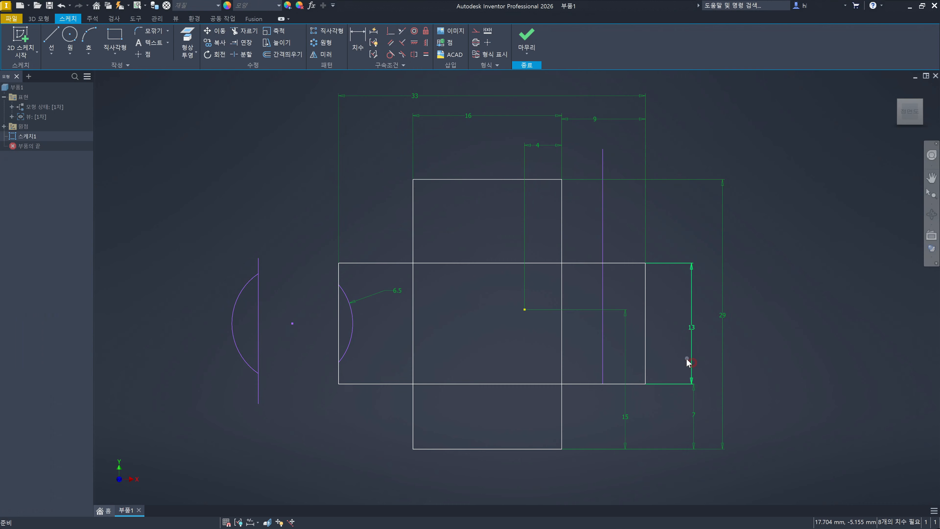
left_click(477, 401)
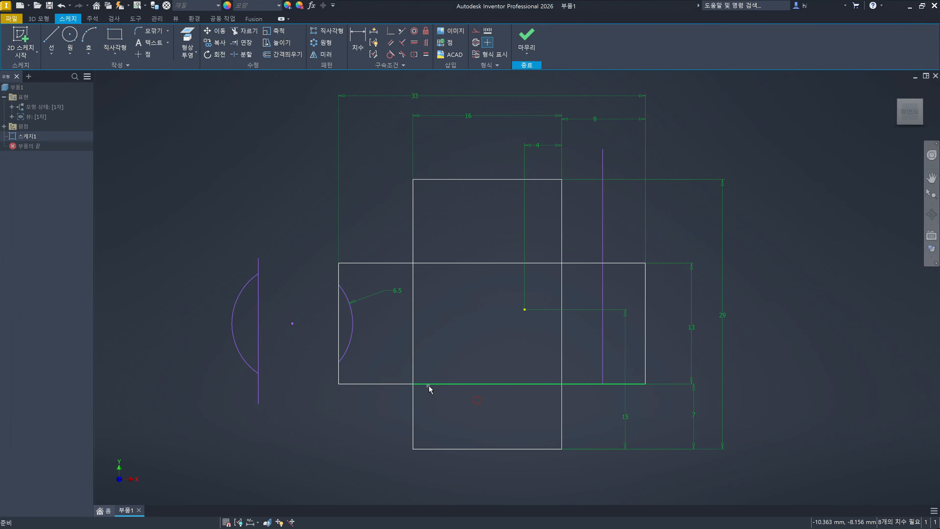
double_click(693, 414)
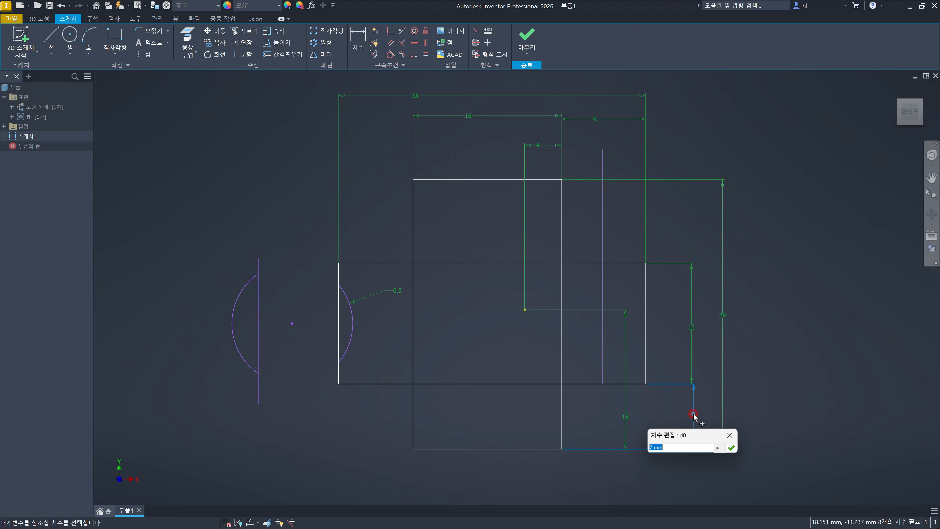
type("8")
key("Return")
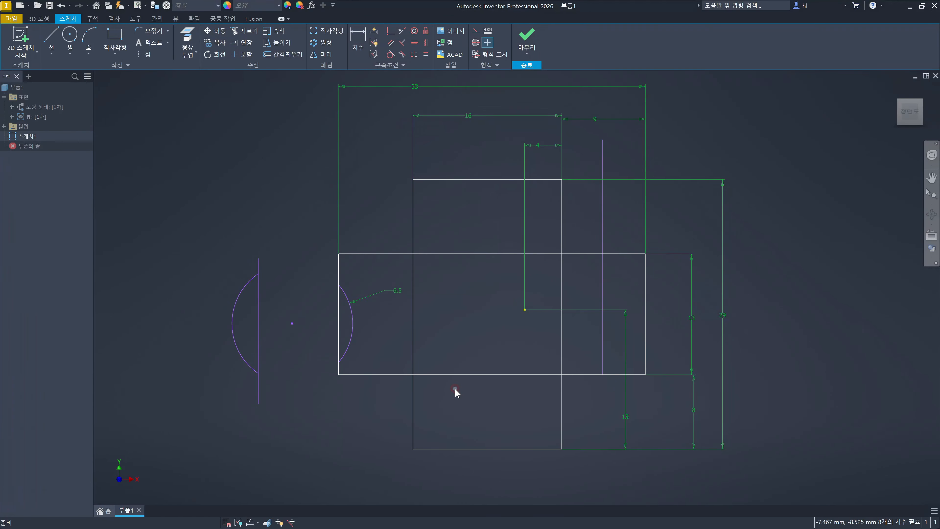
key("F8")
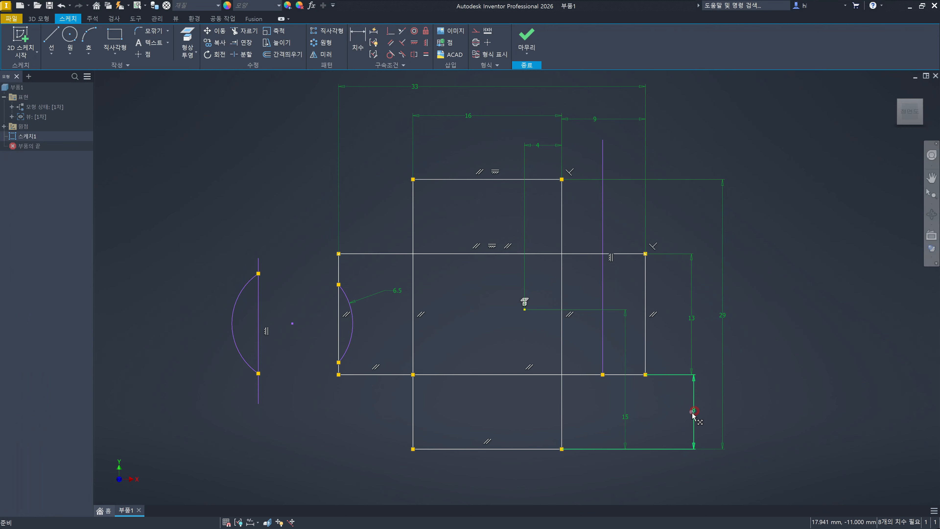
left_click(668, 395)
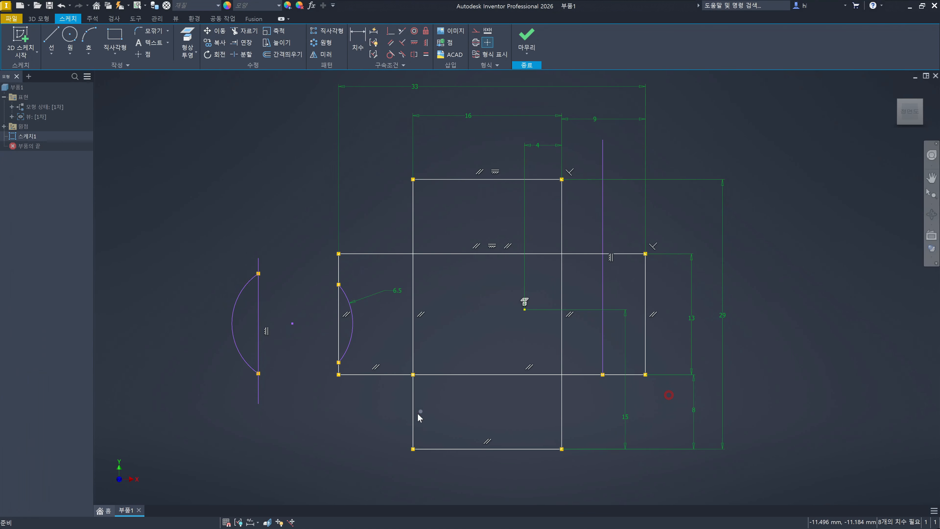
- Repeat Trim, switch it to Split, and split the vertical rectangle's right edge where the horizontal rectangle's upper edge crosses it
left_click(420, 411)
left_click(508, 416)
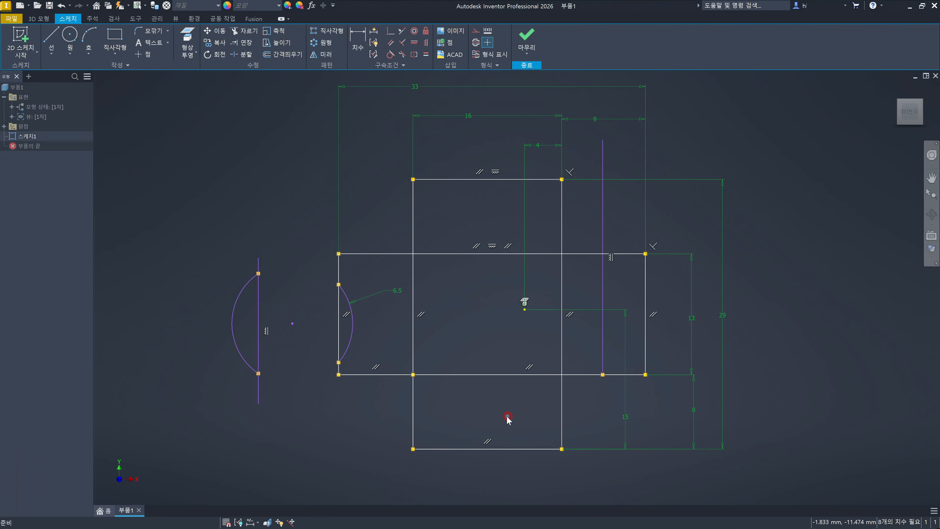
right_click(472, 409)
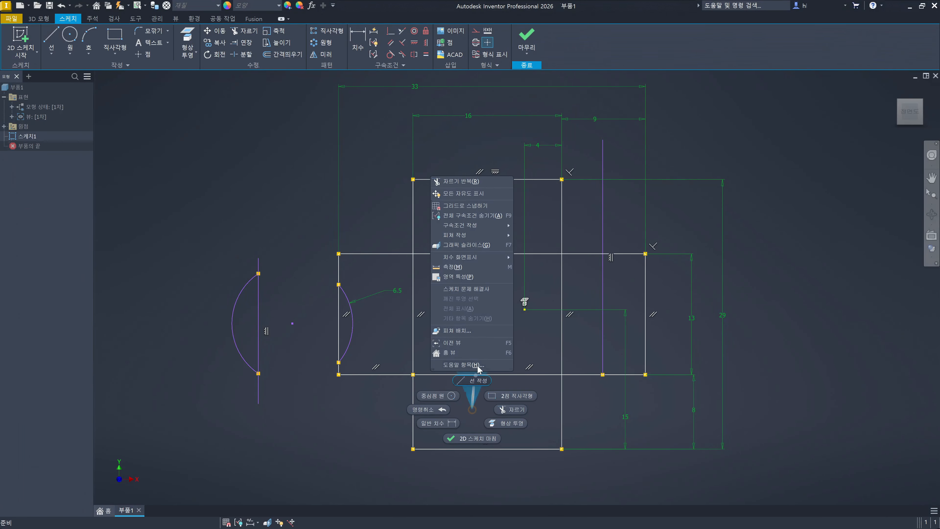
left_click(477, 182)
right_click(474, 199)
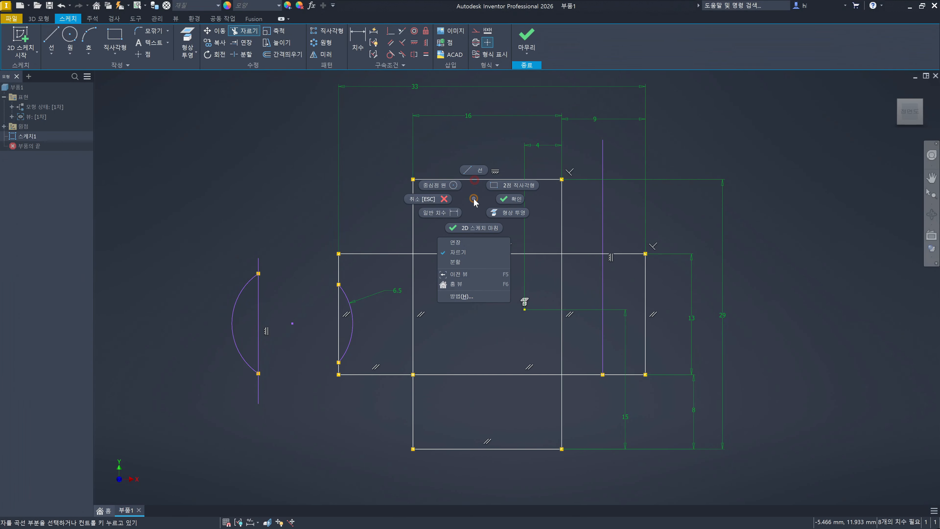
left_click(475, 262)
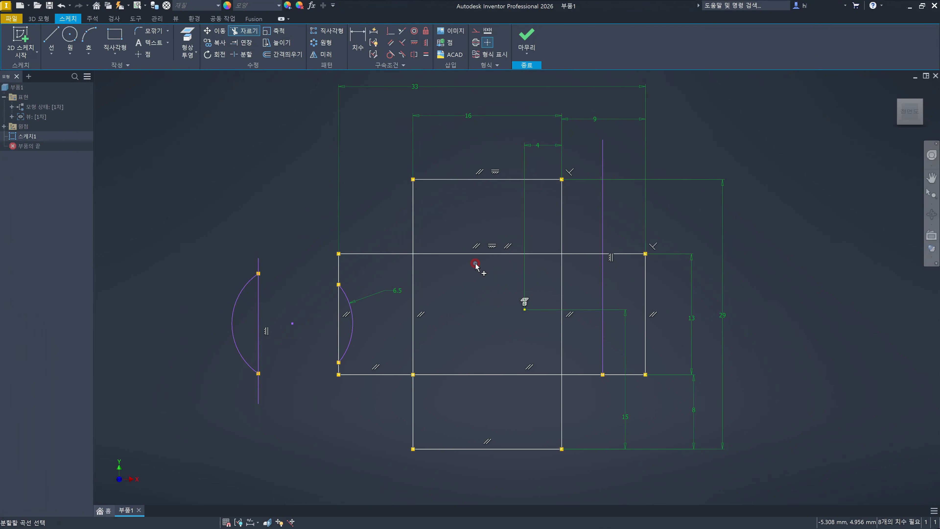
left_click(563, 221)
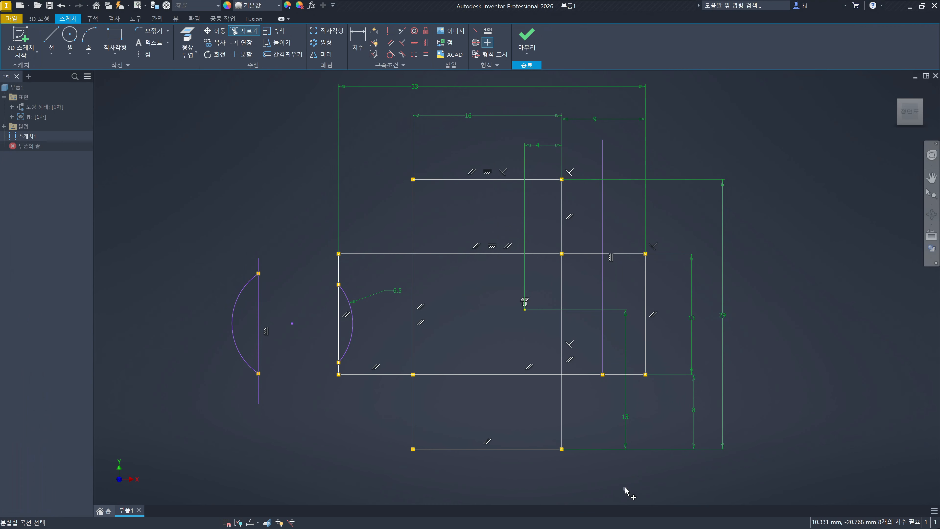
key("Escape")
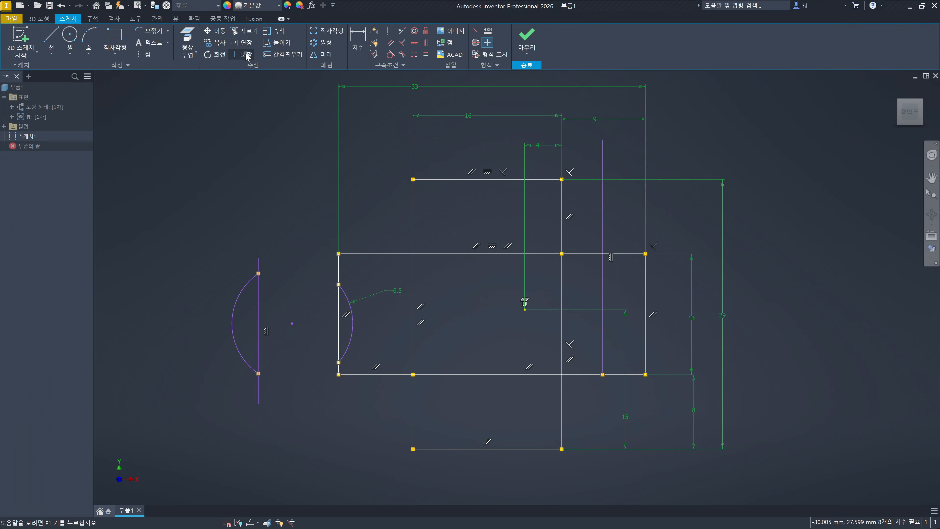
- Split the vertical rectangle's left edge where the horizontal rectangle's upper and lower edges cross it
left_click(244, 55)
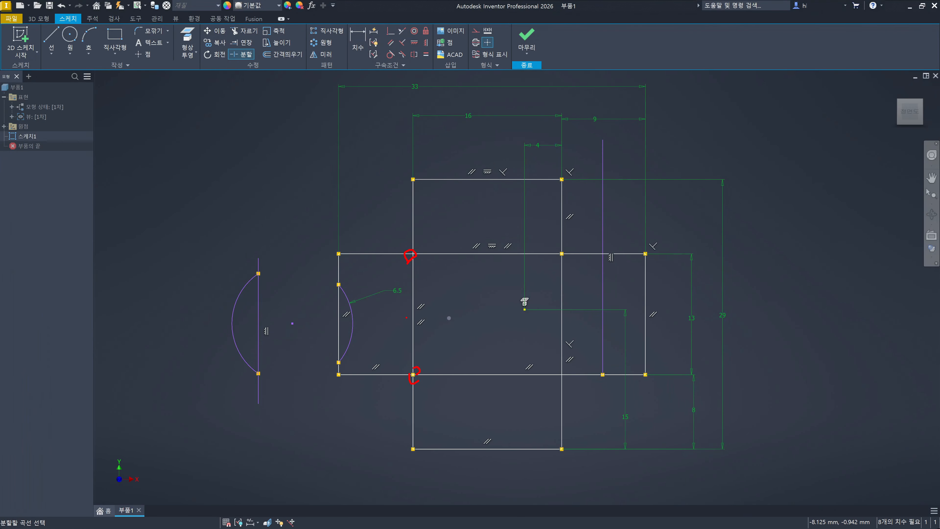
left_click_drag(424, 317, 424, 317, "shift")
key("Escape")
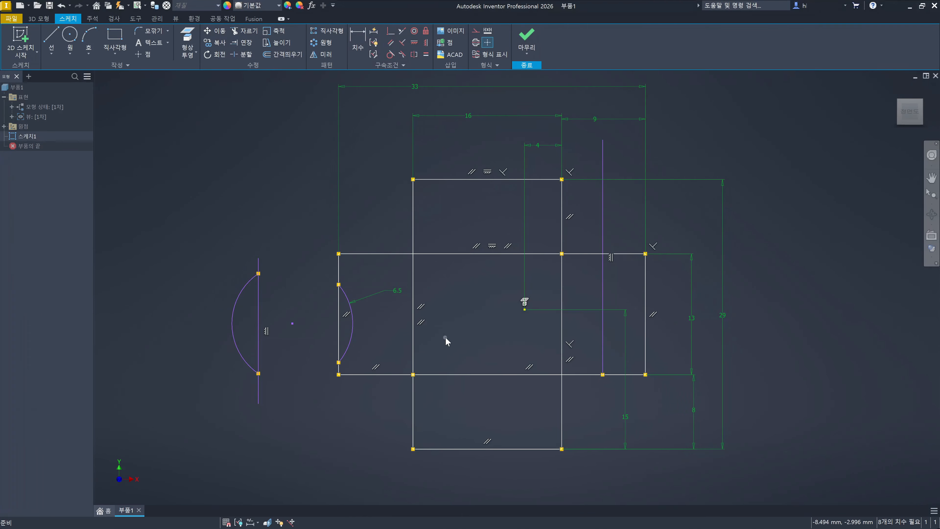
left_click(242, 56)
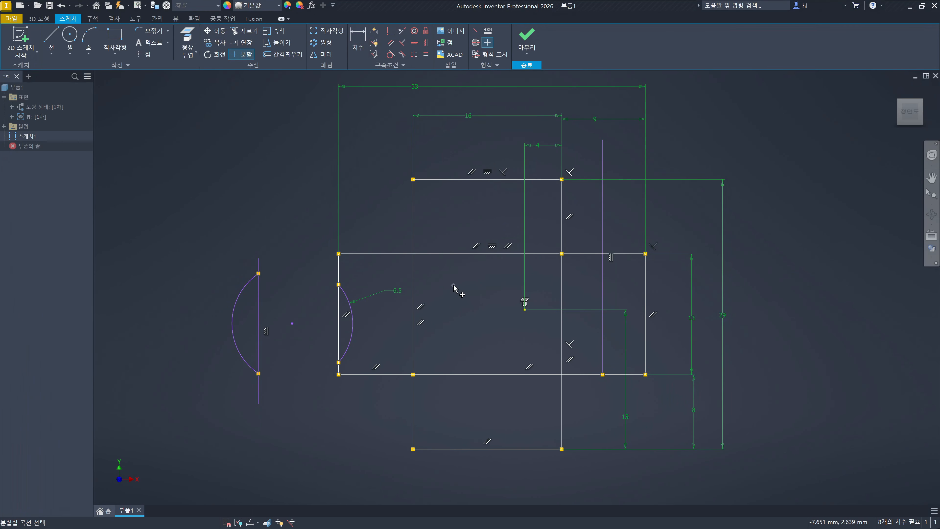
left_click(413, 260)
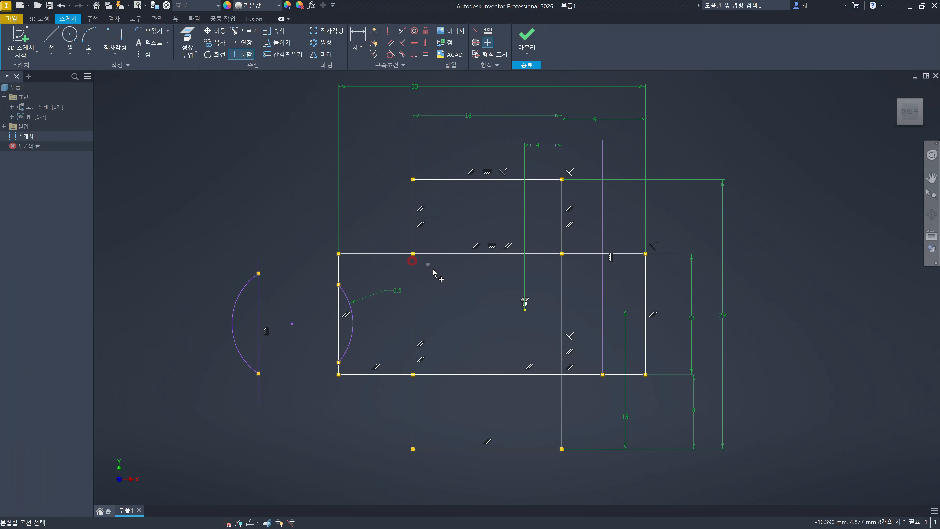
left_click(415, 361)
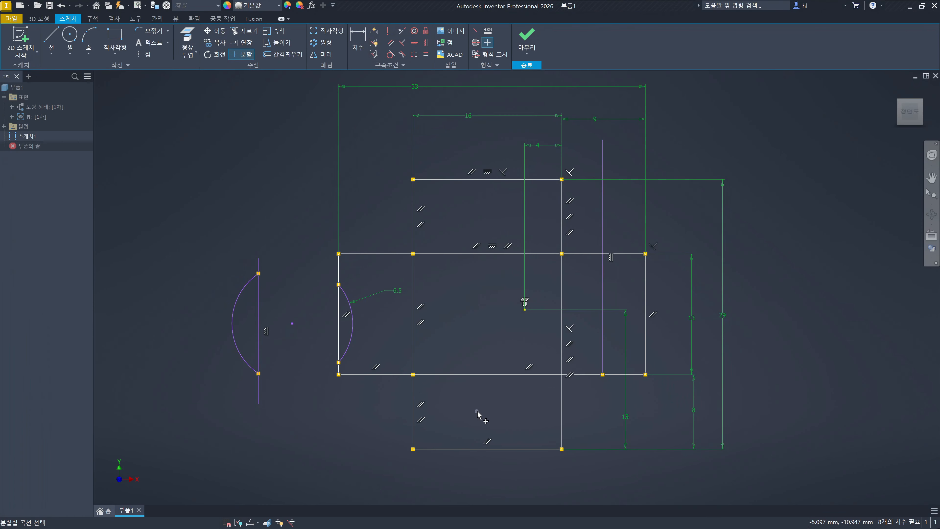
key("Escape")
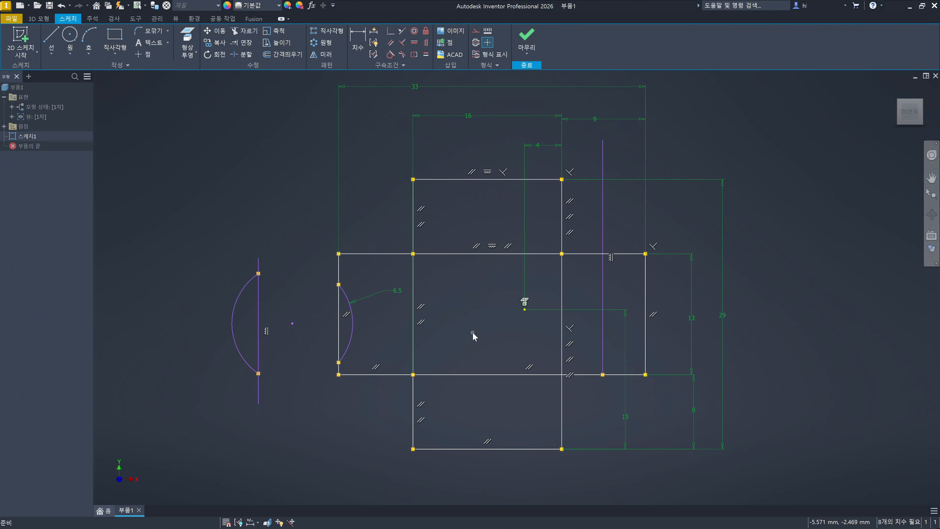
- Draw a circle about 13.8 mm in diameter, centred about 4 mm below the midpoint of the vertical rectangle's lower edge
left_click(199, 154)
left_click(69, 37)
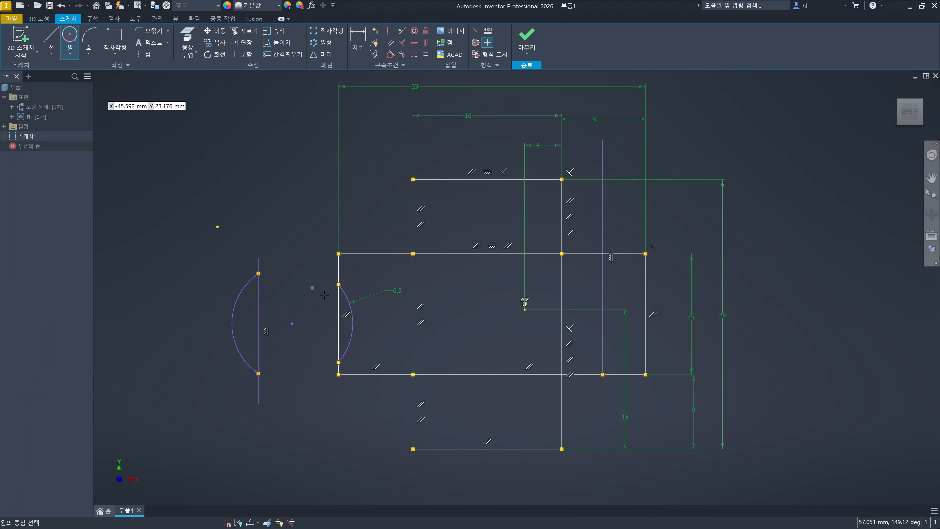
left_click(487, 488)
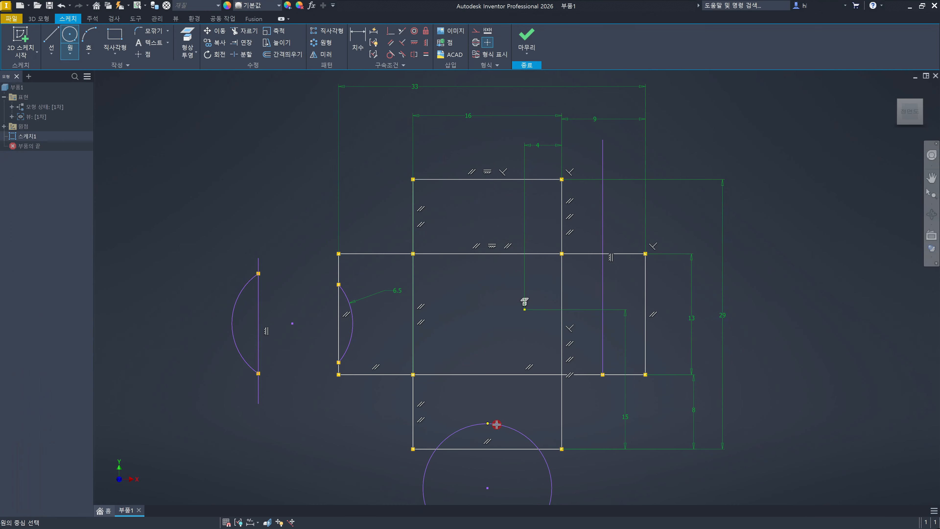
left_click(496, 424)
key("Escape")
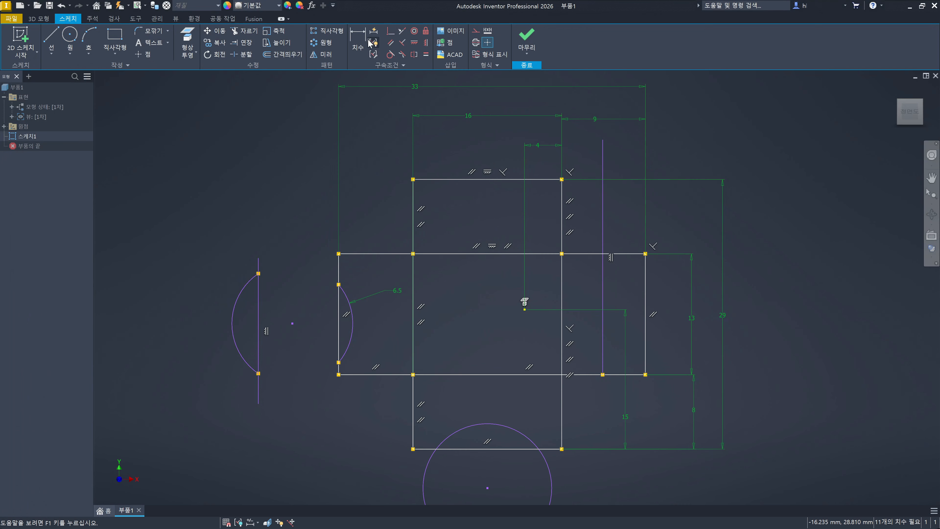
- Dimension the diameter of the circle below the vertical rectangle and set it to 14 mm
left_click(357, 41)
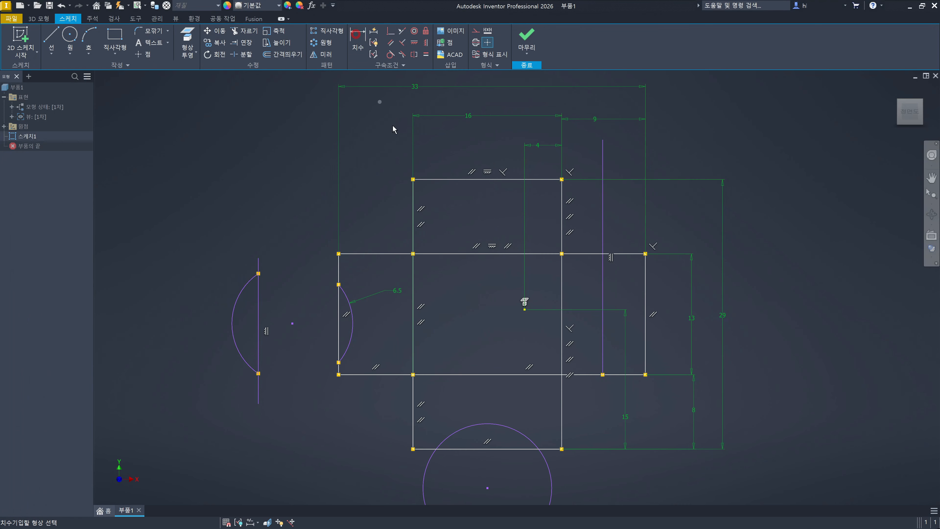
left_click(551, 488)
left_click(590, 479)
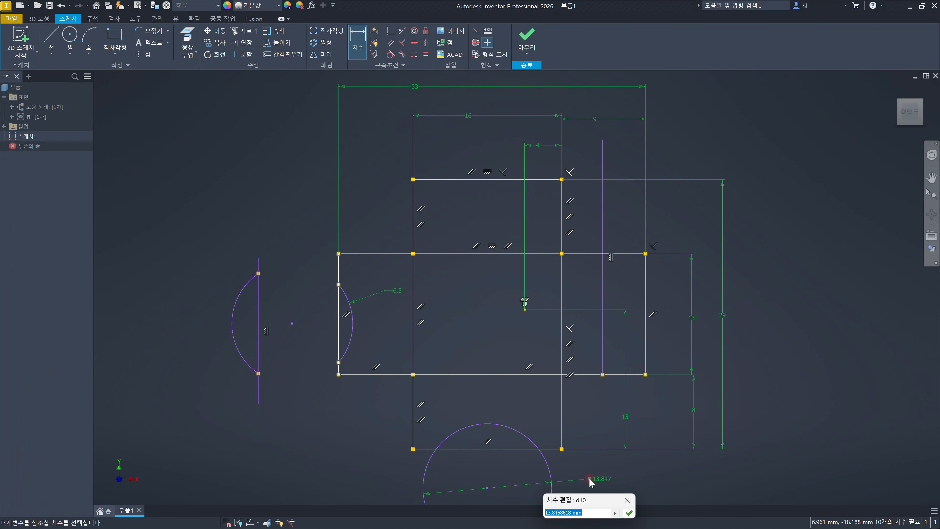
type("14")
key("Return")
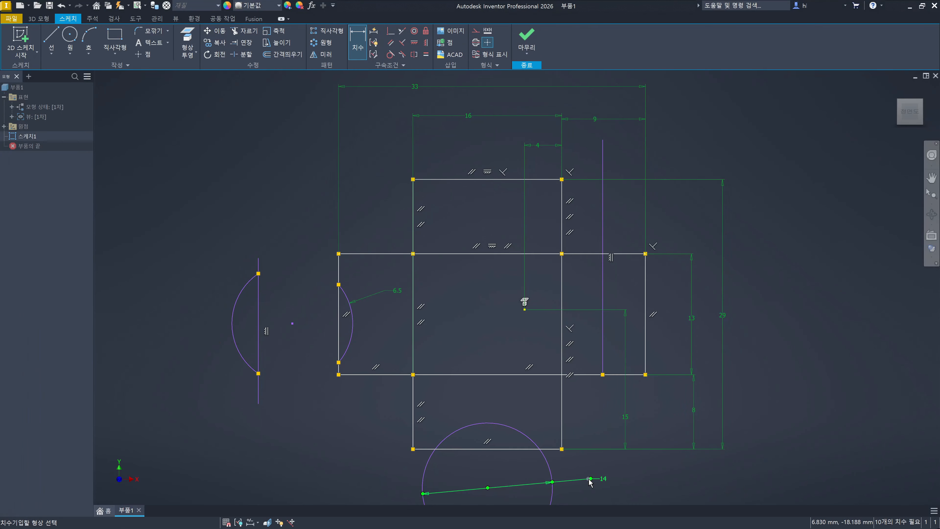
key("Escape")
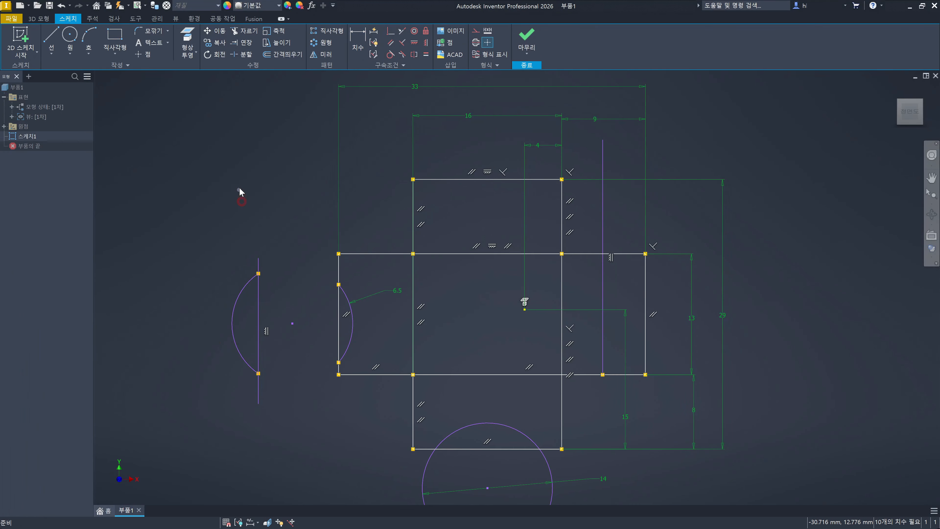
- Try to split the 14 mm circle where the vertical rectangle's lower edge crosses it
left_click(244, 54)
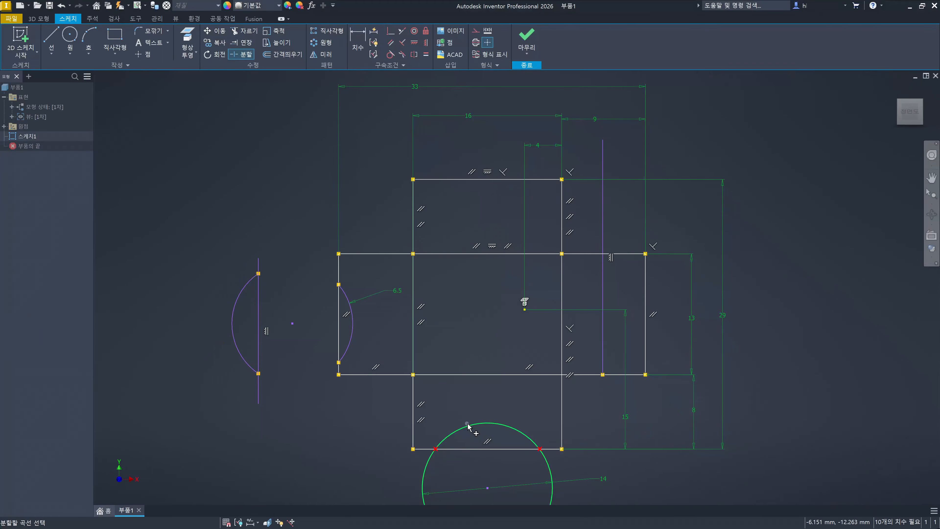
key("ctrl+2")
mouse_move(552, 497)
left_mouse_down()
mouse_move(529, 437)
mouse_move(456, 429)
left_mouse_up()
key("Escape")
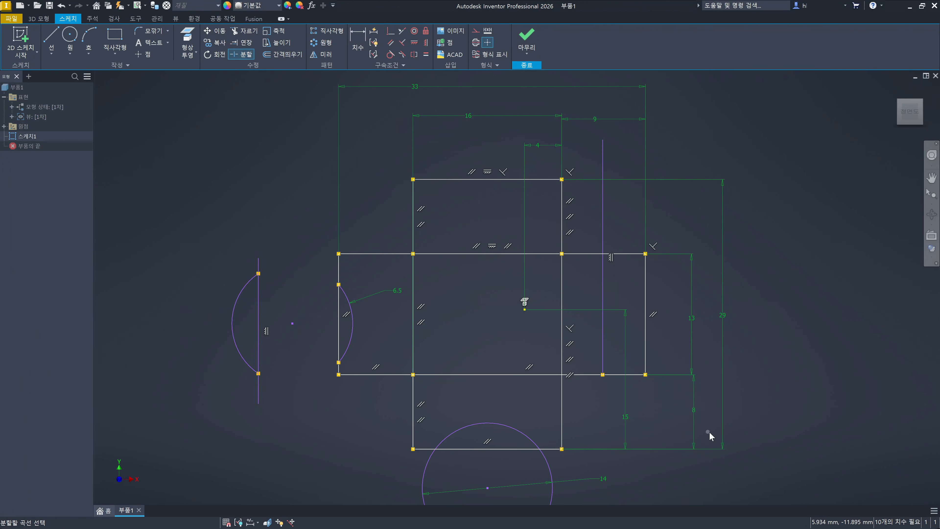
key("Escape")
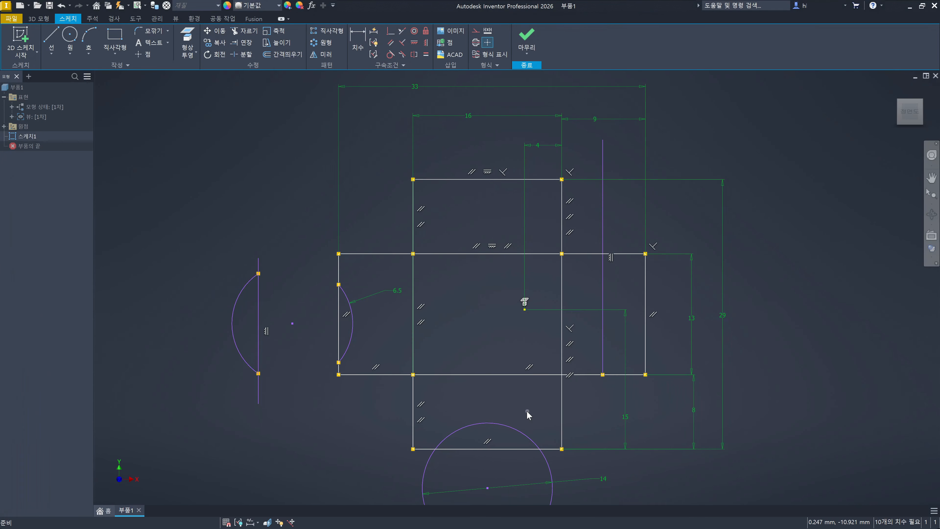
right_click(269, 177)
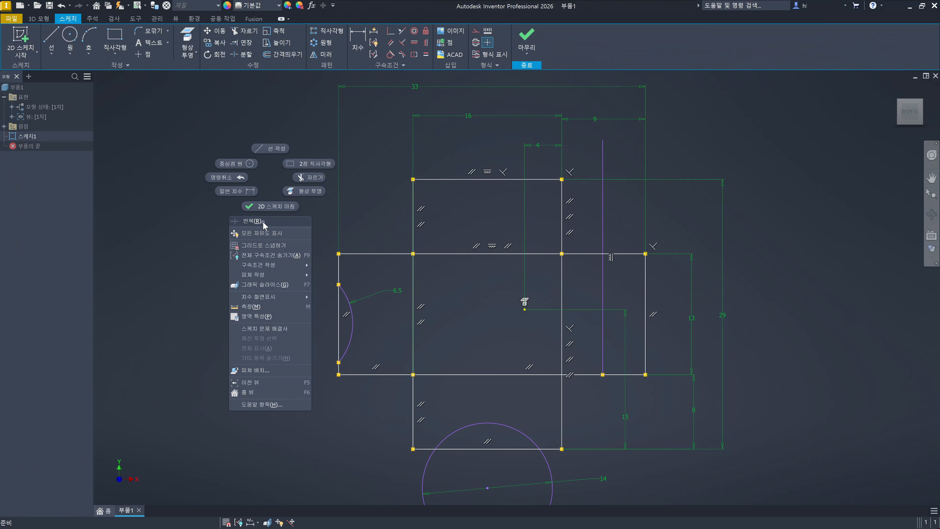
left_click(255, 221)
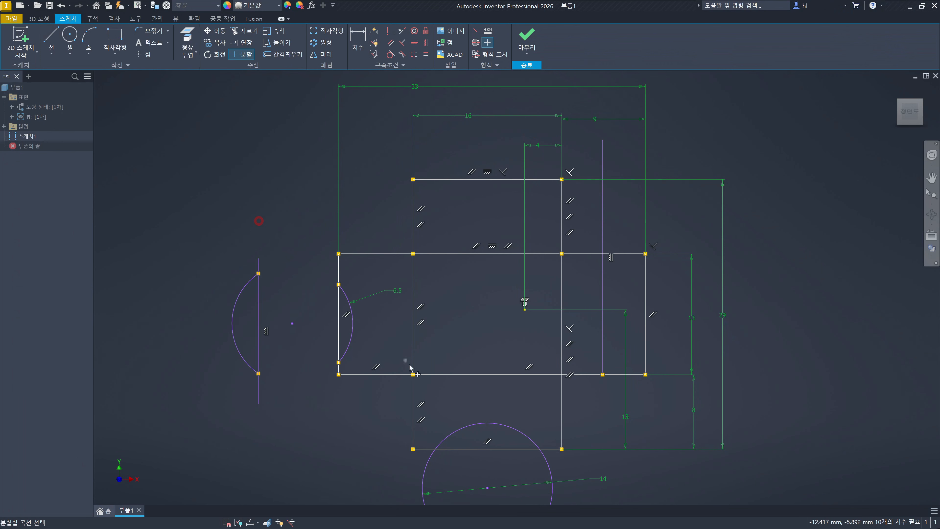
left_click(472, 427)
key("Escape")
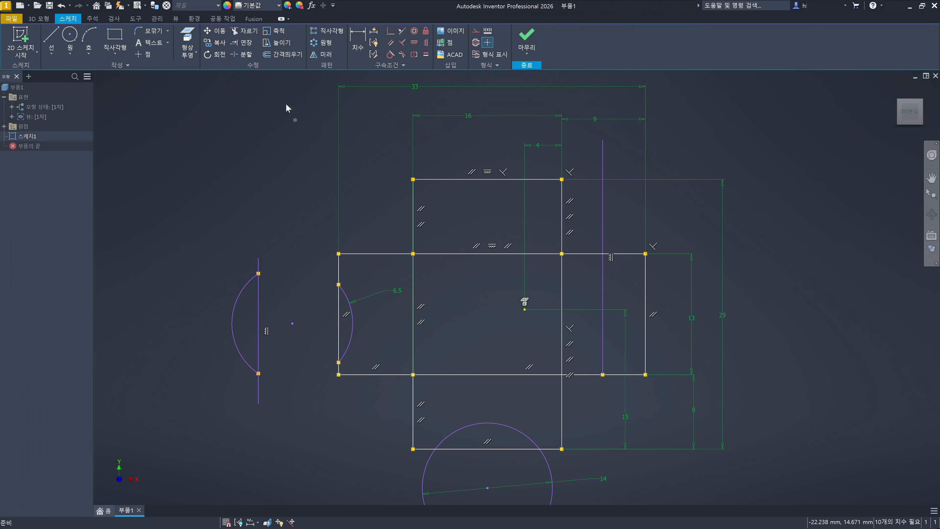